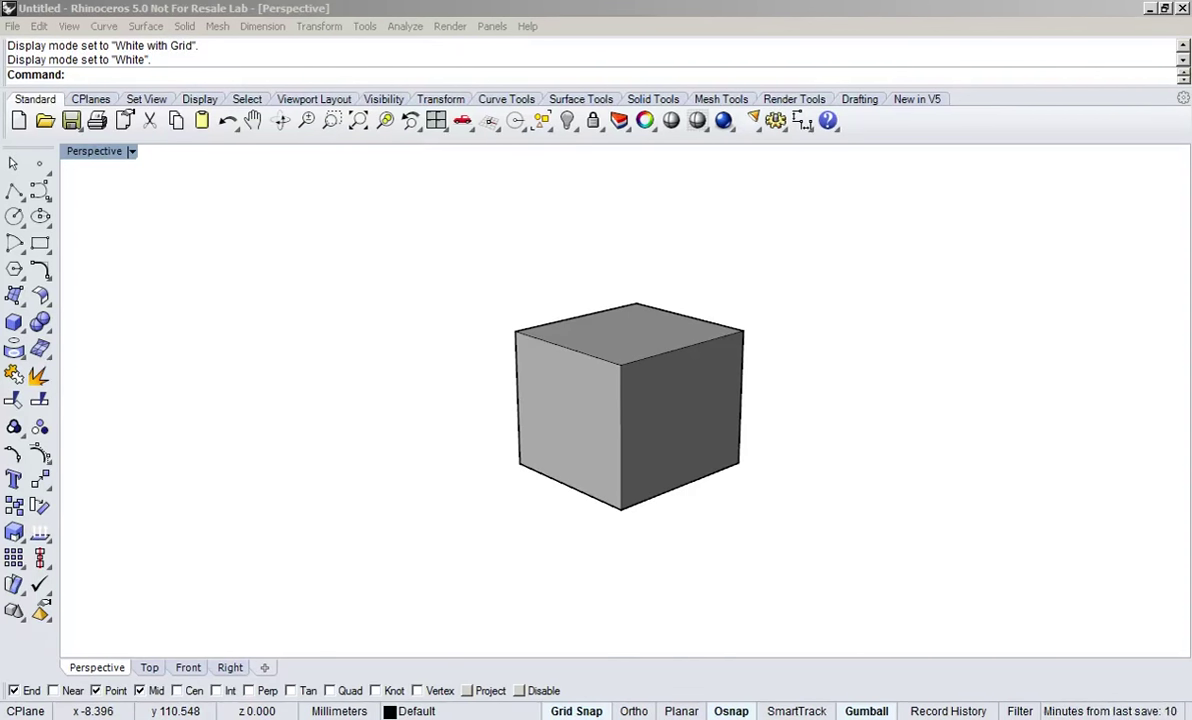
# - Launch Grasshopper by typing Grass at the Rhino command line and maximize its editor
pyautogui.click(405, 338)
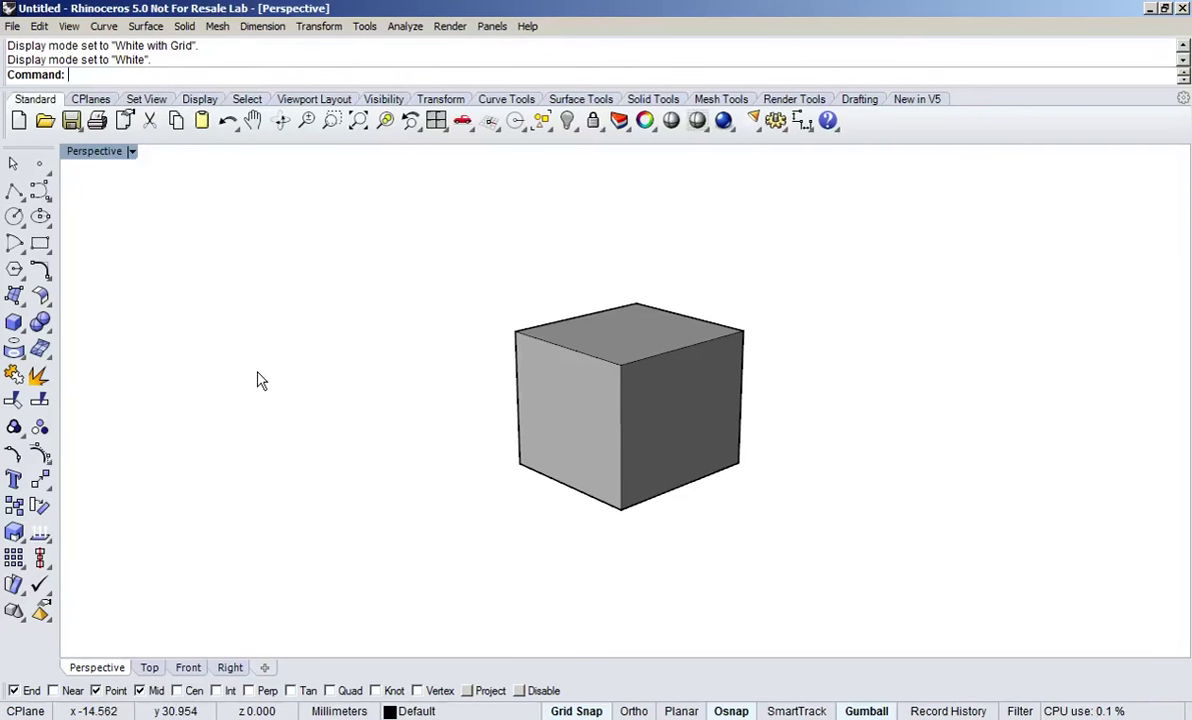
pyautogui.write('Grasshopper')
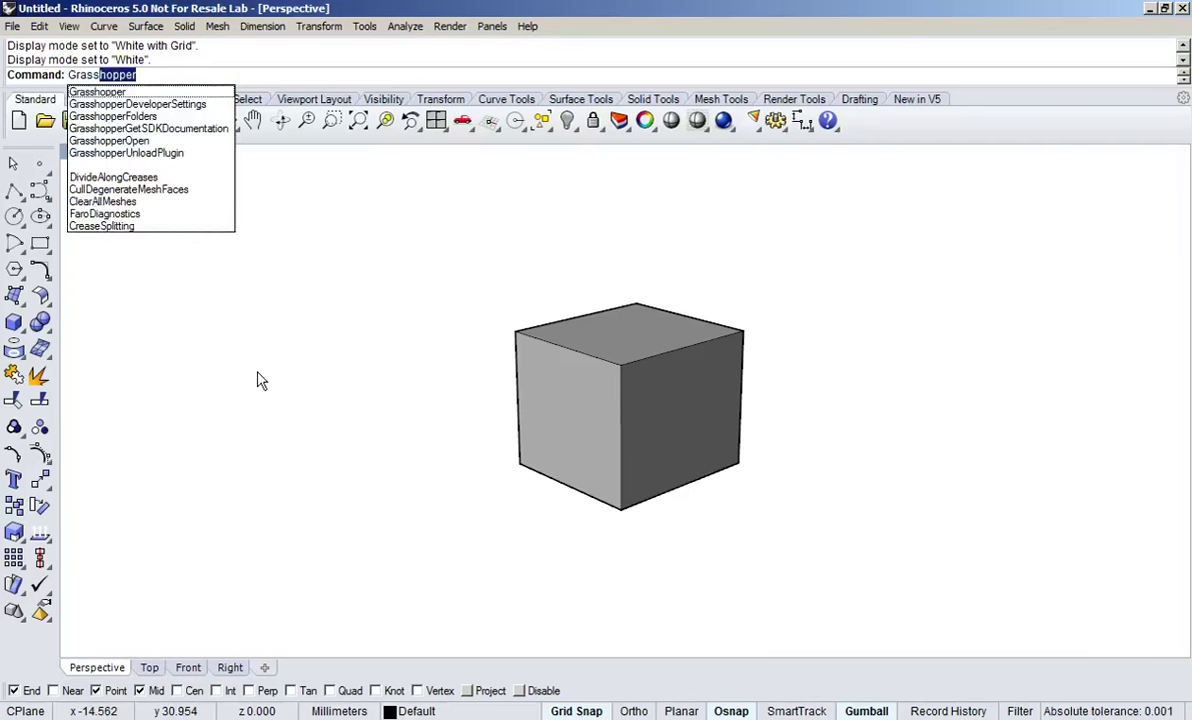
pyautogui.press('Return')
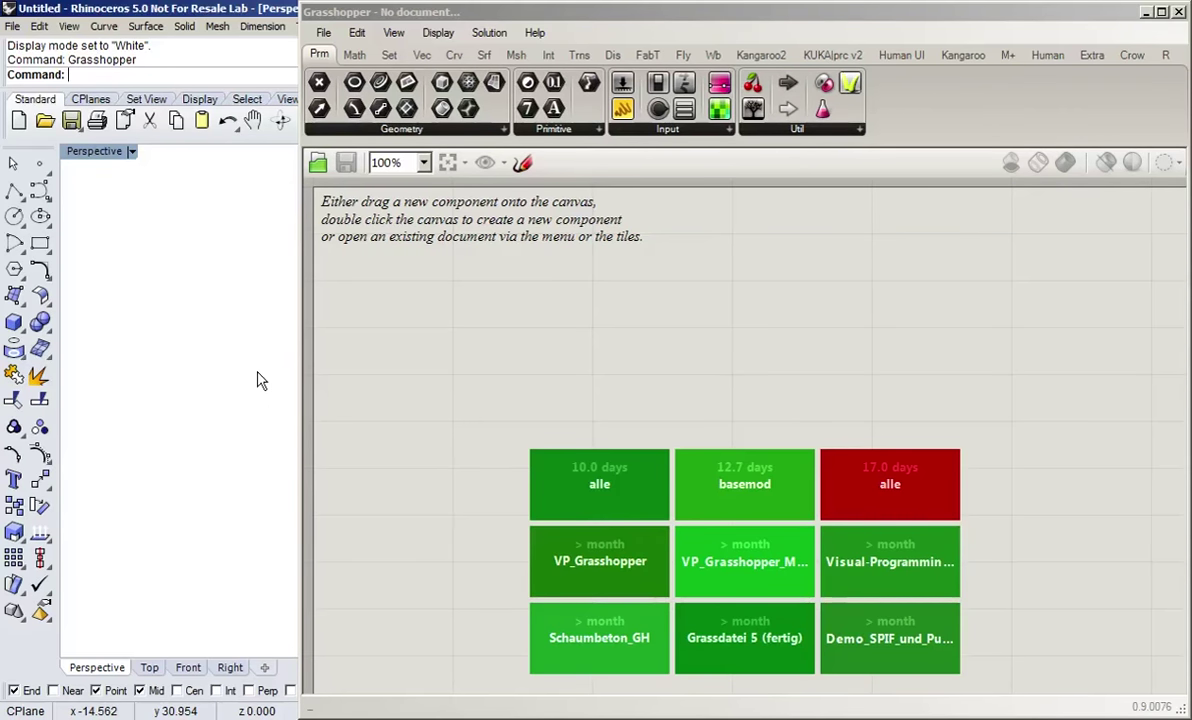
pyautogui.click(735, 326)
pyautogui.press('super+Up')
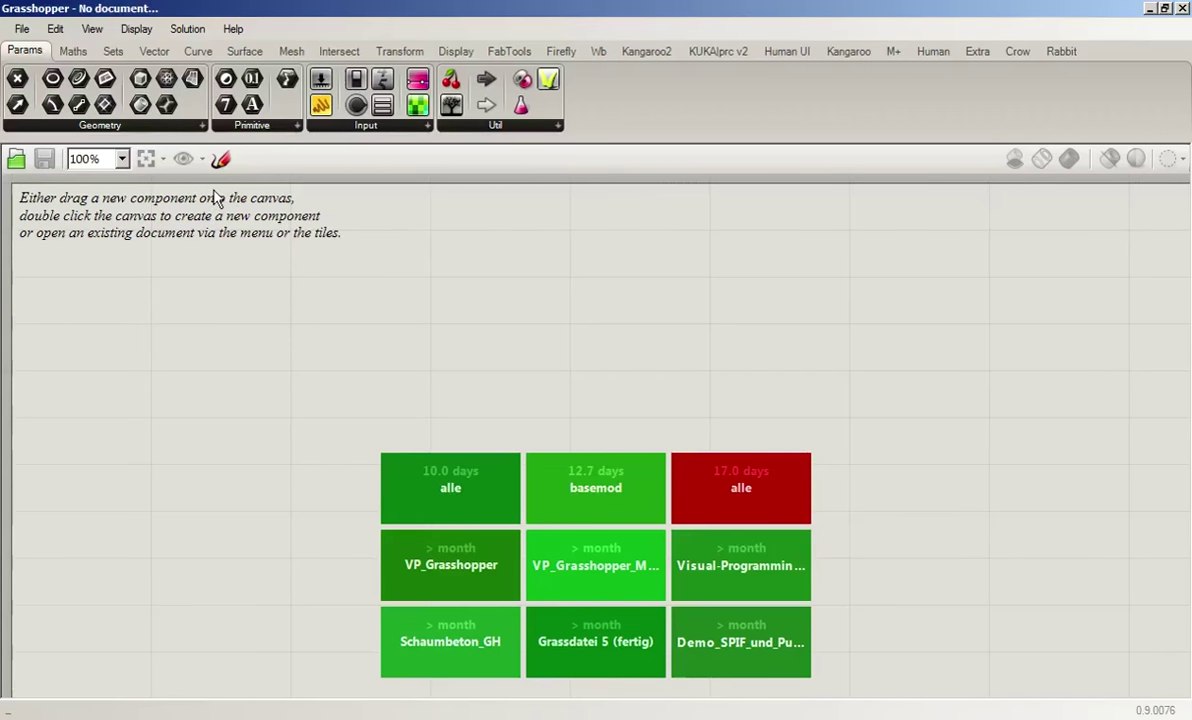
# - Browse the Curve tab's Division and Primitive component lists, then close them
pyautogui.click(198, 51)
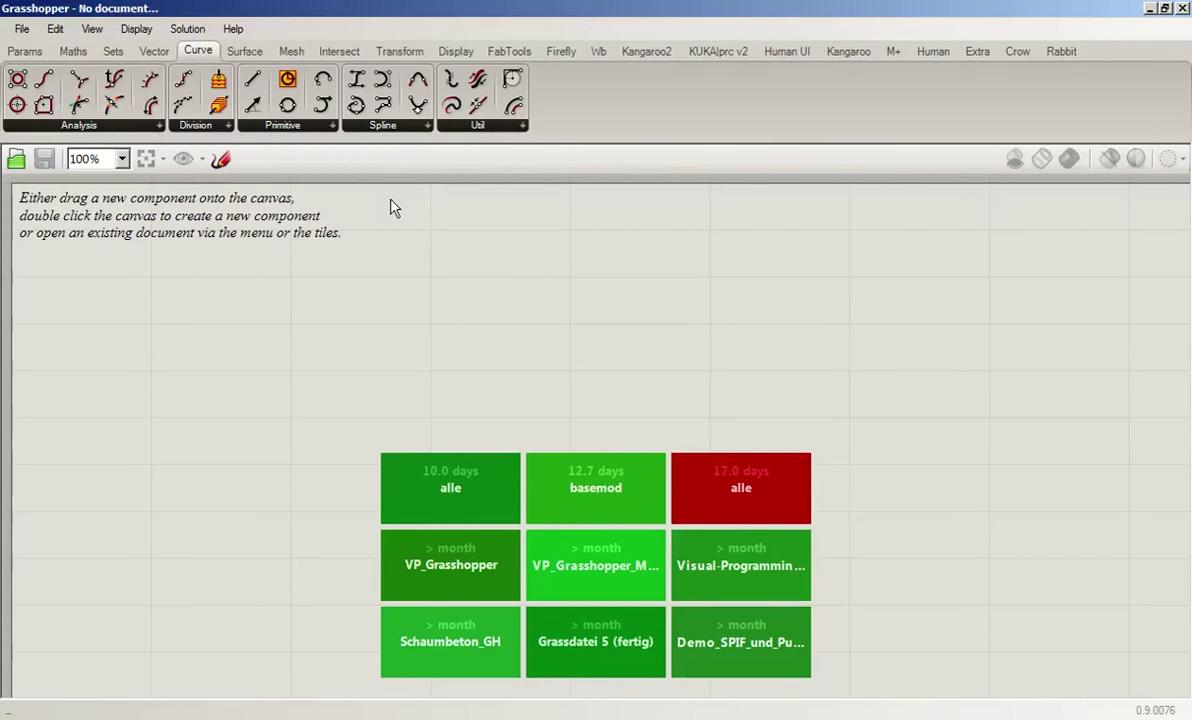
pyautogui.click(222, 127)
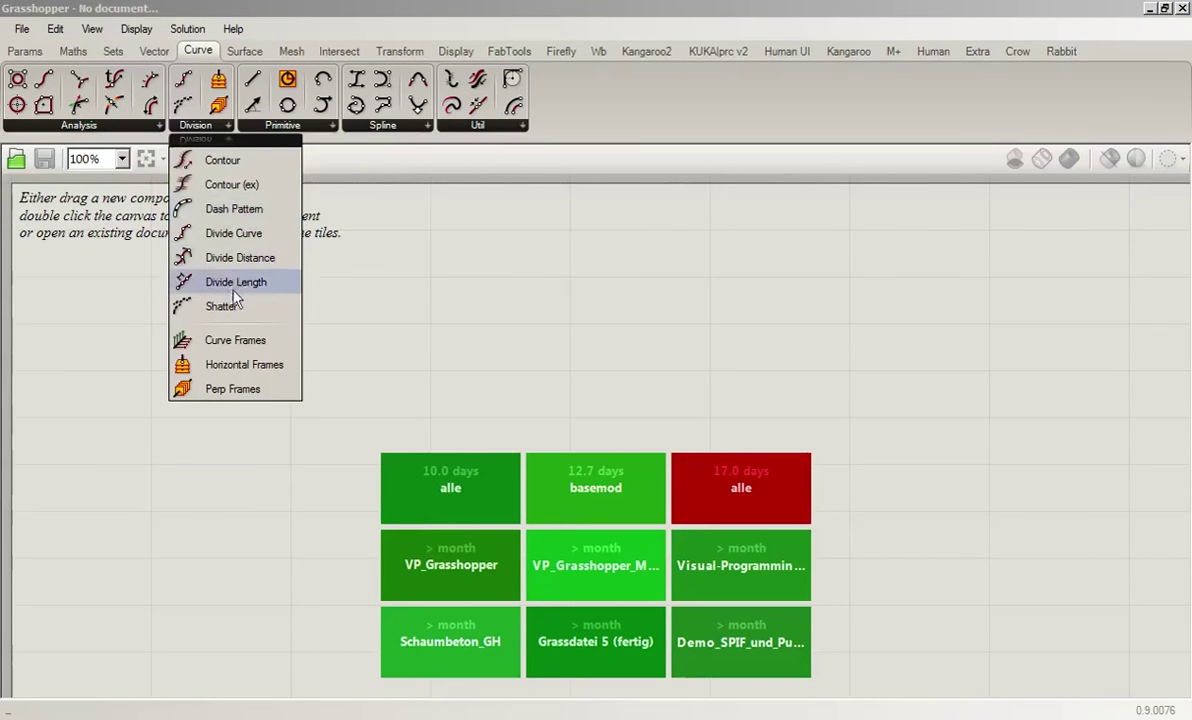
pyautogui.click(334, 126)
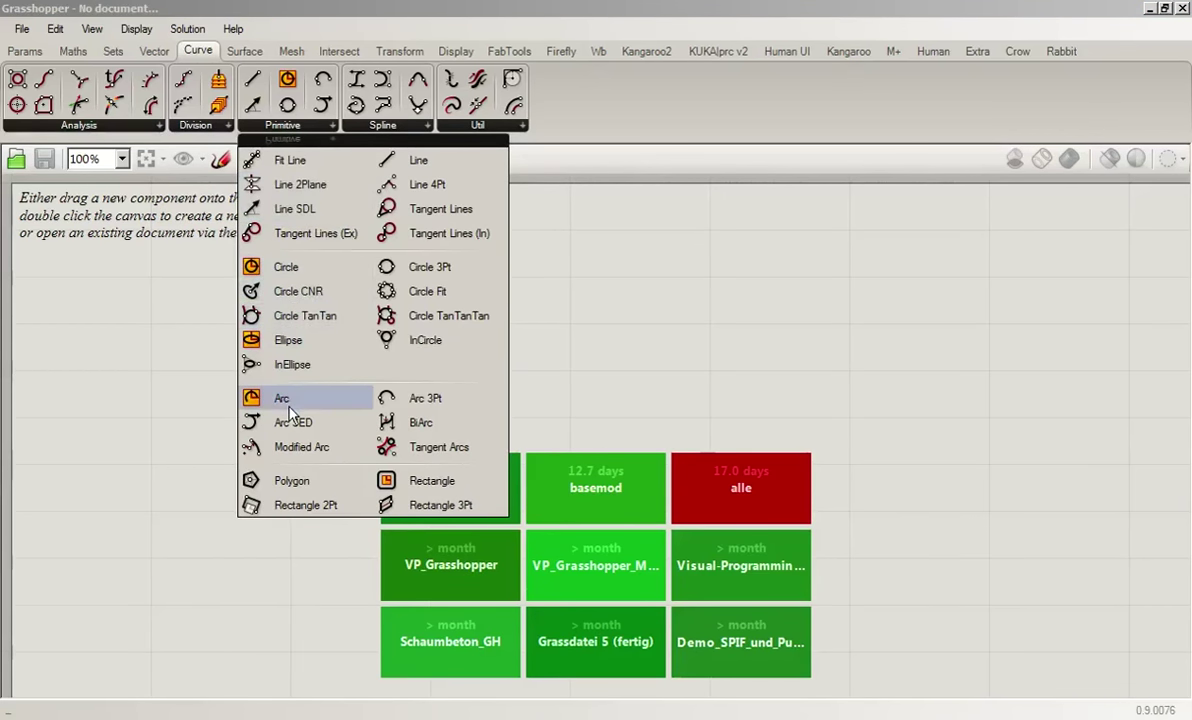
pyautogui.click(628, 356)
# - Look through the Surface primitives and the Transform Affine, Array and Euclidean component lists
pyautogui.click(244, 51)
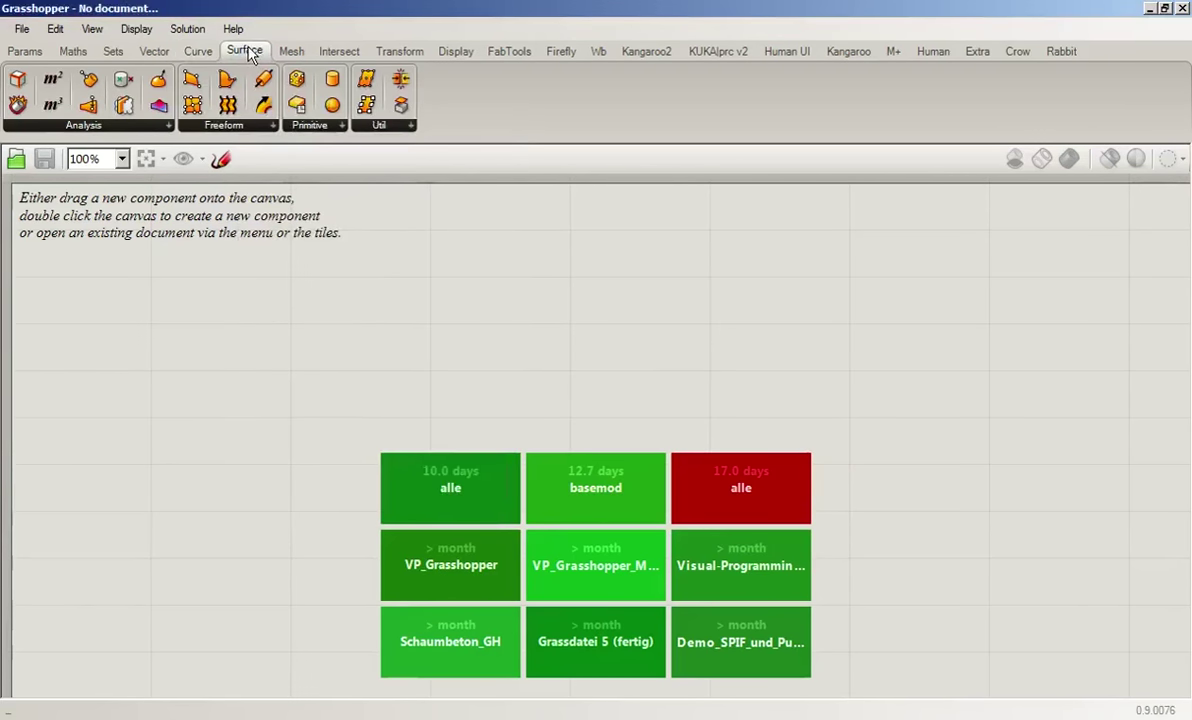
pyautogui.click(318, 123)
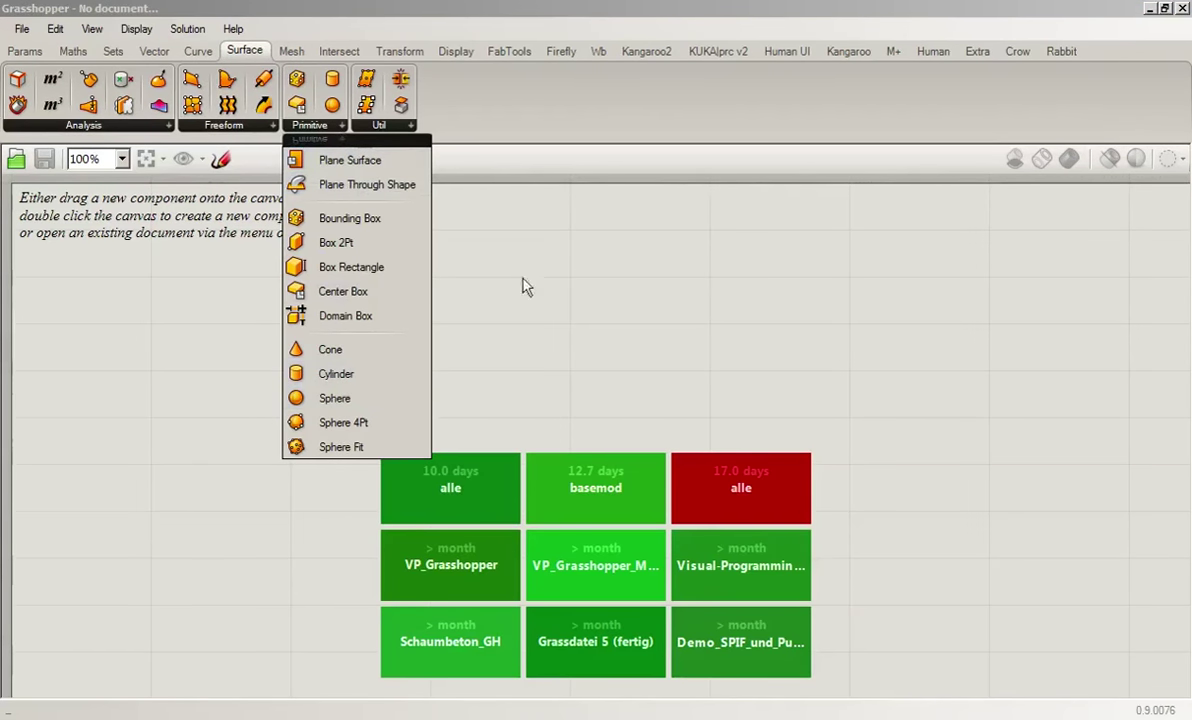
pyautogui.click(399, 51)
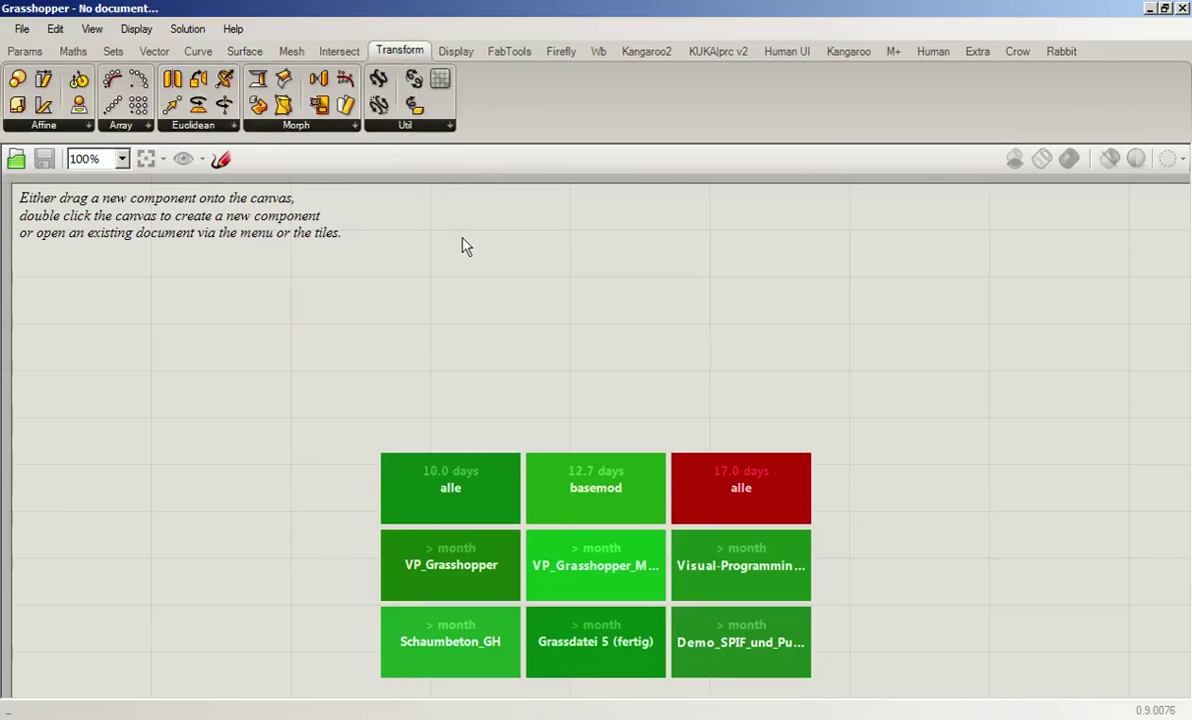
pyautogui.click(89, 126)
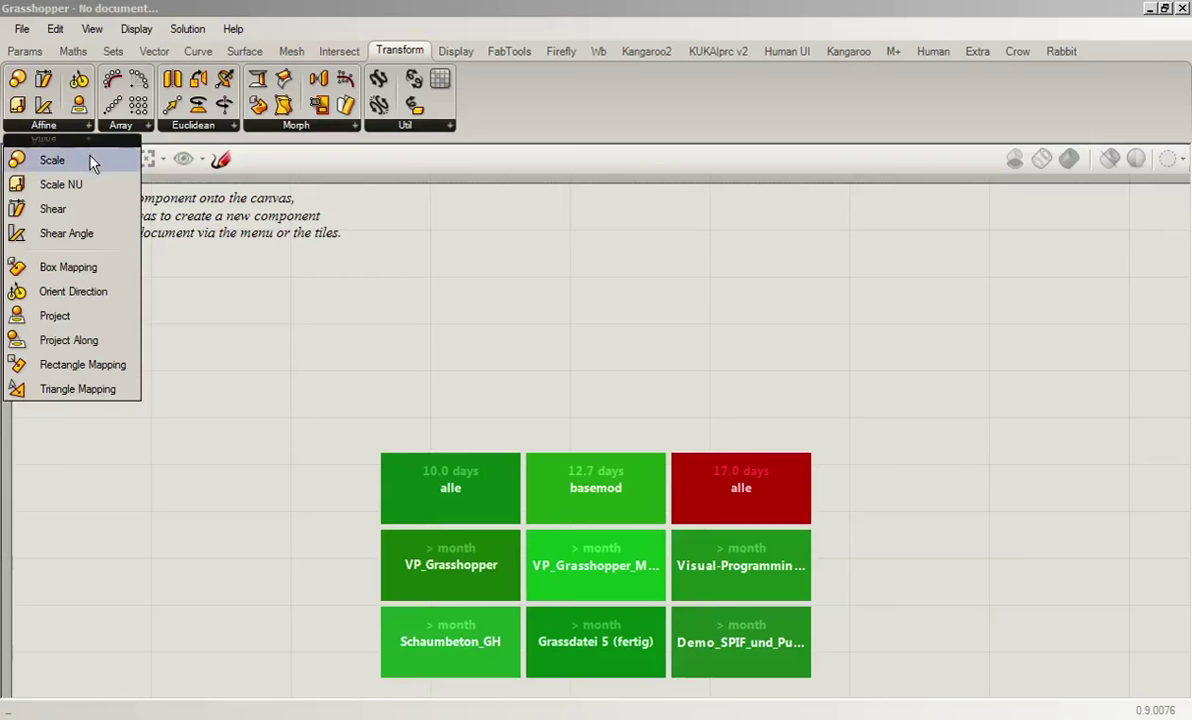
pyautogui.click(147, 127)
pyautogui.click(233, 126)
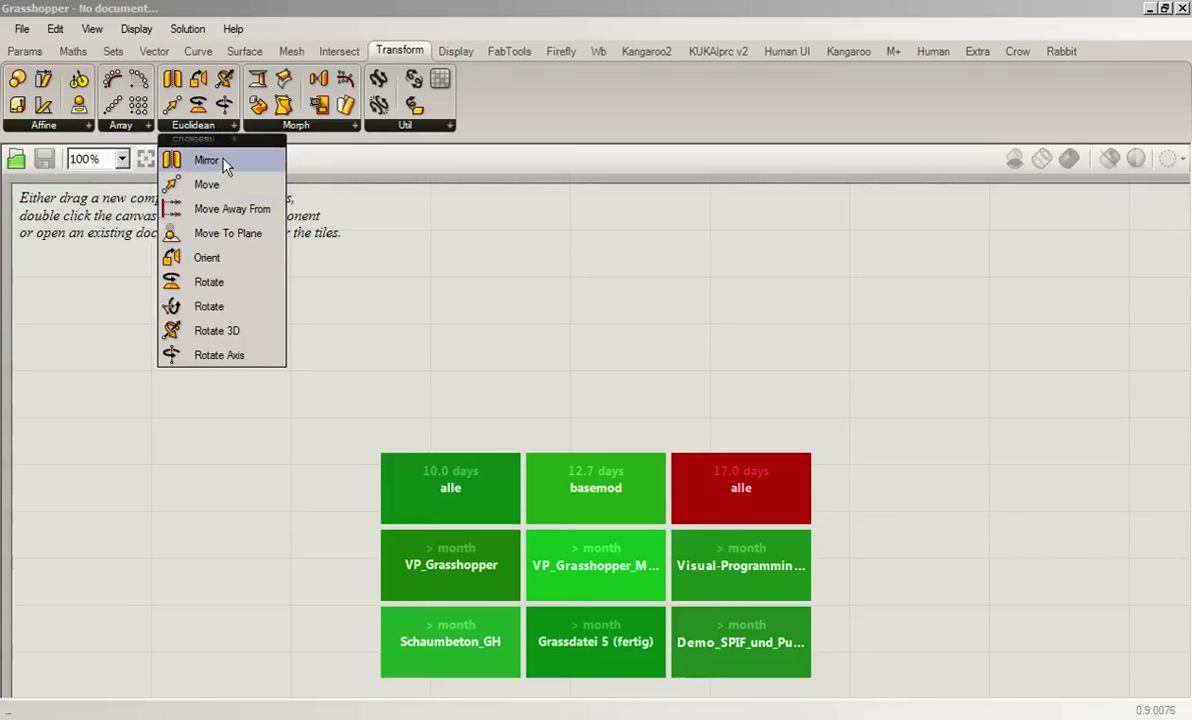
pyautogui.click(370, 289)
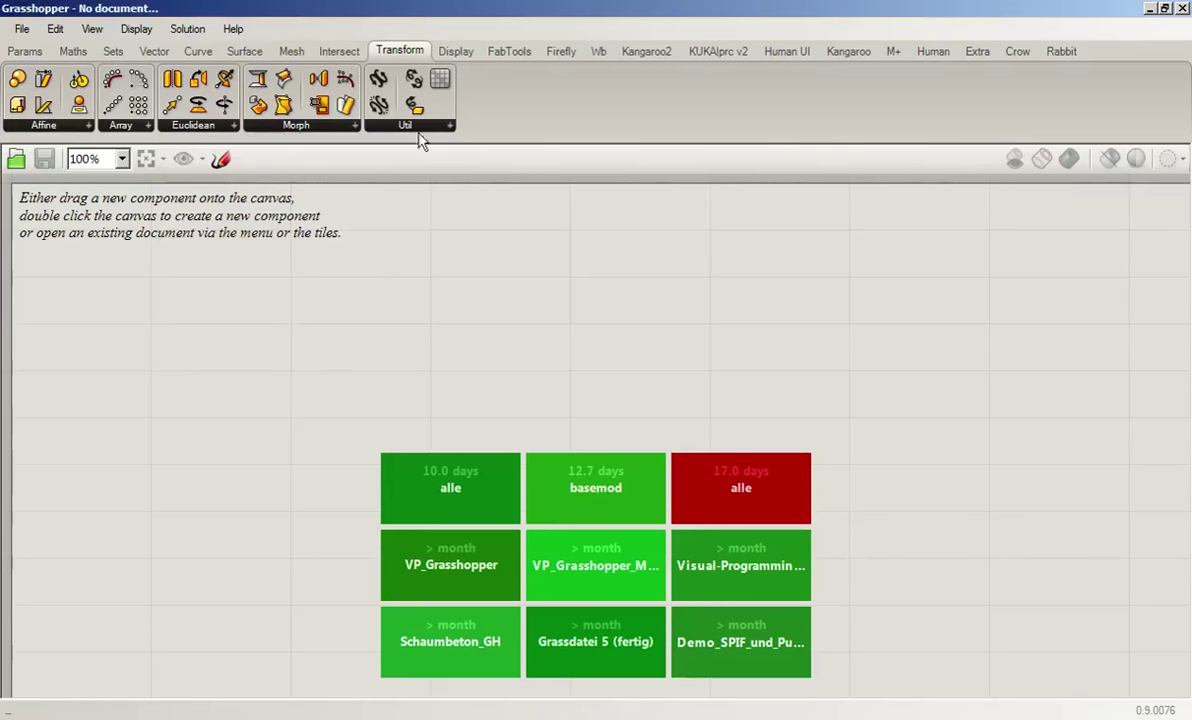
# - Browse the Display and Firefly tabs, ending on the Maths components
pyautogui.click(457, 50)
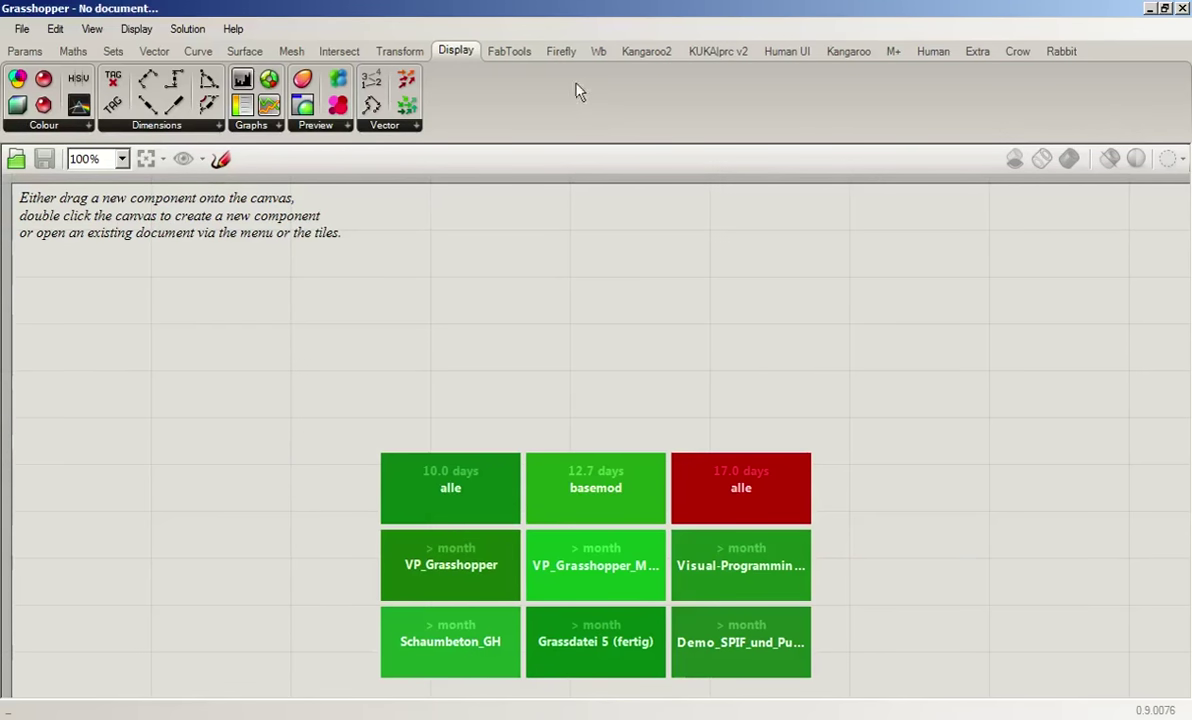
pyautogui.moveTo(521, 64)
pyautogui.click(558, 48)
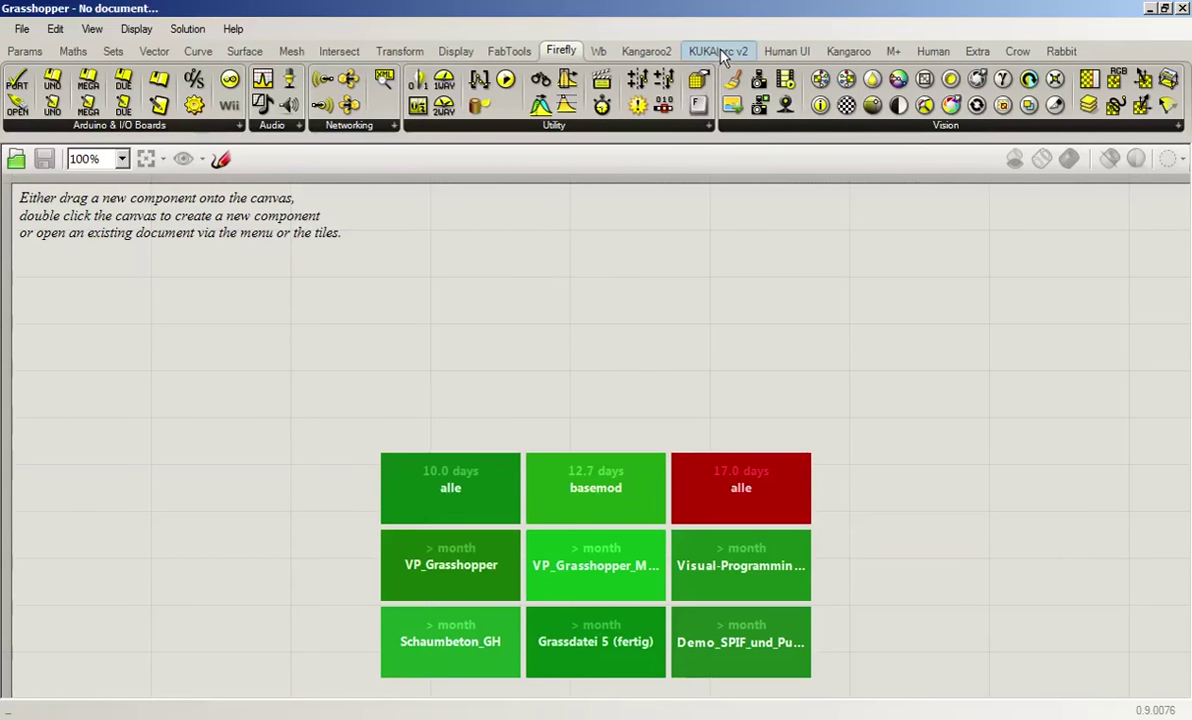
pyautogui.moveTo(724, 55)
pyautogui.click(73, 51)
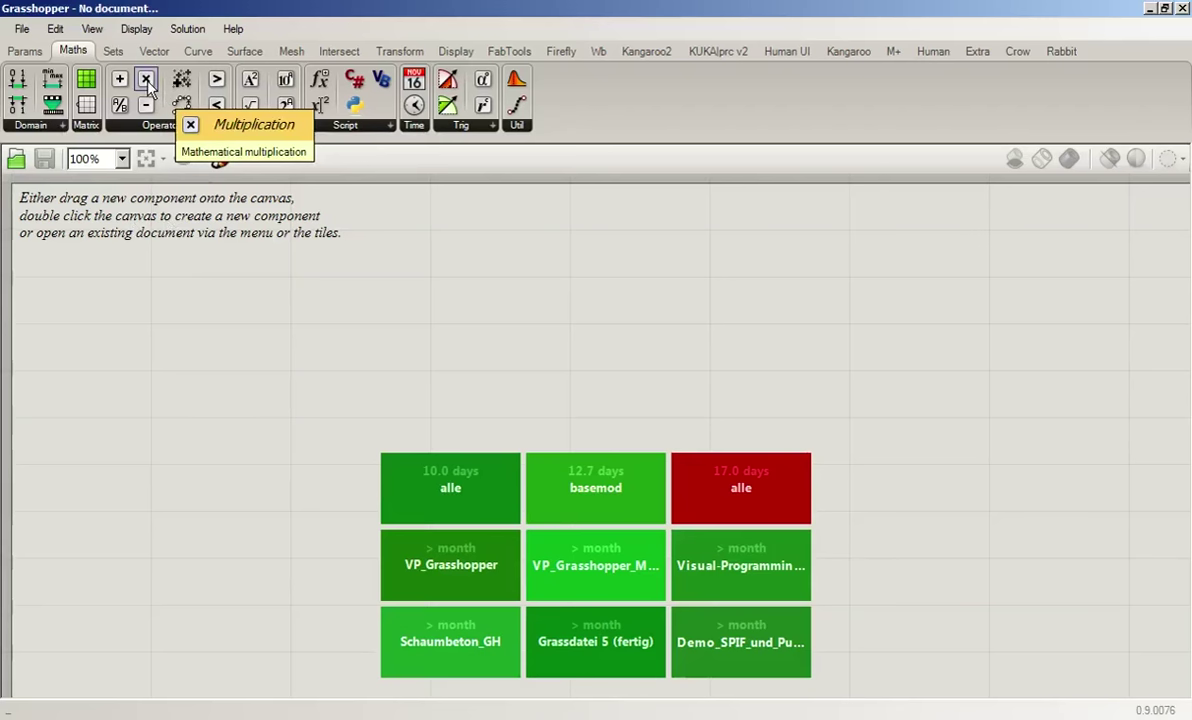
# - Place a Multiplication (A×B) component from Maths > Operators on the canvas and position it
pyautogui.moveTo(148, 86); pyautogui.dragTo(518, 392)
pyautogui.click(480, 380)
pyautogui.scroll(5, 480, 380)
pyautogui.moveTo(593, 432); pyautogui.dragTo(593, 467)
pyautogui.click(806, 466)
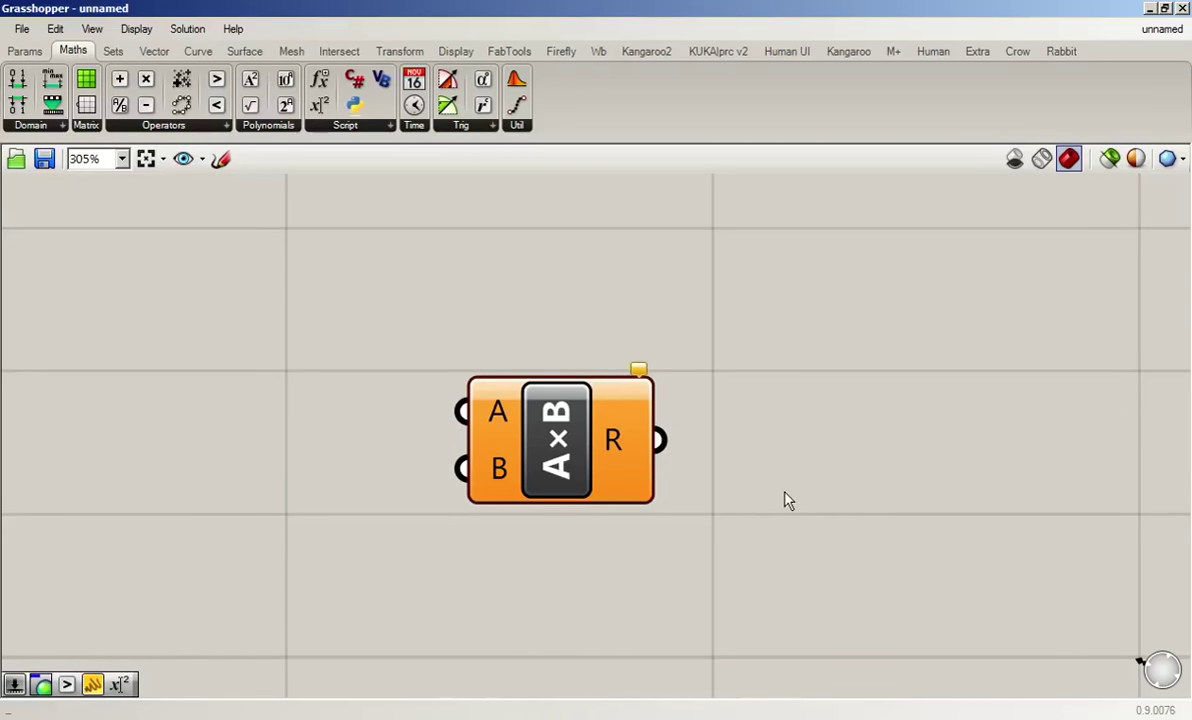
pyautogui.moveTo(553, 440)
pyautogui.moveTo(640, 368)
pyautogui.click(26, 52)
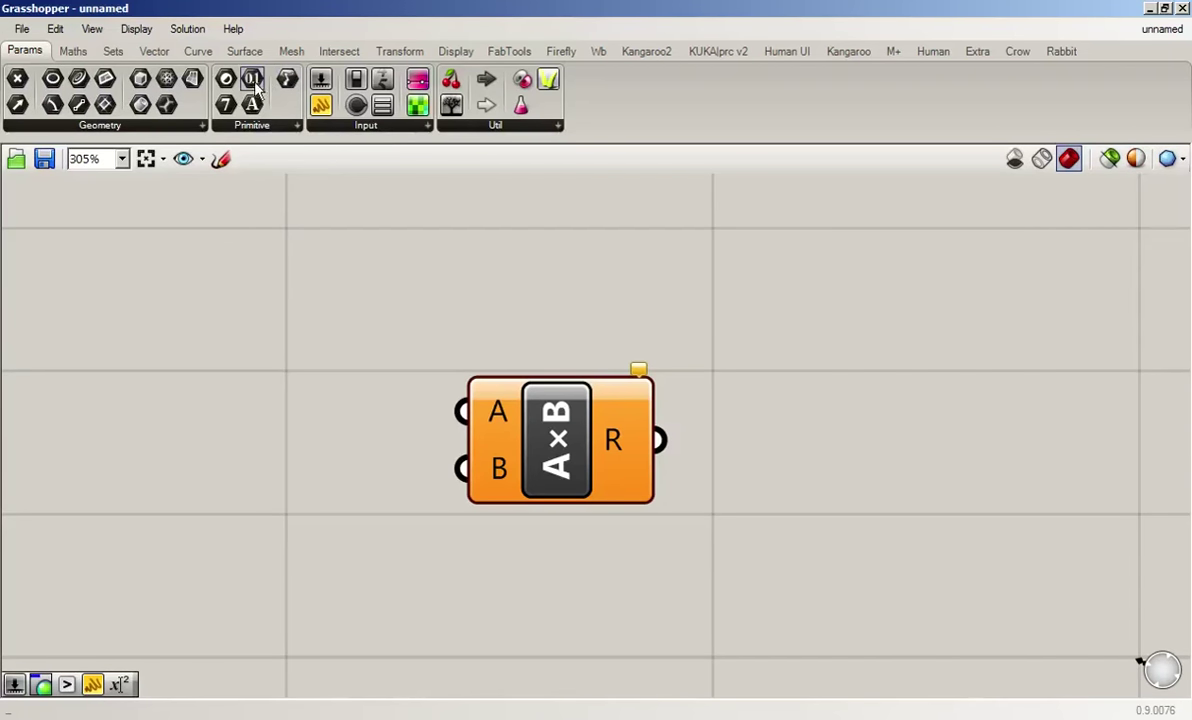
# - Drop a Number Slider from Params > Input, delete the stray Num param, and arrange it left of A×B
pyautogui.moveTo(252, 82); pyautogui.dragTo(220, 385)
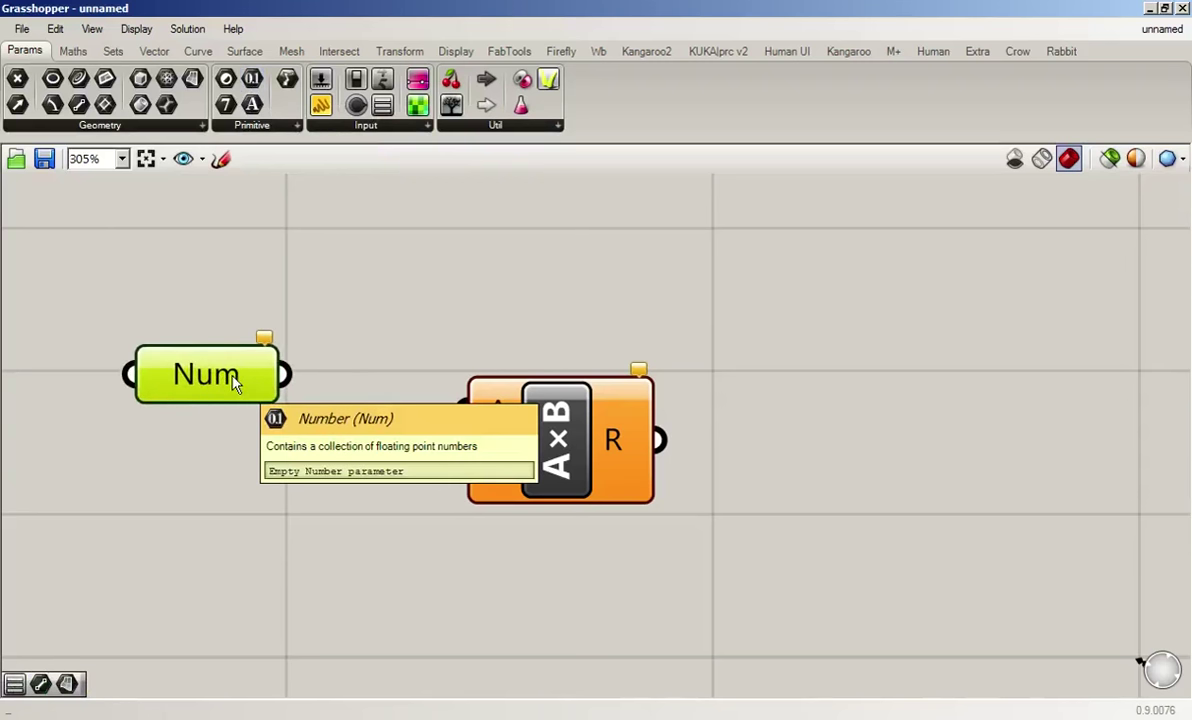
pyautogui.click(427, 126)
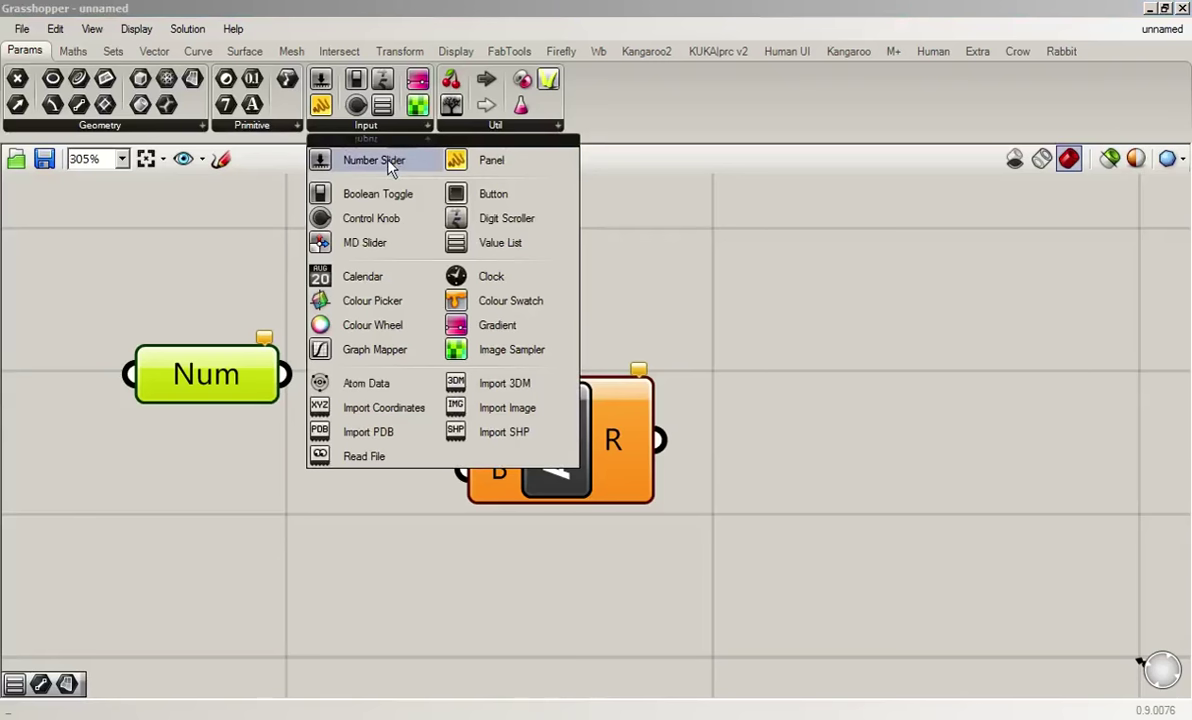
pyautogui.moveTo(390, 166); pyautogui.dragTo(350, 290)
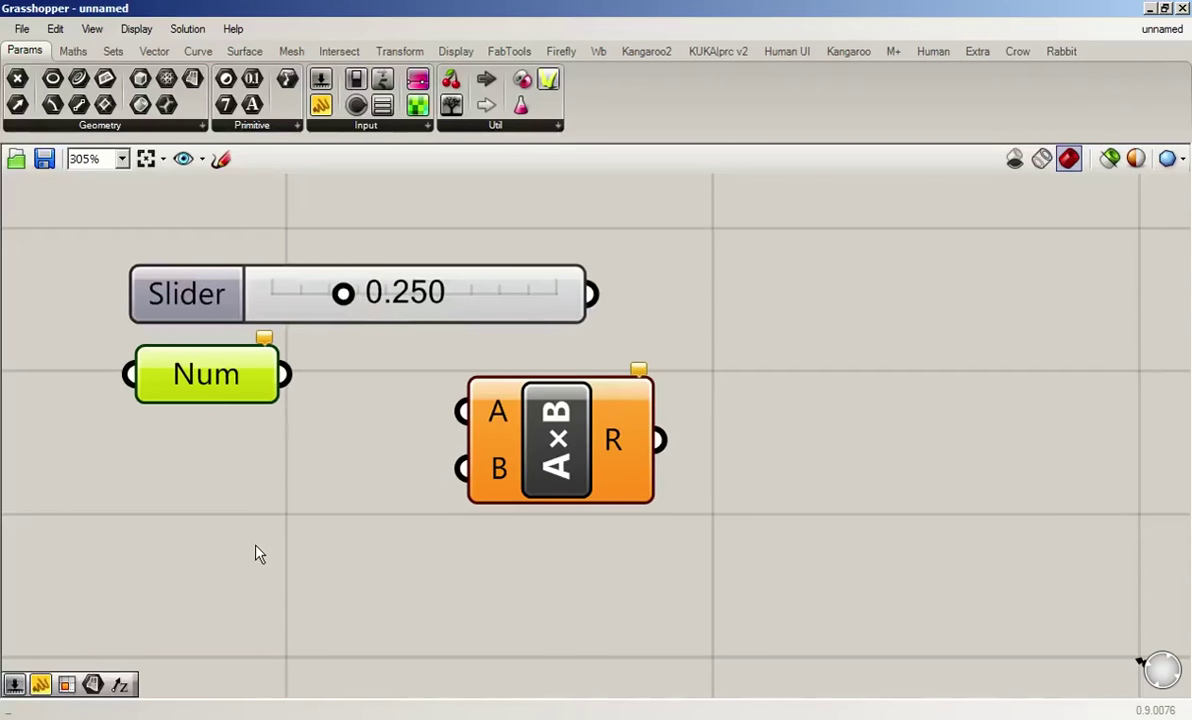
pyautogui.press('Delete')
pyautogui.moveTo(585, 455); pyautogui.dragTo(789, 420)
pyautogui.moveTo(176, 320); pyautogui.dragTo(116, 398)
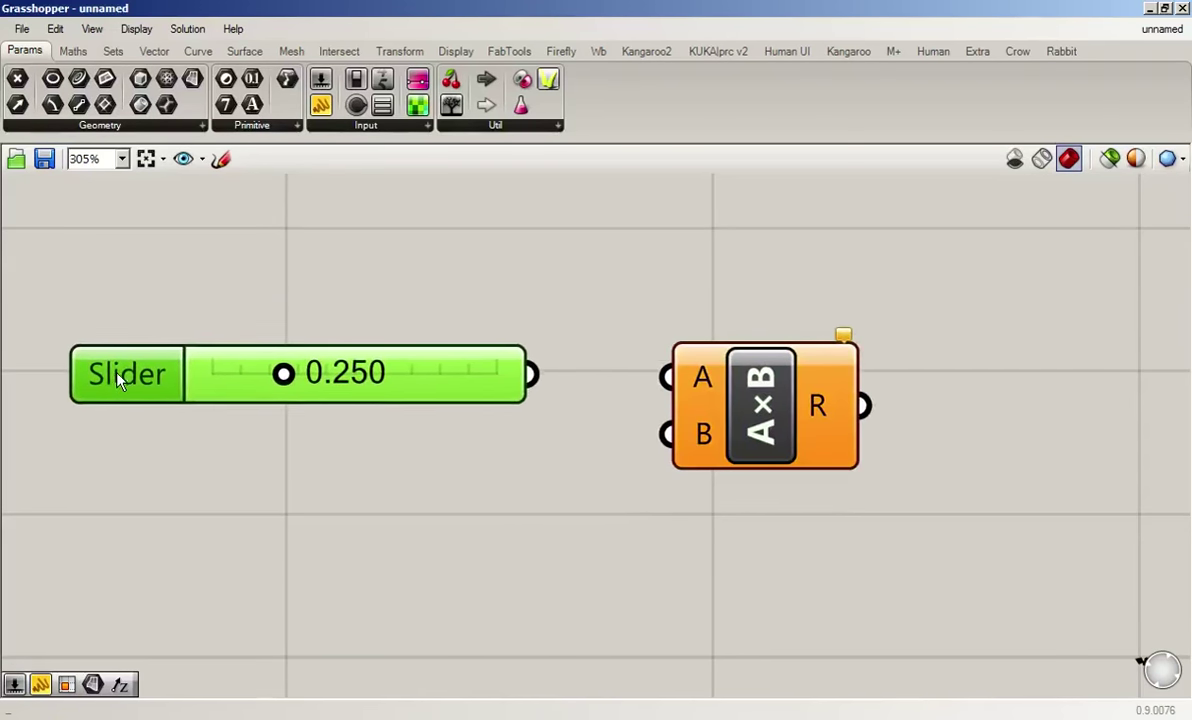
pyautogui.click(474, 258)
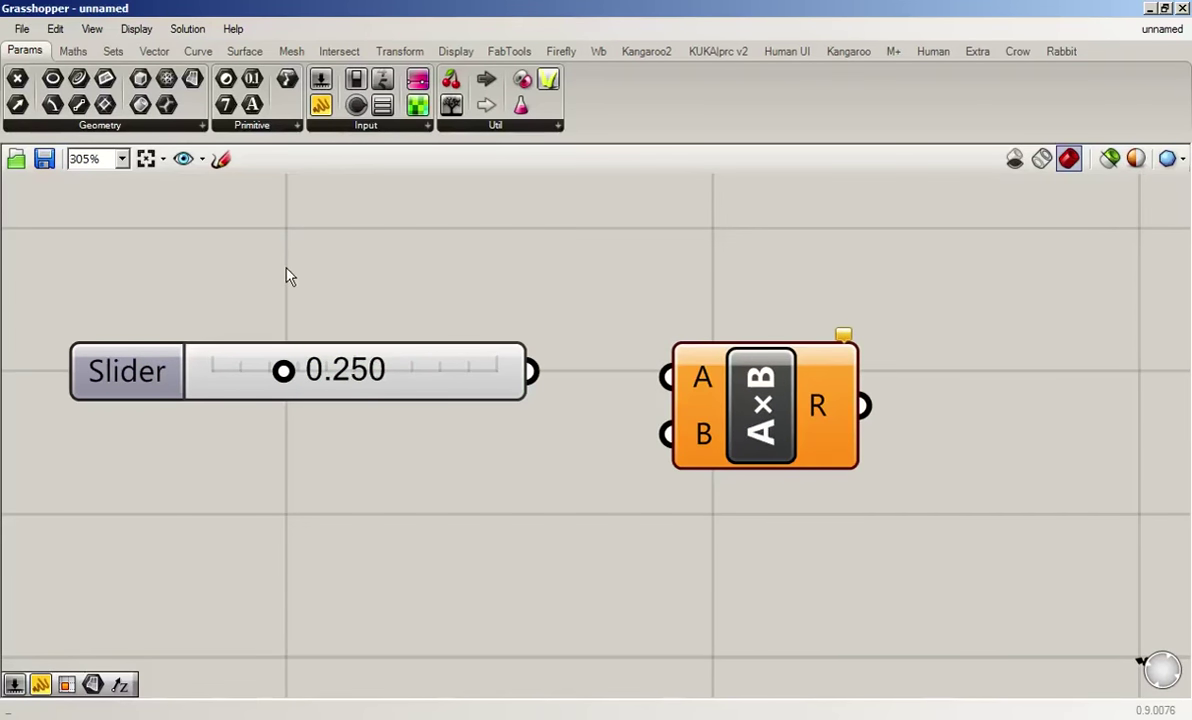
# - Paste a copy of the slider, then delete the copy, leaving one 0.250 slider
pyautogui.moveTo(212, 307); pyautogui.dragTo(72, 515)
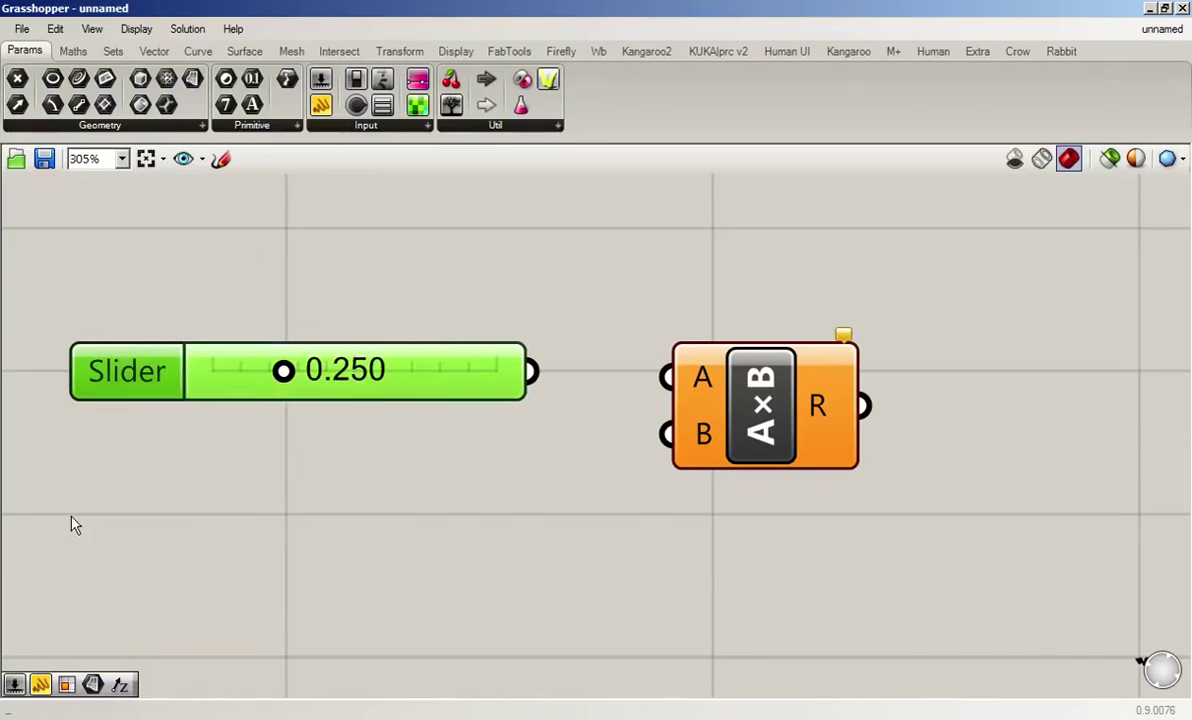
pyautogui.rightClick(198, 366)
pyautogui.click(198, 322)
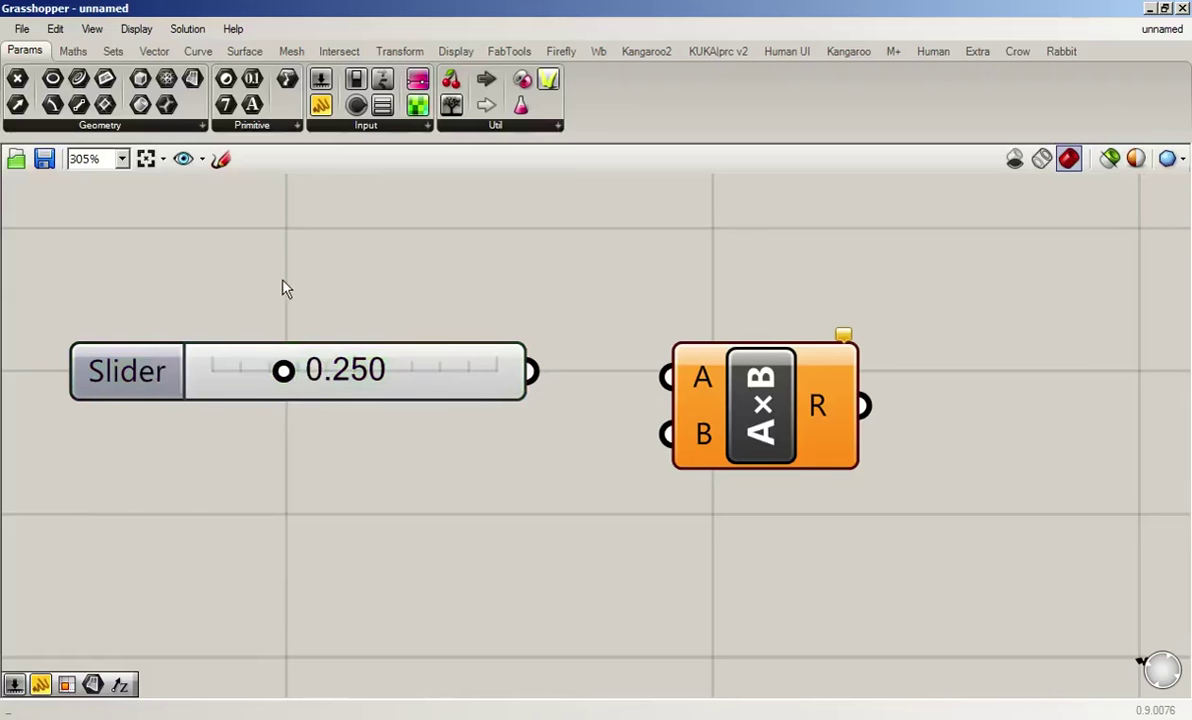
pyautogui.moveTo(283, 285); pyautogui.dragTo(156, 489)
pyautogui.click(330, 594)
pyautogui.hotkey('ctrl', 'v')
pyautogui.moveTo(164, 400); pyautogui.dragTo(137, 462)
pyautogui.click(548, 432)
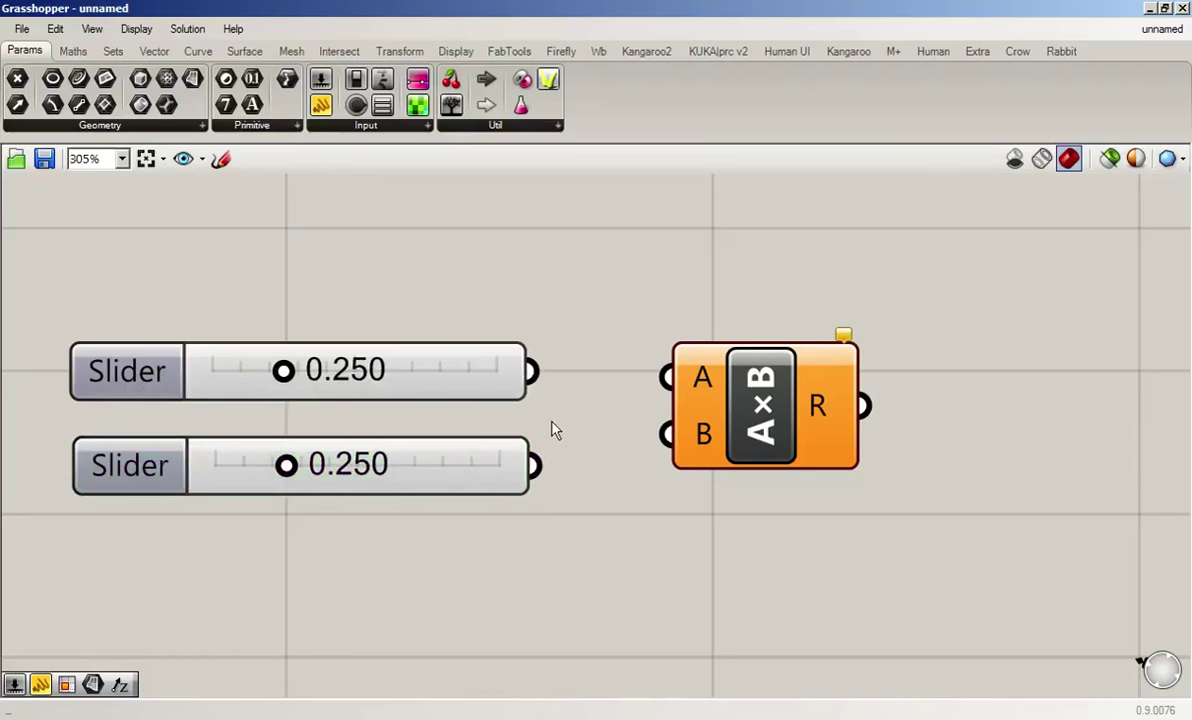
pyautogui.moveTo(555, 430); pyautogui.dragTo(345, 578)
pyautogui.press('Delete')
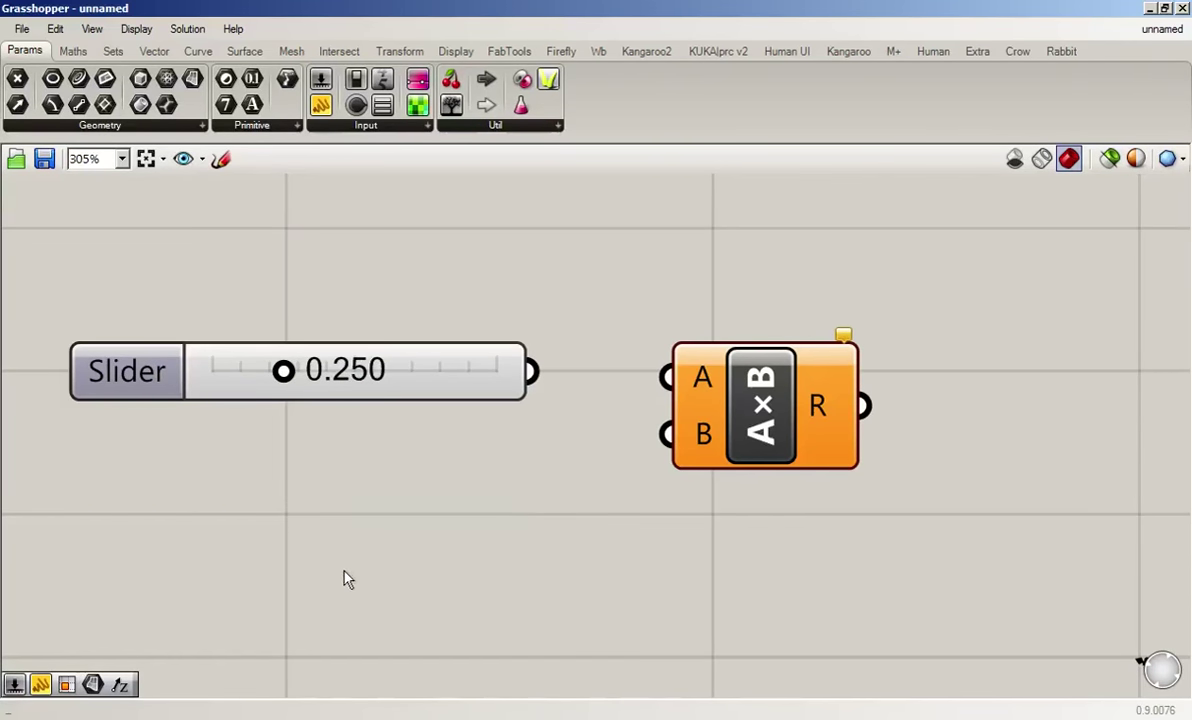
# - Add a second Number Slider via the canvas search 'slider' and align it under the first
pyautogui.doubleClick(364, 464)
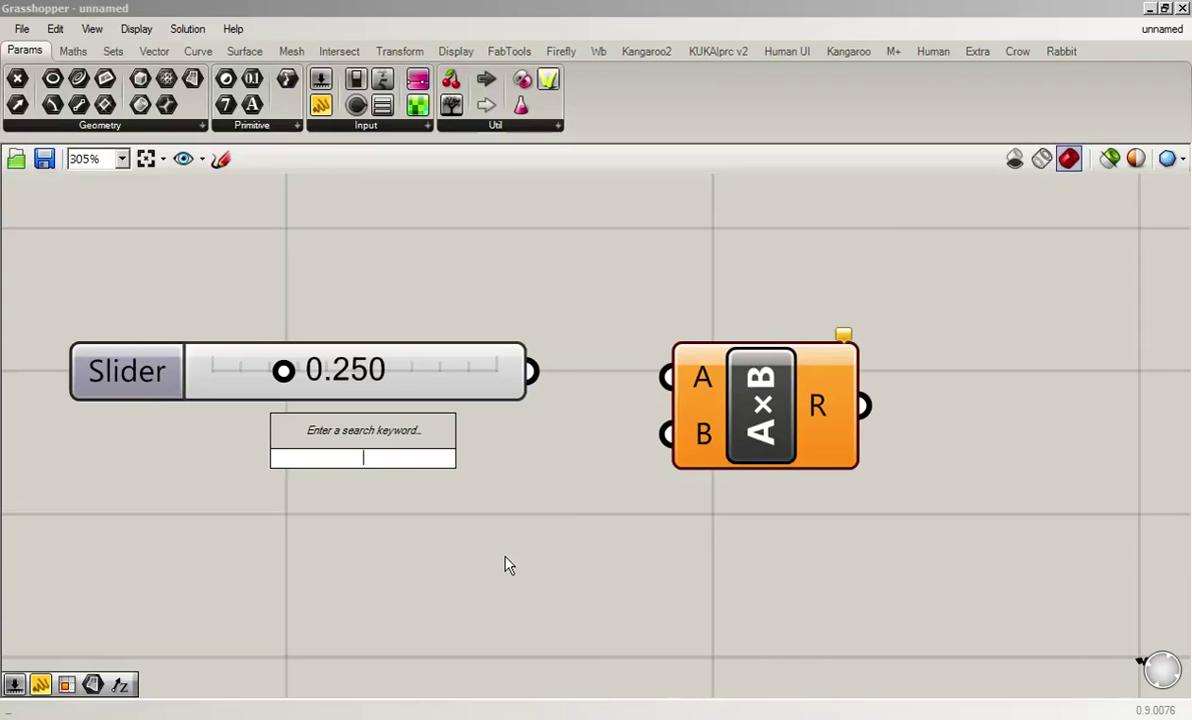
pyautogui.write('slider')
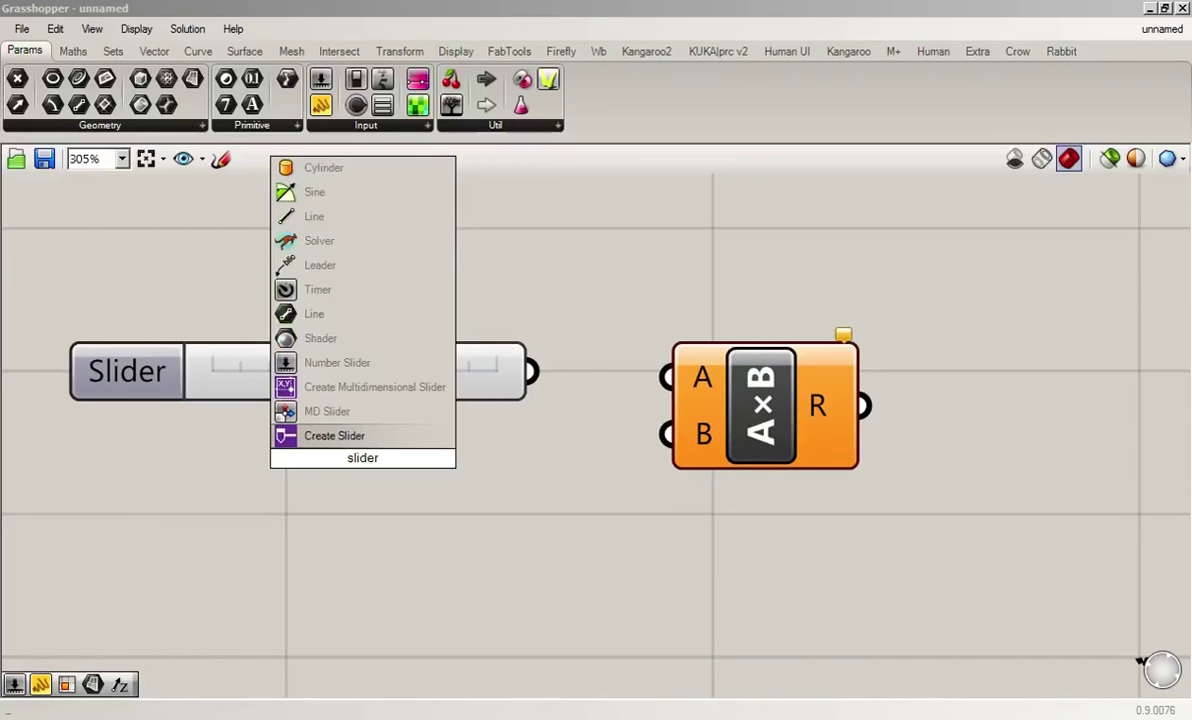
pyautogui.click(383, 369)
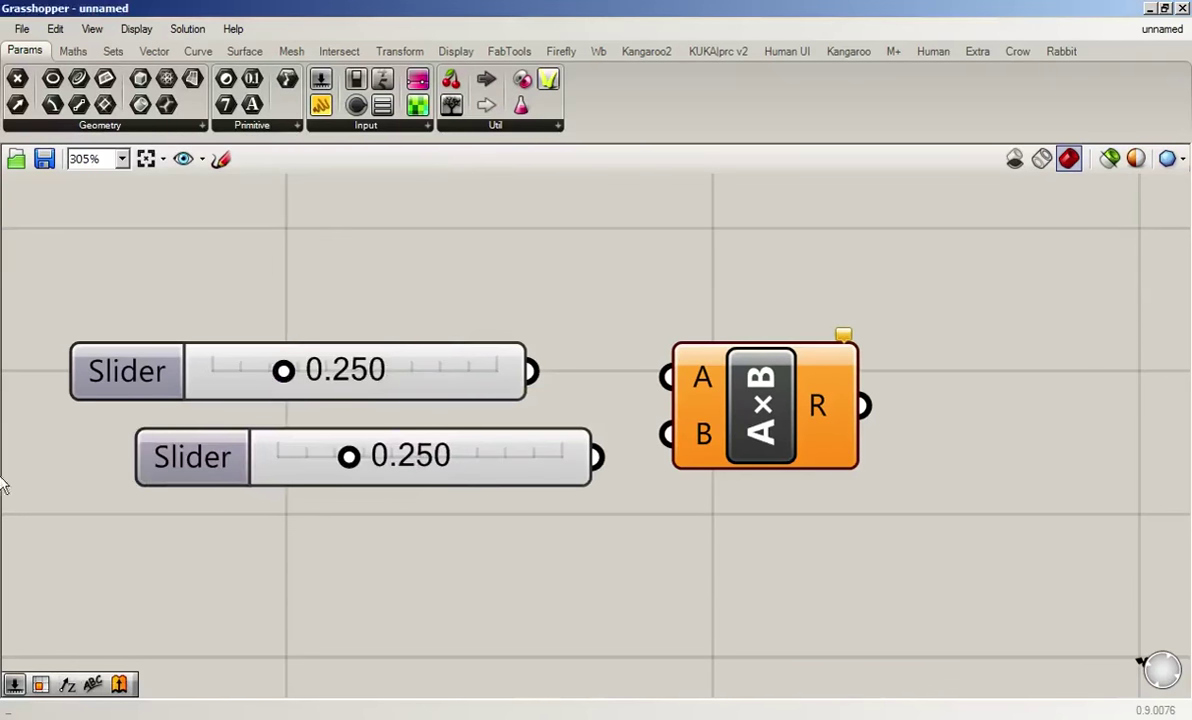
pyautogui.moveTo(180, 462); pyautogui.dragTo(115, 455)
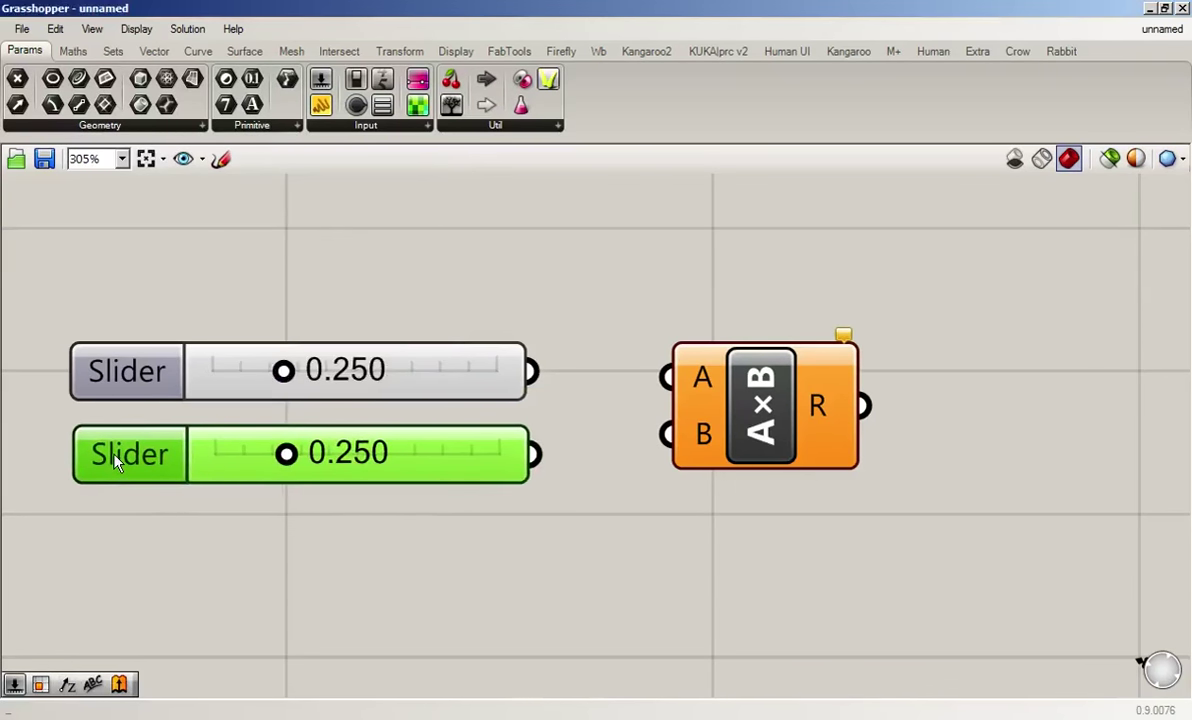
pyautogui.click(527, 555)
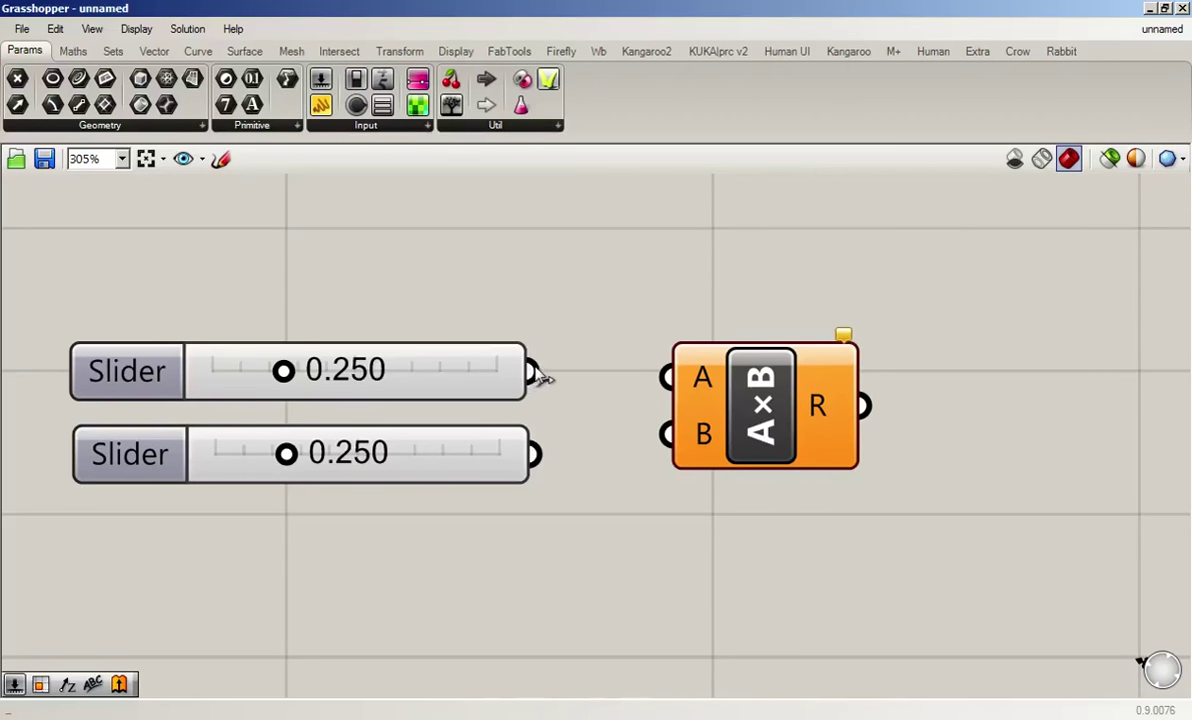
# - Wire the first slider to input A and the second to input B, giving R = 0.0625
pyautogui.moveTo(533, 372); pyautogui.dragTo(668, 390)
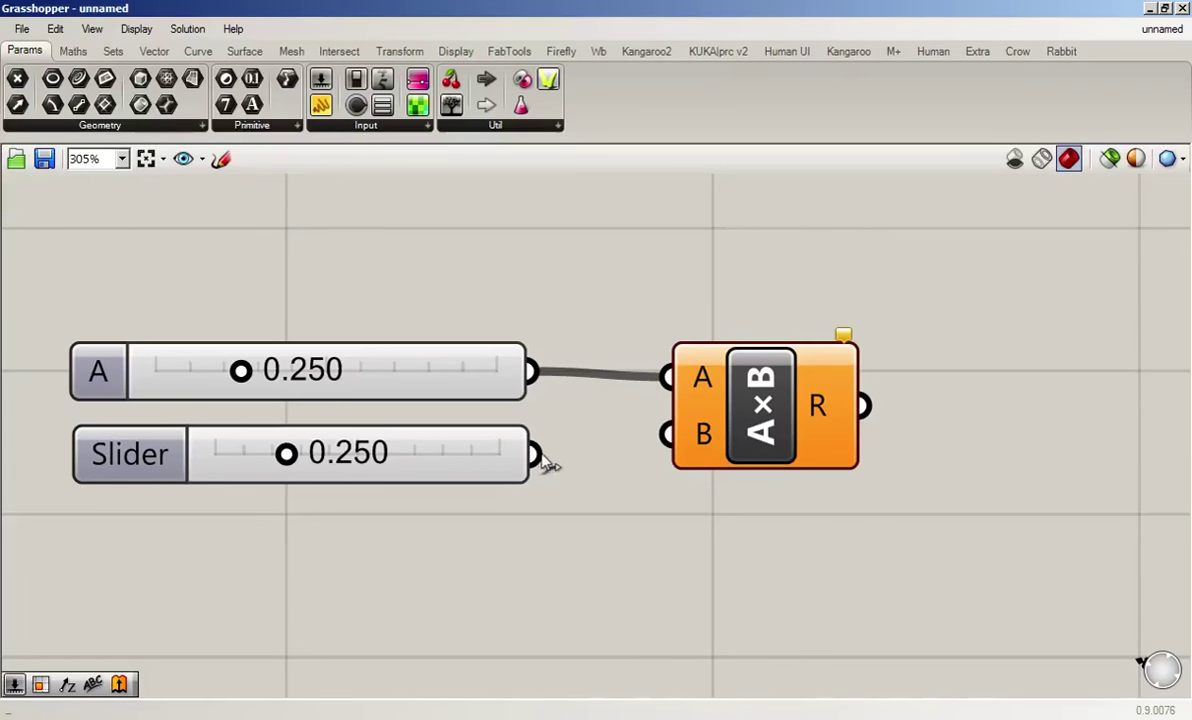
pyautogui.moveTo(533, 454); pyautogui.dragTo(658, 456)
pyautogui.moveTo(808, 382)
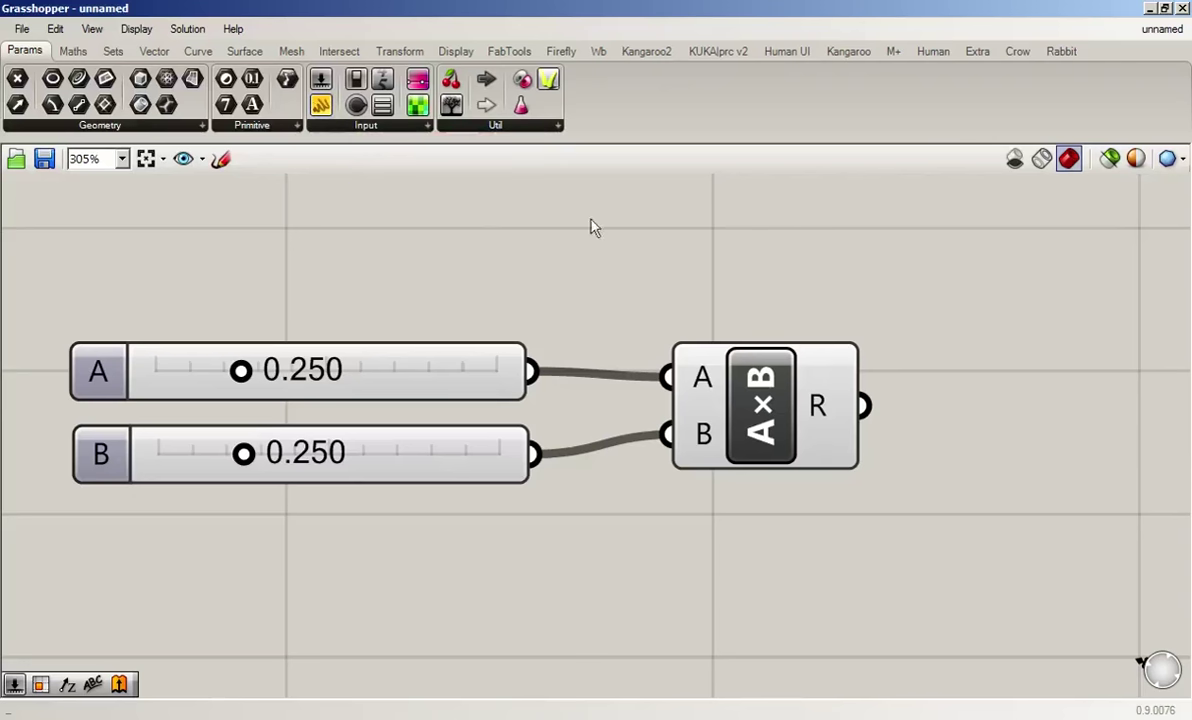
# - Add a Panel via the canvas search 'panel' and position it beside the multiplication
pyautogui.doubleClick(667, 276)
pyautogui.write('panel')
pyautogui.press('Return')
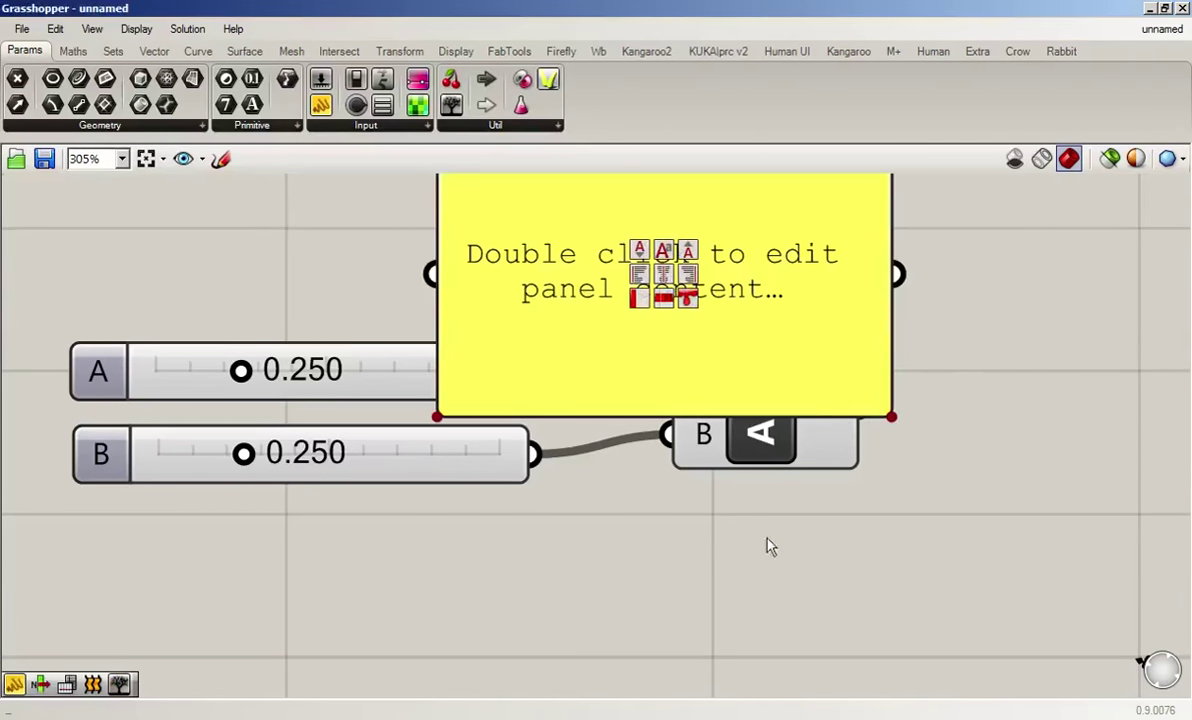
pyautogui.scroll(-2, 780, 556)
pyautogui.moveTo(846, 402); pyautogui.dragTo(1072, 480)
pyautogui.moveTo(350, 505); pyautogui.dragTo(870, 335)
pyautogui.moveTo(800, 456); pyautogui.dragTo(569, 441)
pyautogui.click(705, 311)
pyautogui.moveTo(970, 389); pyautogui.dragTo(838, 385)
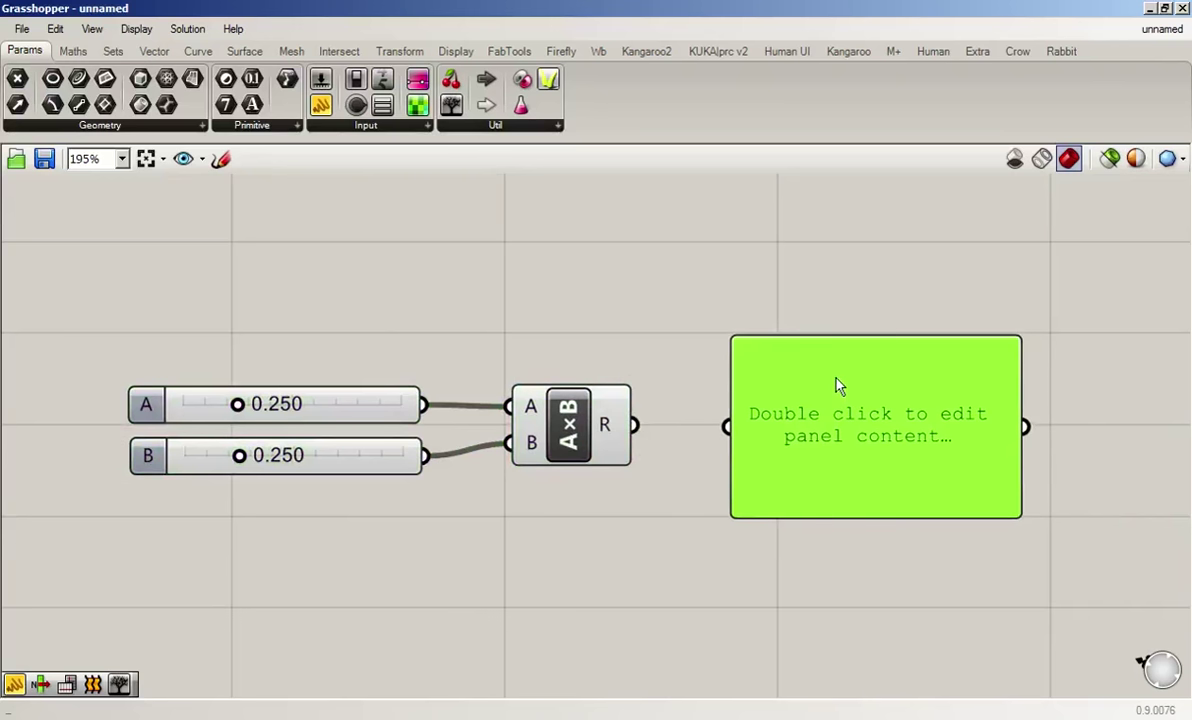
pyautogui.click(676, 330)
# - Connect output R to the panel and set slider B to 0.643, so it reads 0.16075
pyautogui.moveTo(199, 311); pyautogui.dragTo(670, 560)
pyautogui.click(560, 297)
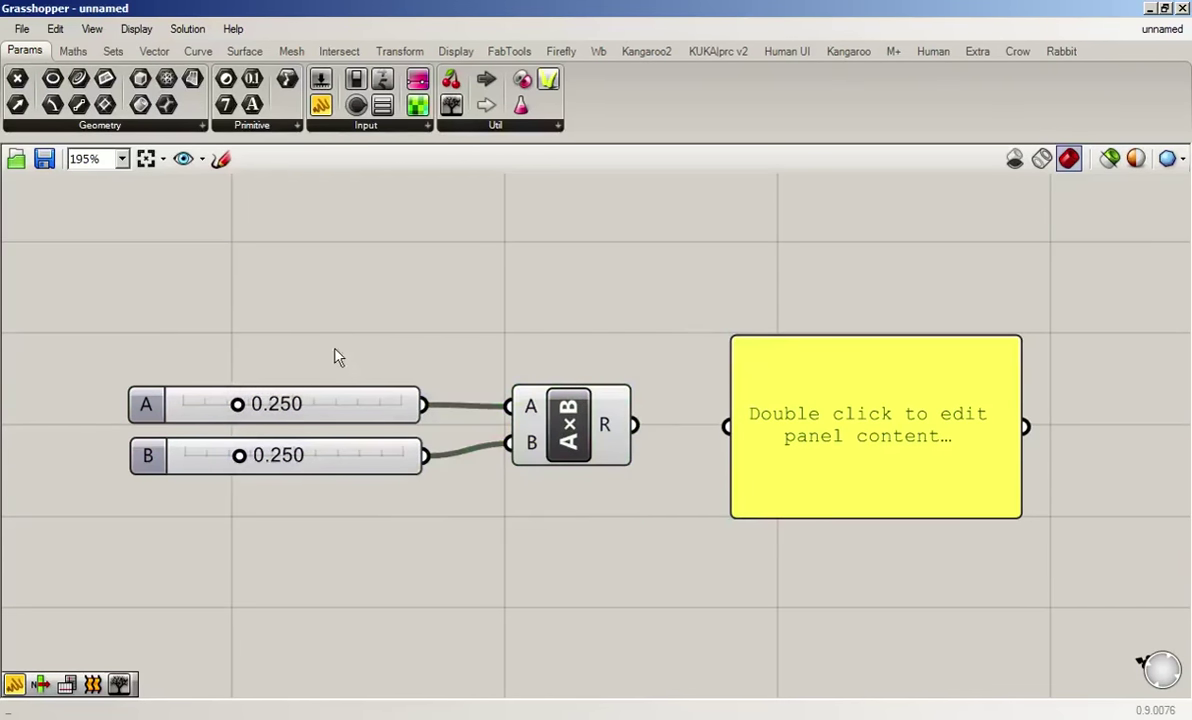
pyautogui.moveTo(269, 295); pyautogui.dragTo(701, 548)
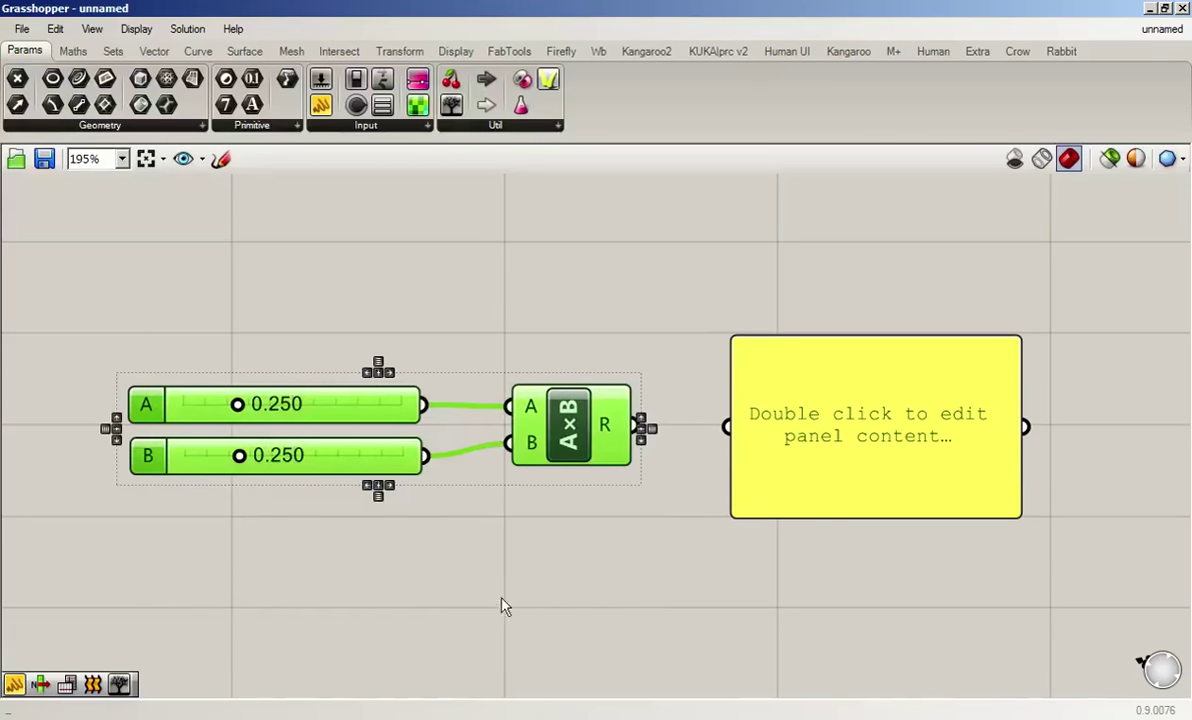
pyautogui.click(597, 553)
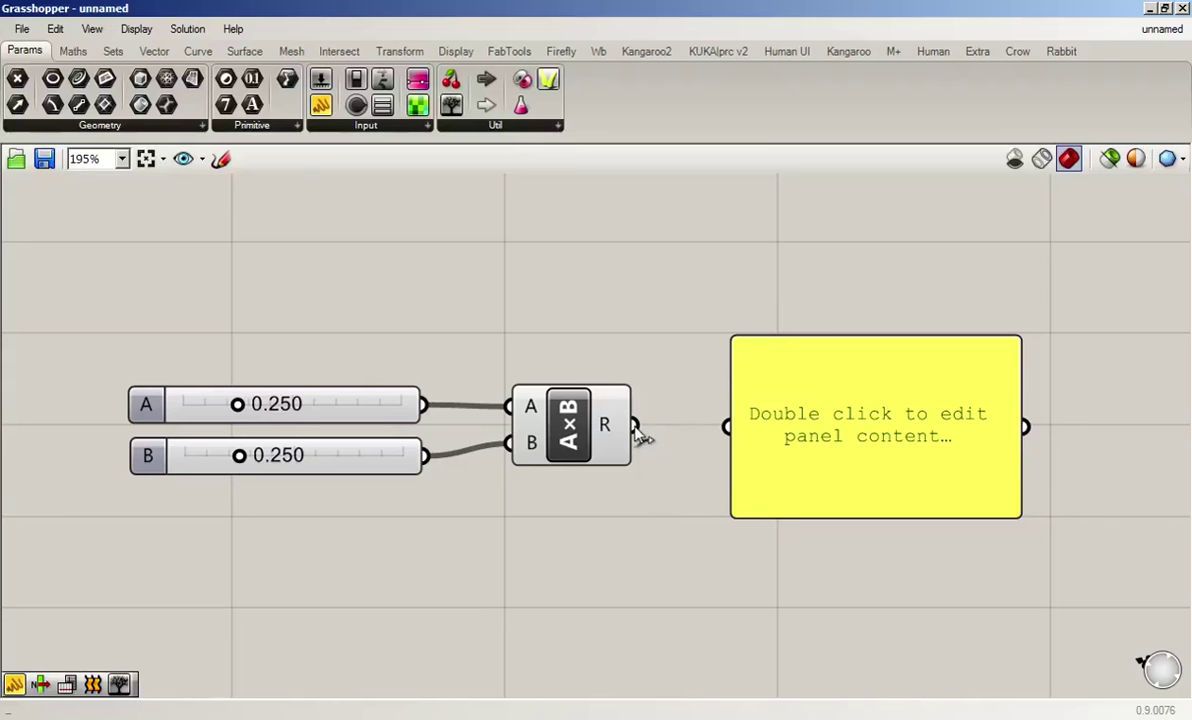
pyautogui.moveTo(634, 426); pyautogui.dragTo(730, 428)
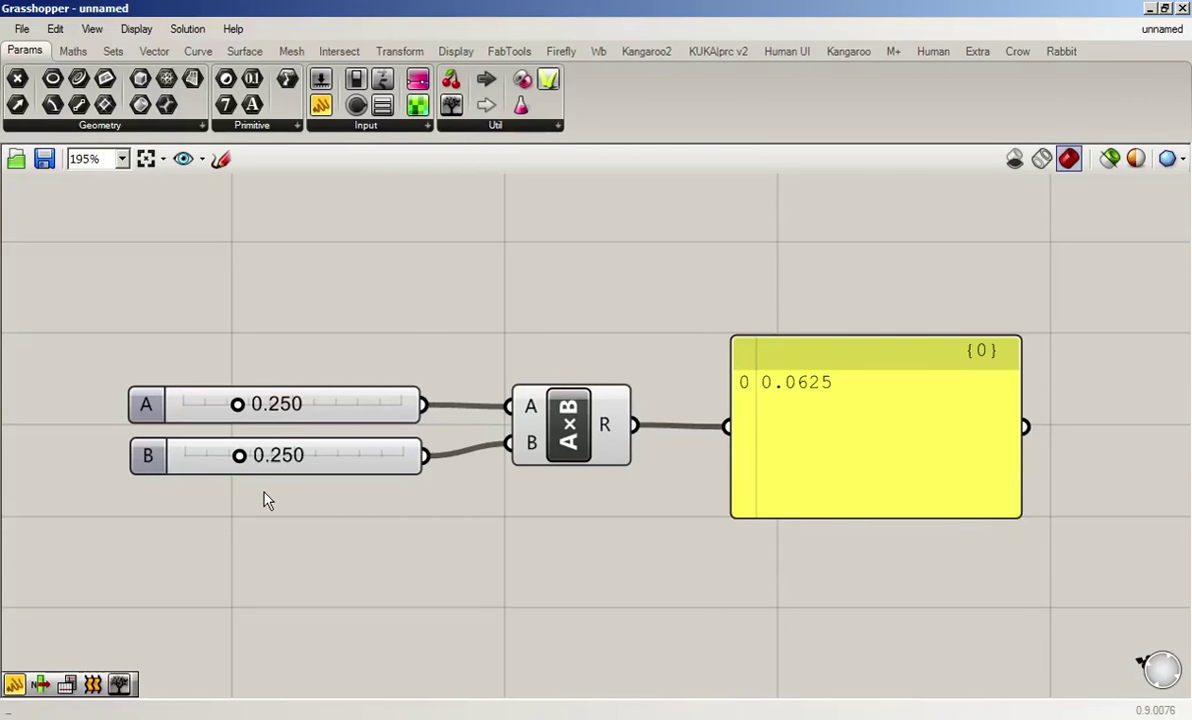
pyautogui.moveTo(239, 456); pyautogui.dragTo(326, 461)
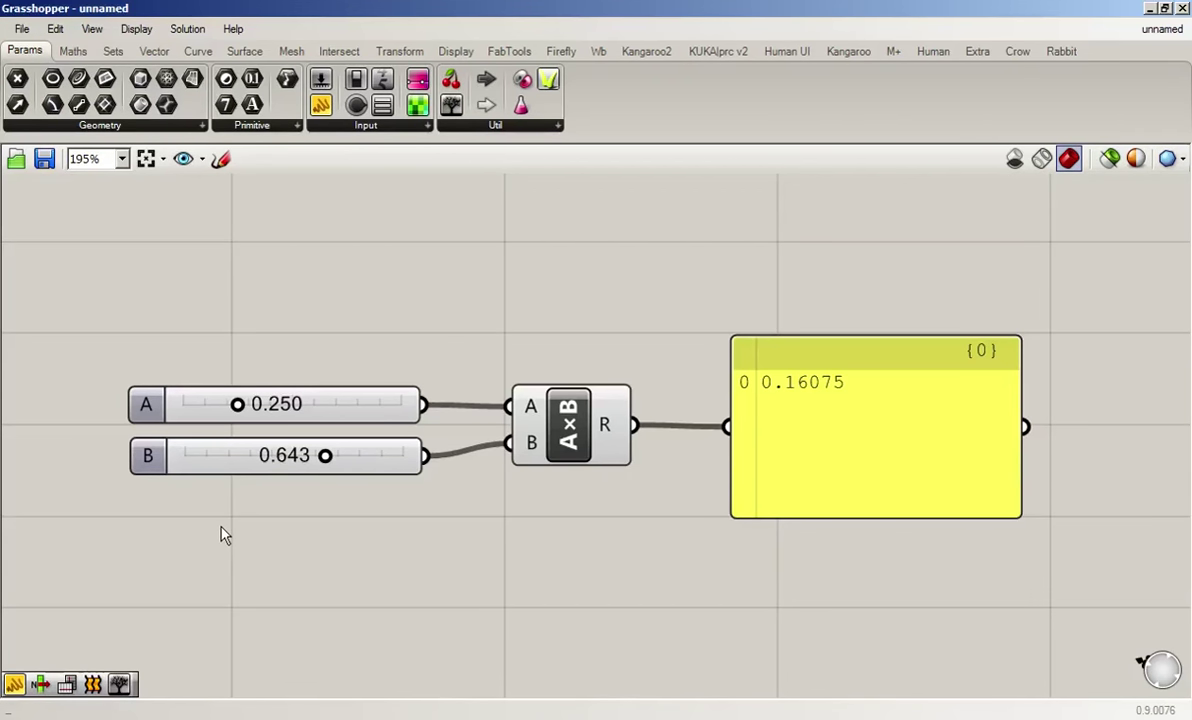
pyautogui.moveTo(151, 456); pyautogui.dragTo(150, 454)
pyautogui.click(290, 552)
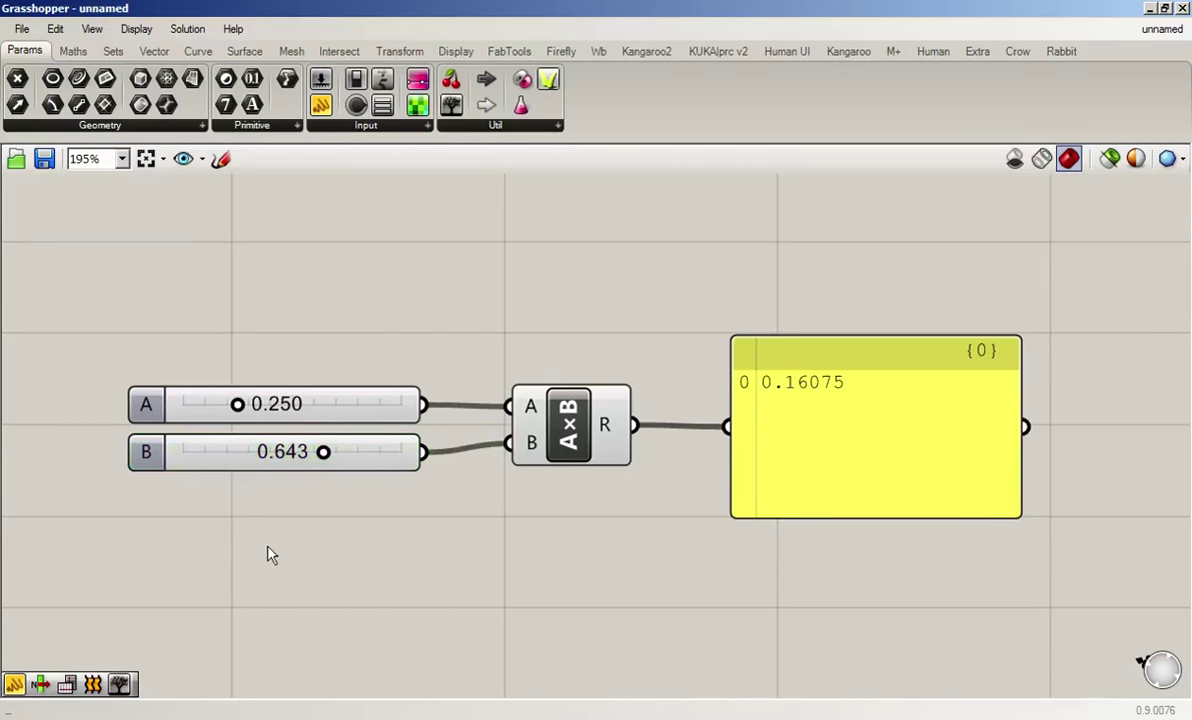
# - Add a third Number Slider via the search 'slid' and drag it to 0.491
pyautogui.doubleClick(245, 543)
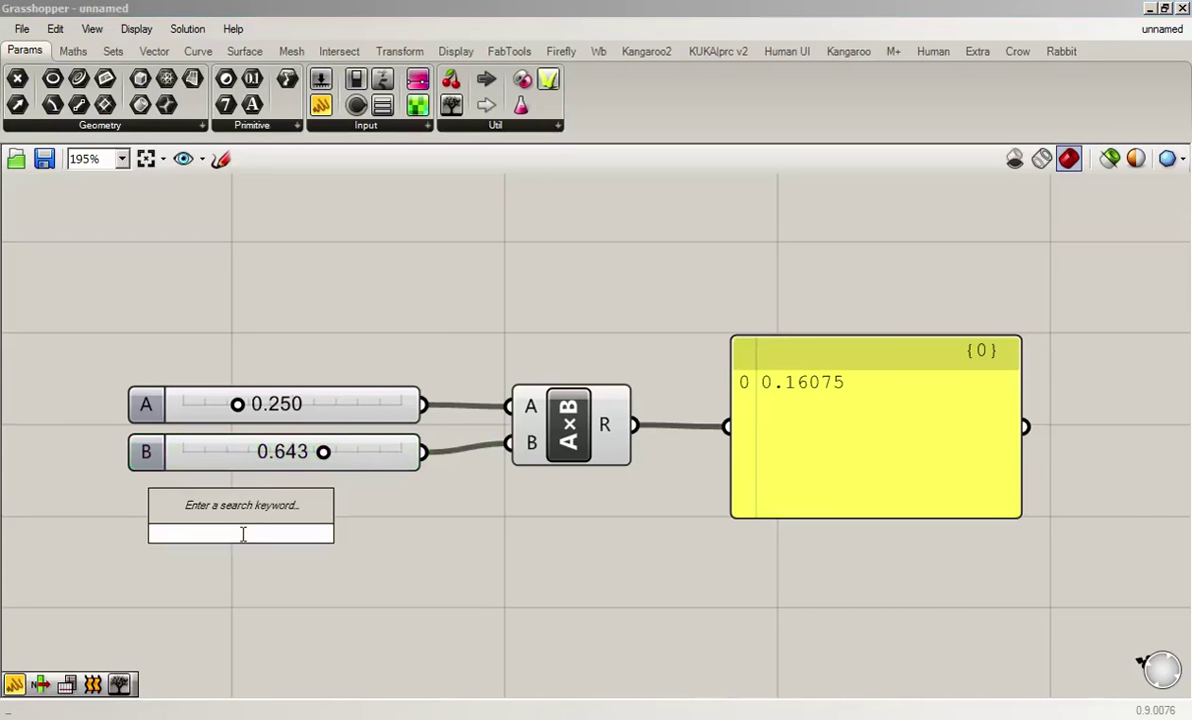
pyautogui.write('slid')
pyautogui.press('Up')
pyautogui.press('Up')
pyautogui.press('Up')
pyautogui.press('Return')
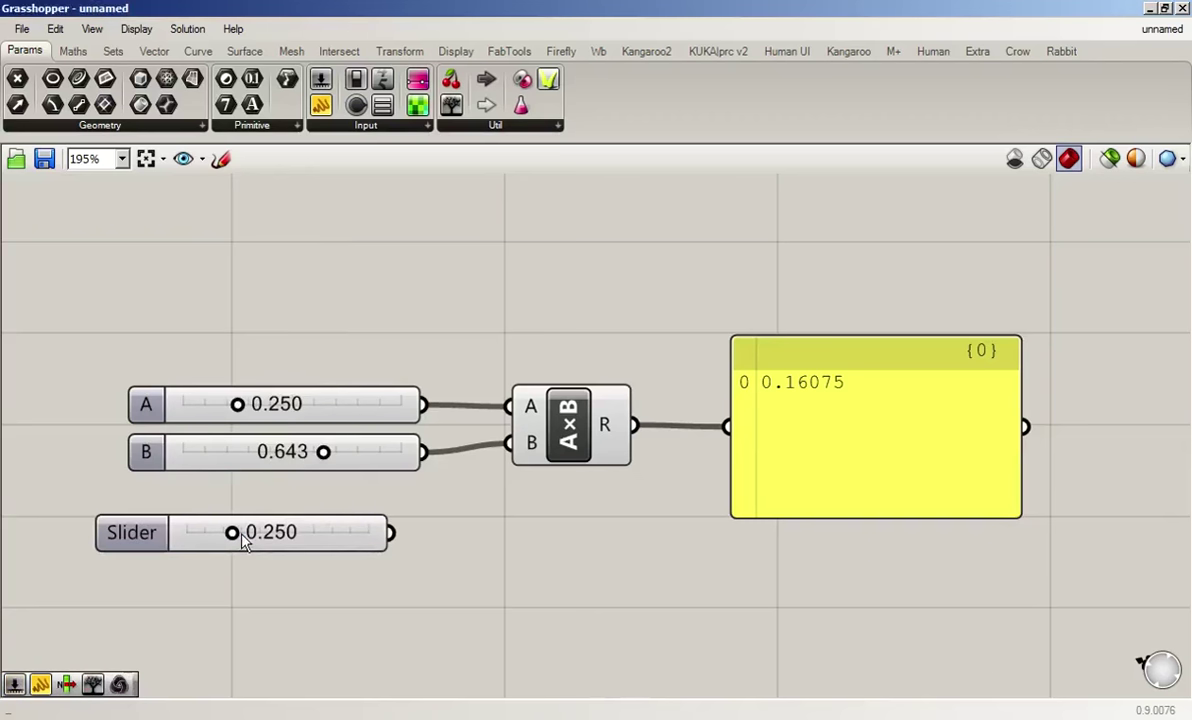
pyautogui.moveTo(233, 535); pyautogui.dragTo(275, 541)
pyautogui.rightClick(142, 533)
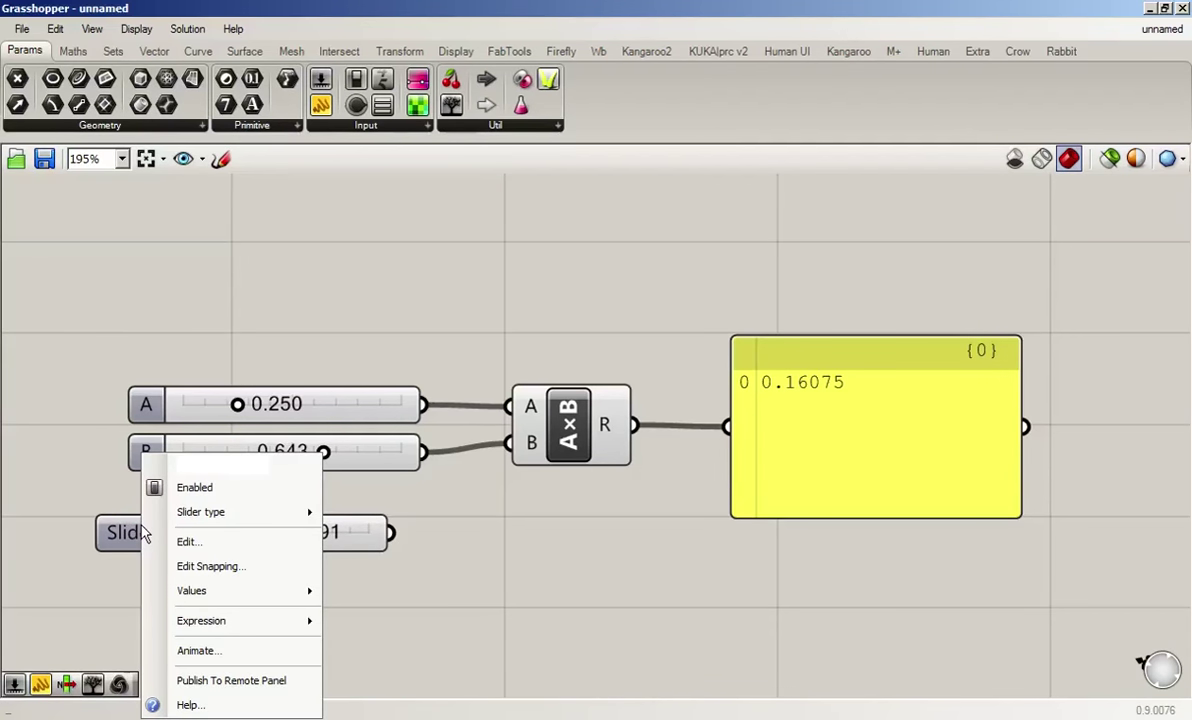
pyautogui.click(138, 537)
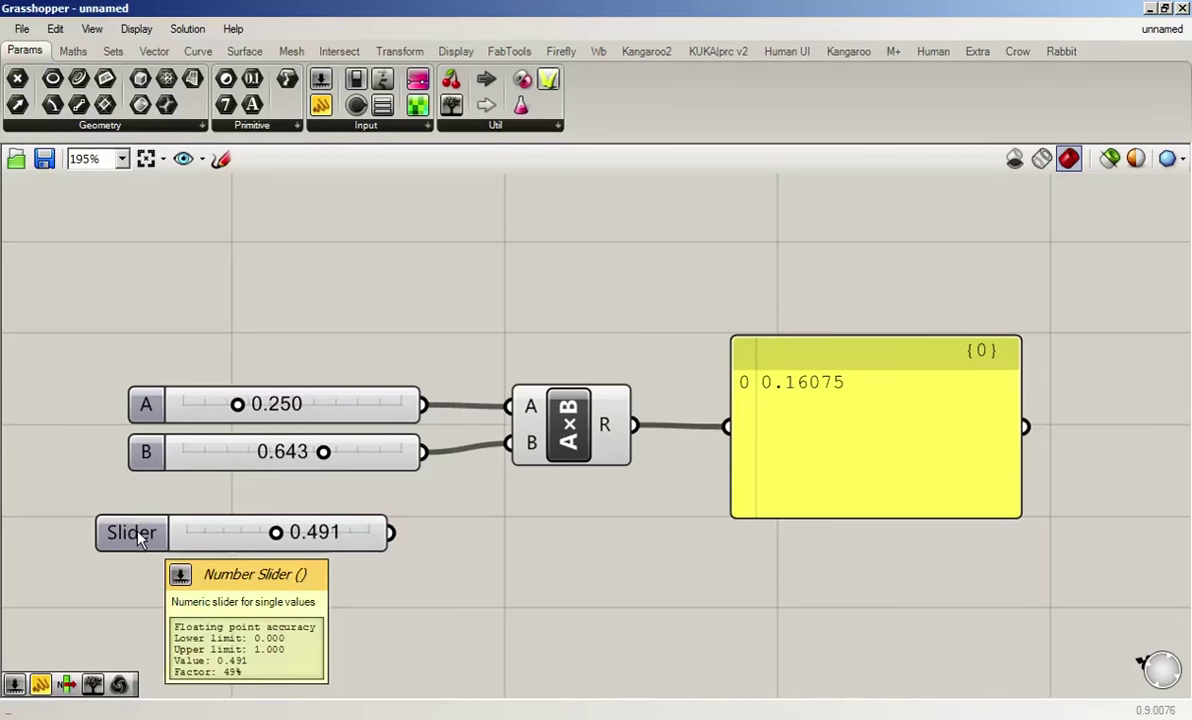
pyautogui.click(140, 537)
pyautogui.doubleClick(140, 537)
# - Set the third slider to integer (N) rounding with a domain from 2 to 7
pyautogui.moveTo(191, 252); pyautogui.dragTo(445, 224)
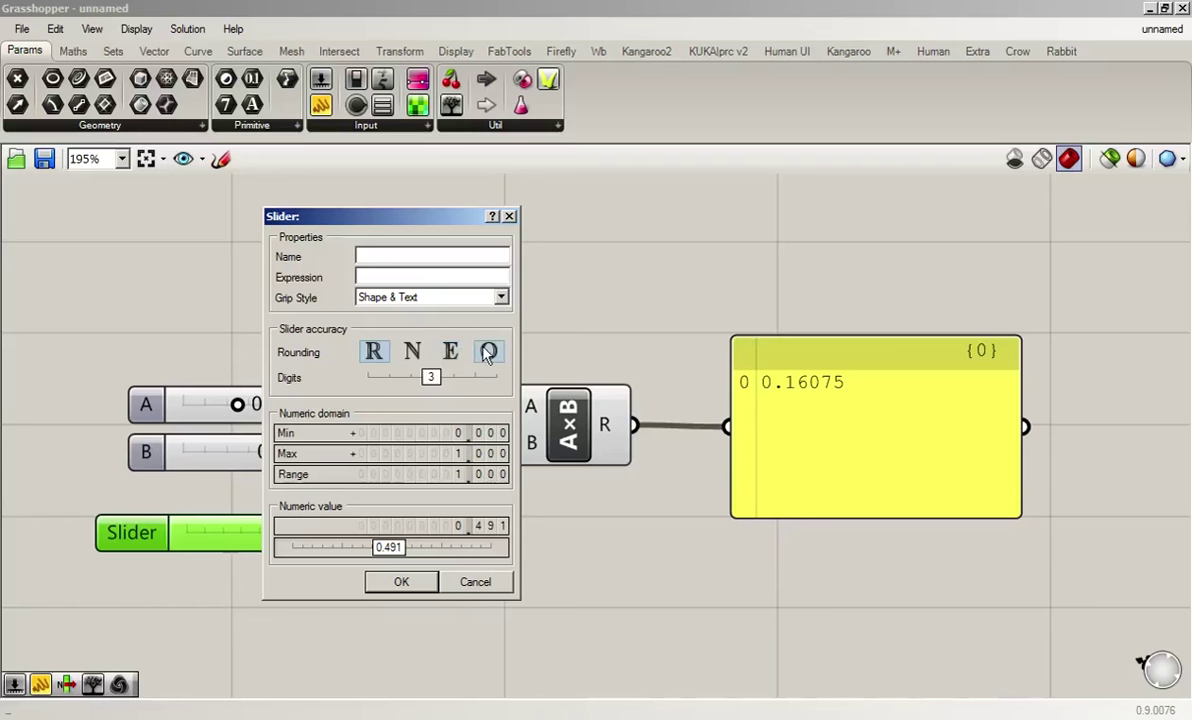
pyautogui.click(413, 352)
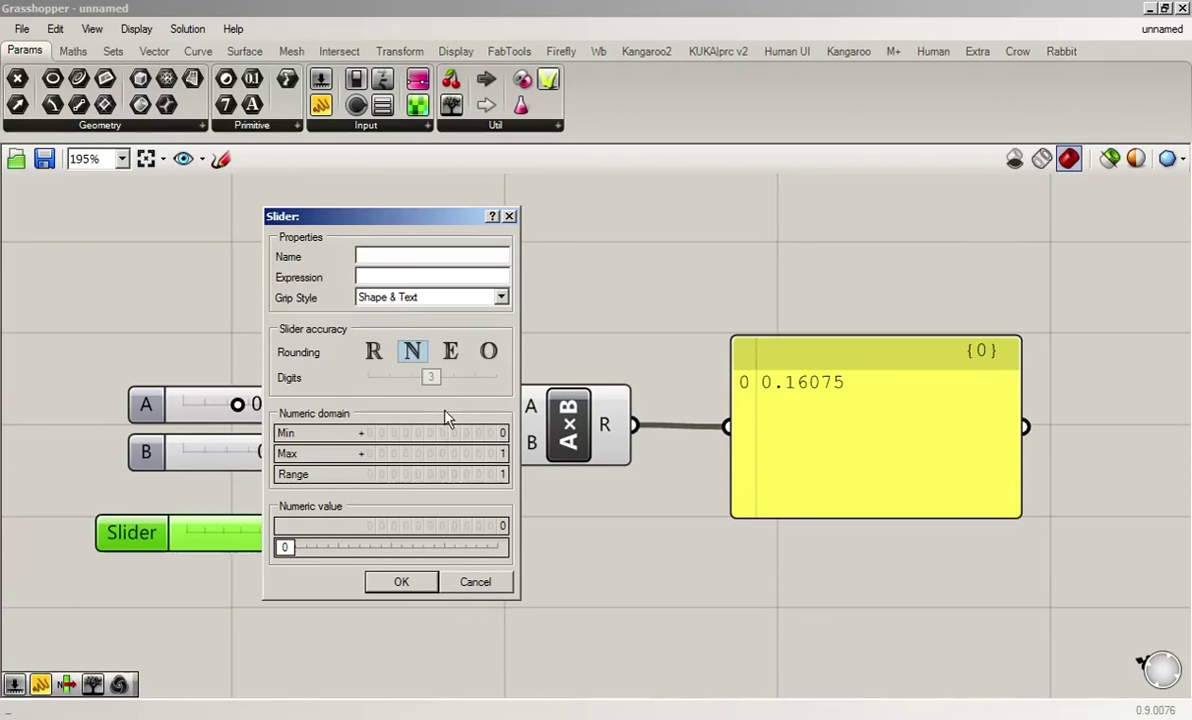
pyautogui.doubleClick(500, 434)
pyautogui.write('2')
pyautogui.click(480, 433)
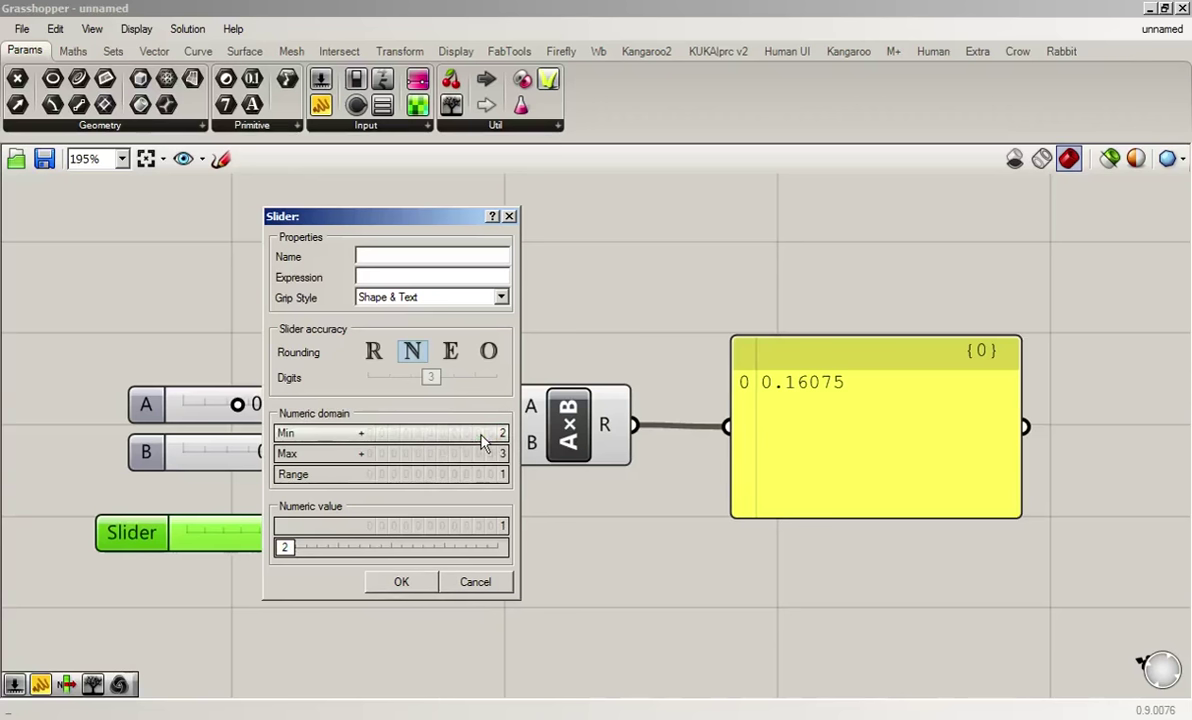
pyautogui.doubleClick(478, 455)
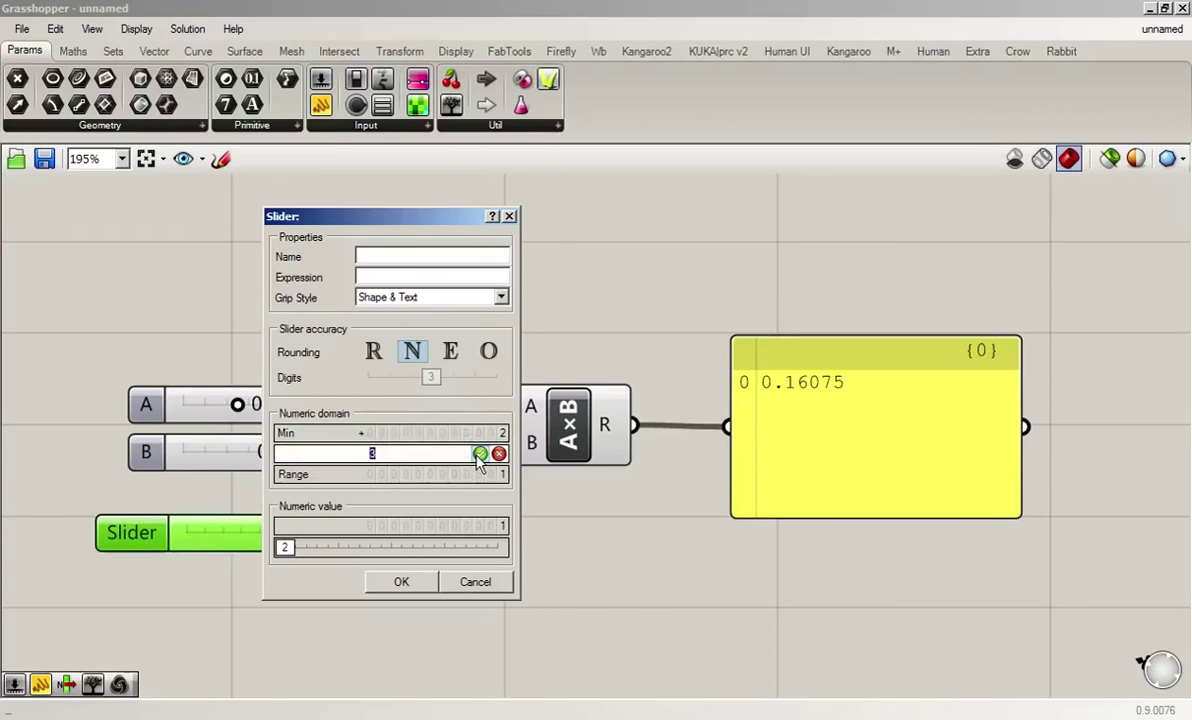
pyautogui.write('7')
pyautogui.click(480, 455)
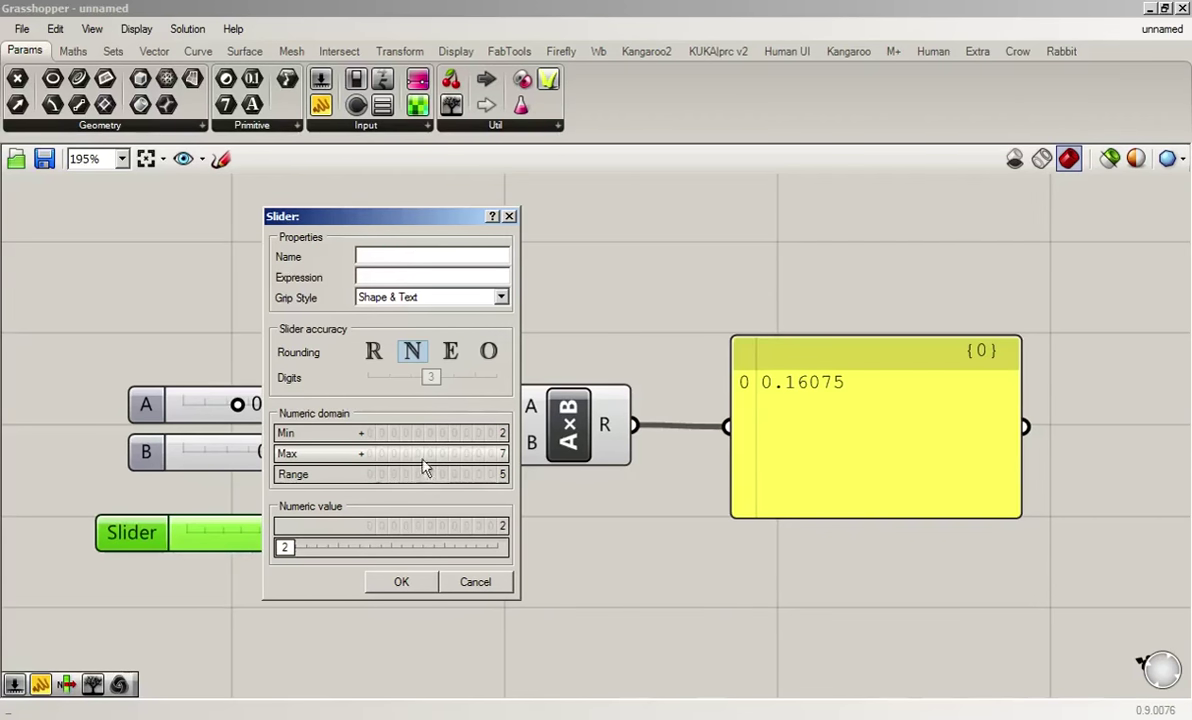
# - Apply the integer slider settings and wire the slider into input B of A×B
pyautogui.click(413, 586)
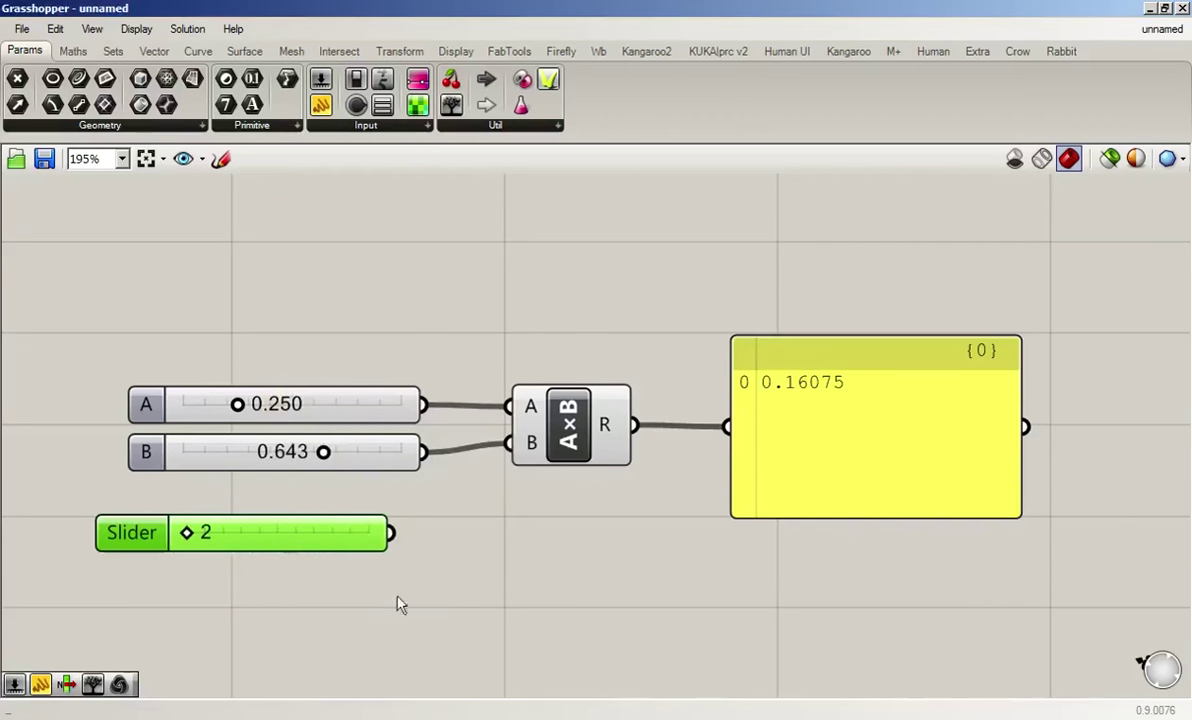
pyautogui.moveTo(123, 537); pyautogui.dragTo(100, 539)
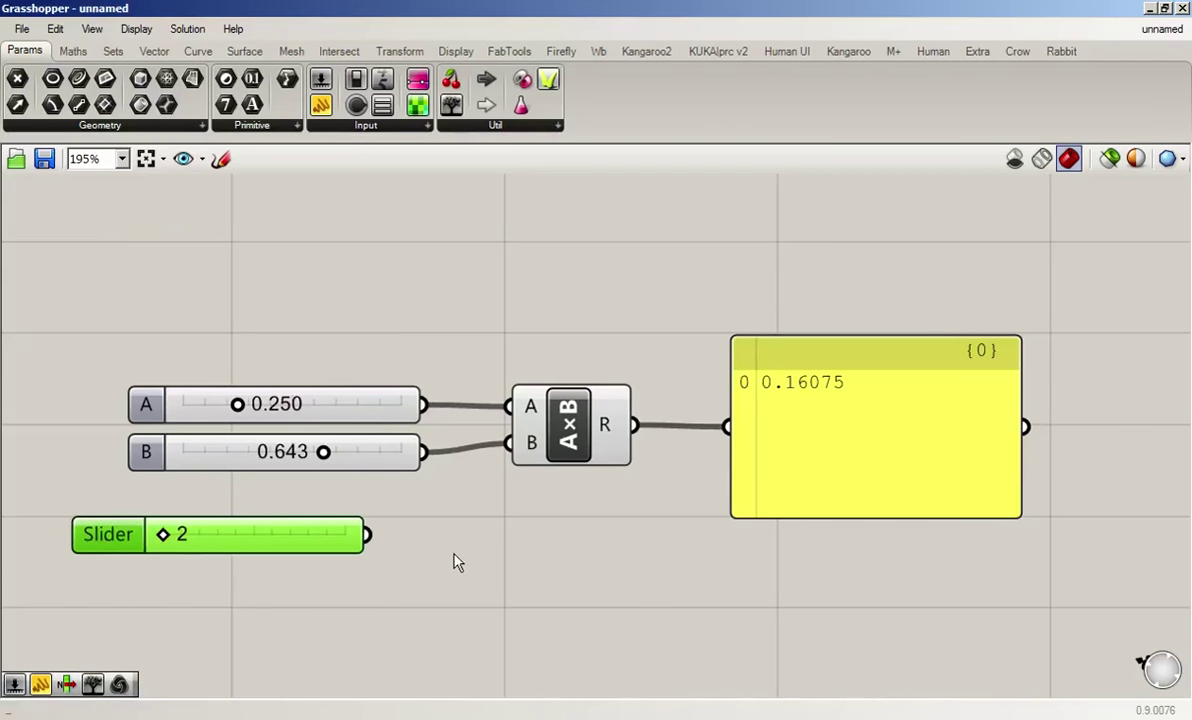
pyautogui.moveTo(374, 540); pyautogui.dragTo(516, 450)
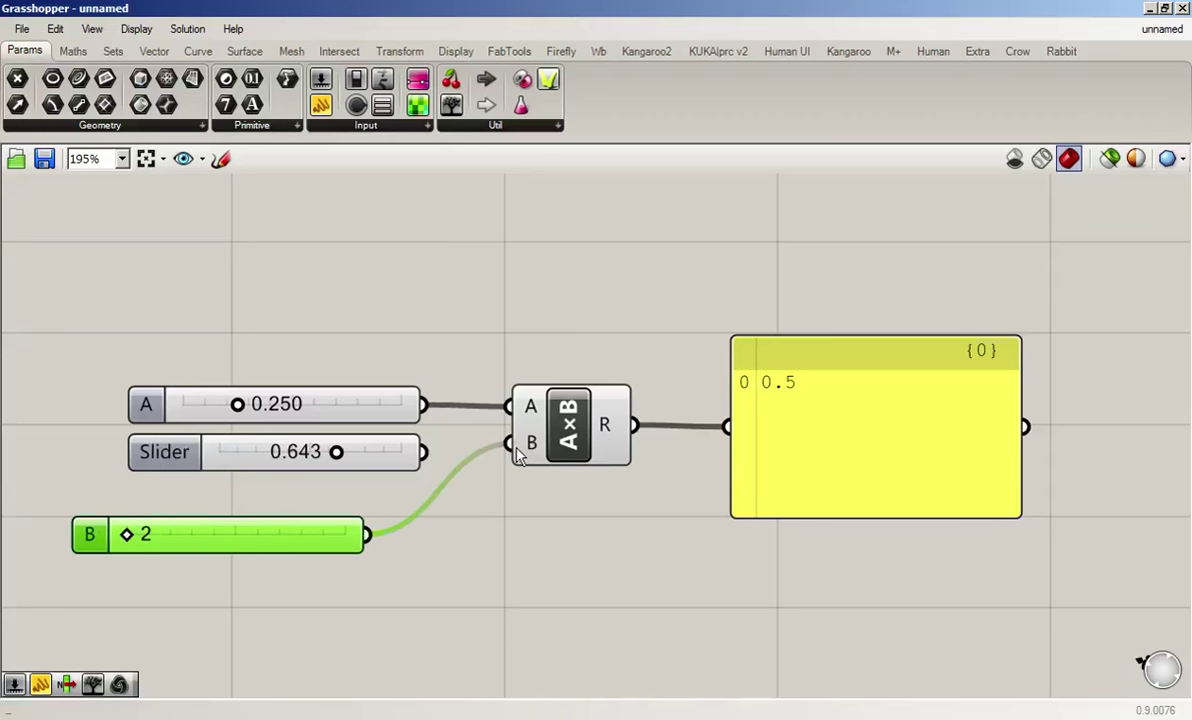
# - Nudge the 0.643 slider into place and pull the wire off input B
pyautogui.click(166, 455)
pyautogui.moveTo(166, 455); pyautogui.dragTo(160, 458)
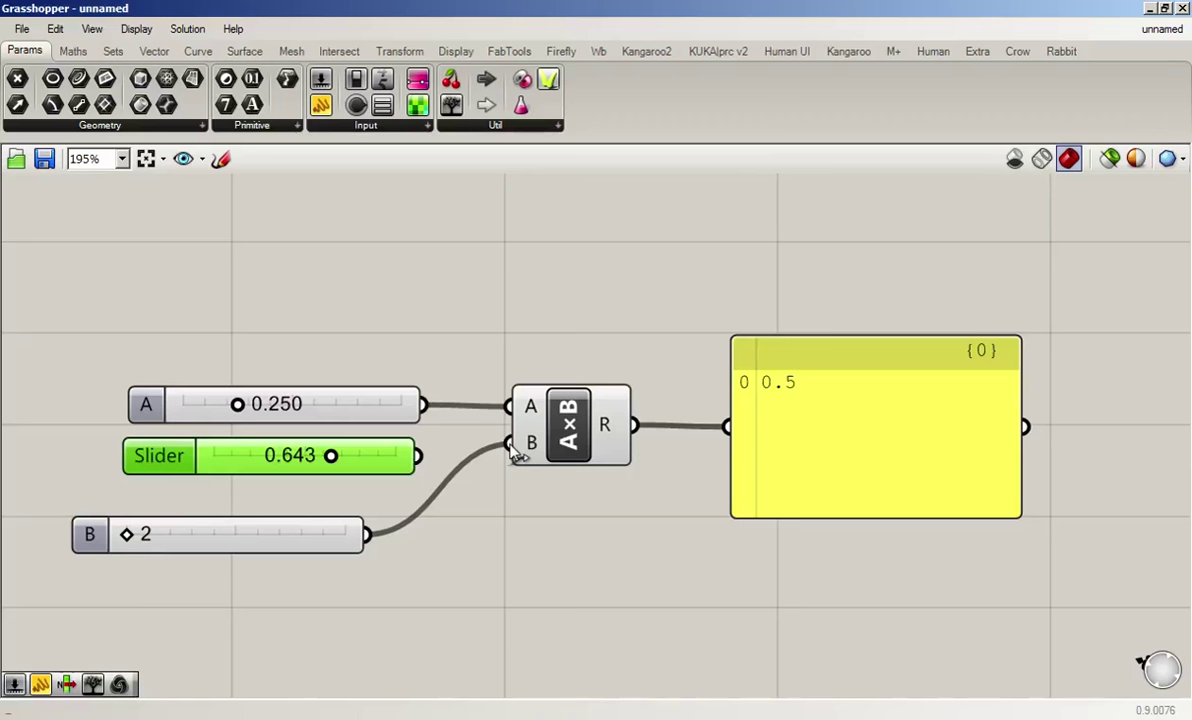
pyautogui.moveTo(513, 452); pyautogui.dragTo(368, 540)
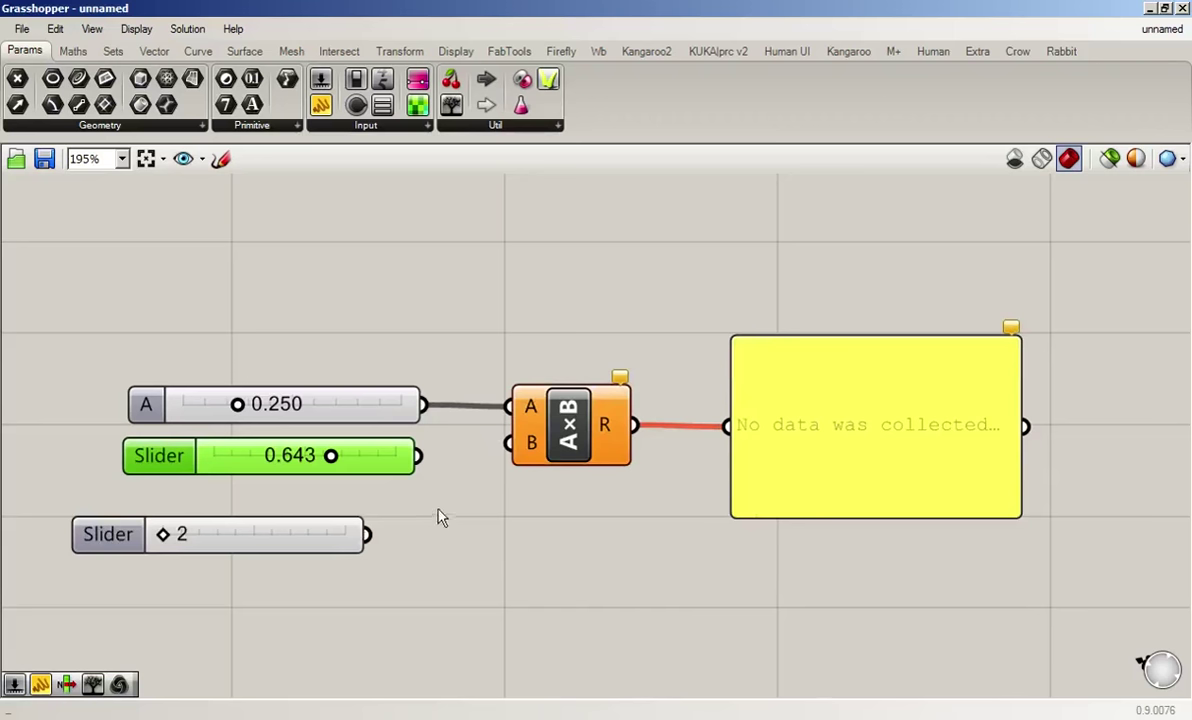
# - Disconnect input A's old wire, then wire the 0.250 slider to A and the 0.643 slider to B
pyautogui.rightClick(511, 412)
pyautogui.click(478, 386)
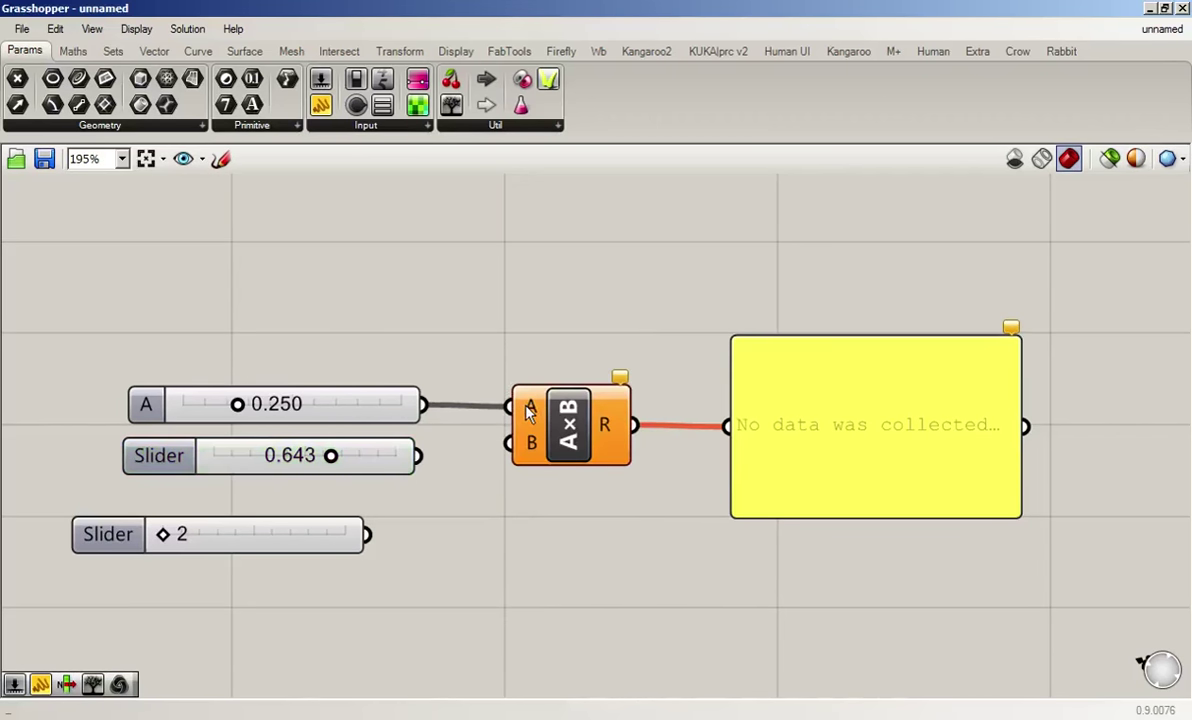
pyautogui.rightClick(527, 410)
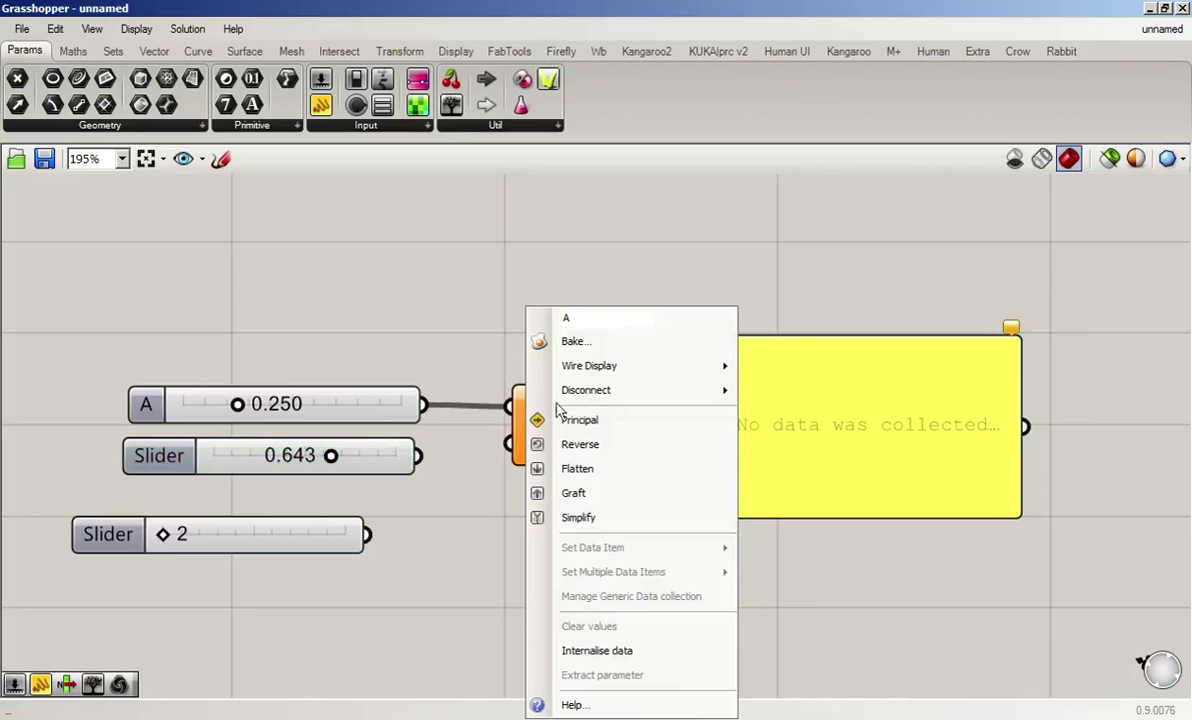
pyautogui.moveTo(656, 398)
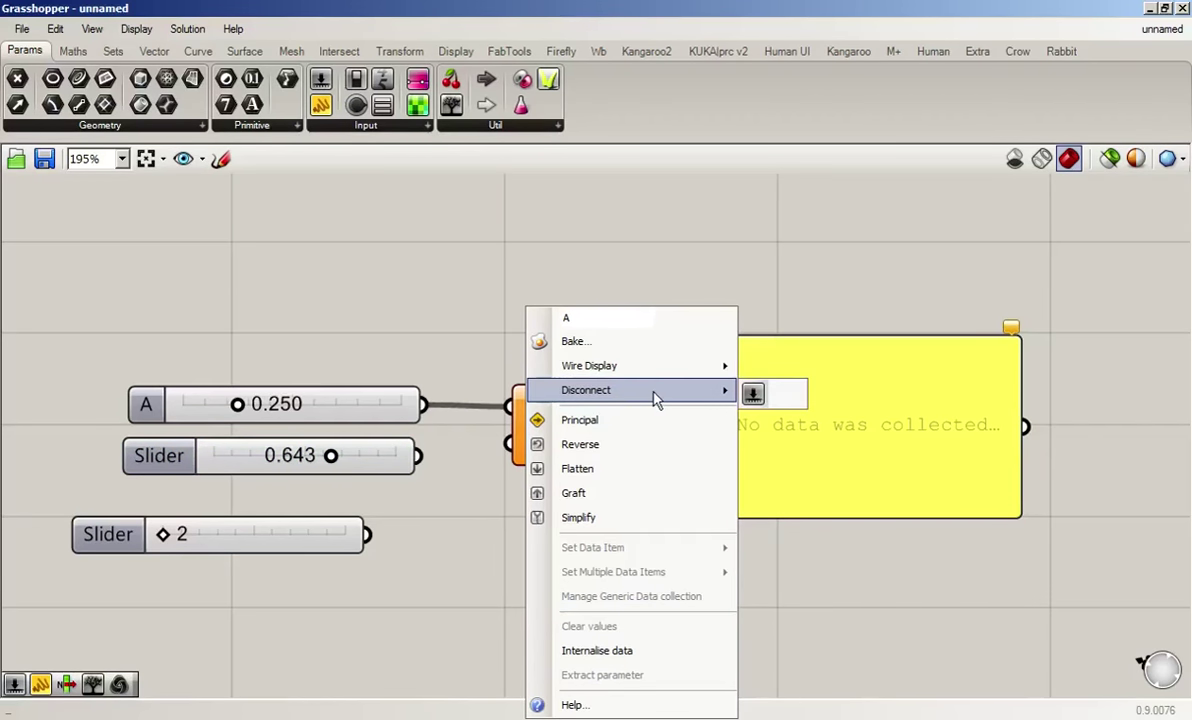
pyautogui.click(777, 398)
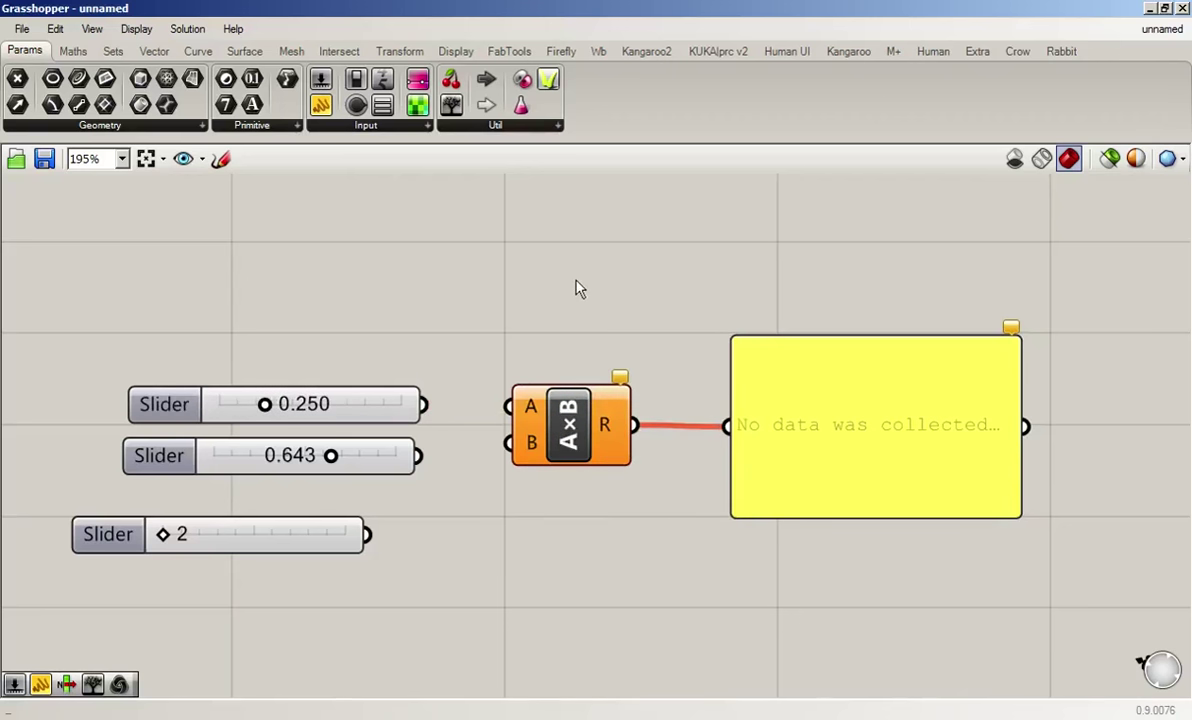
pyautogui.moveTo(423, 404); pyautogui.dragTo(508, 405)
pyautogui.moveTo(417, 455); pyautogui.dragTo(508, 443)
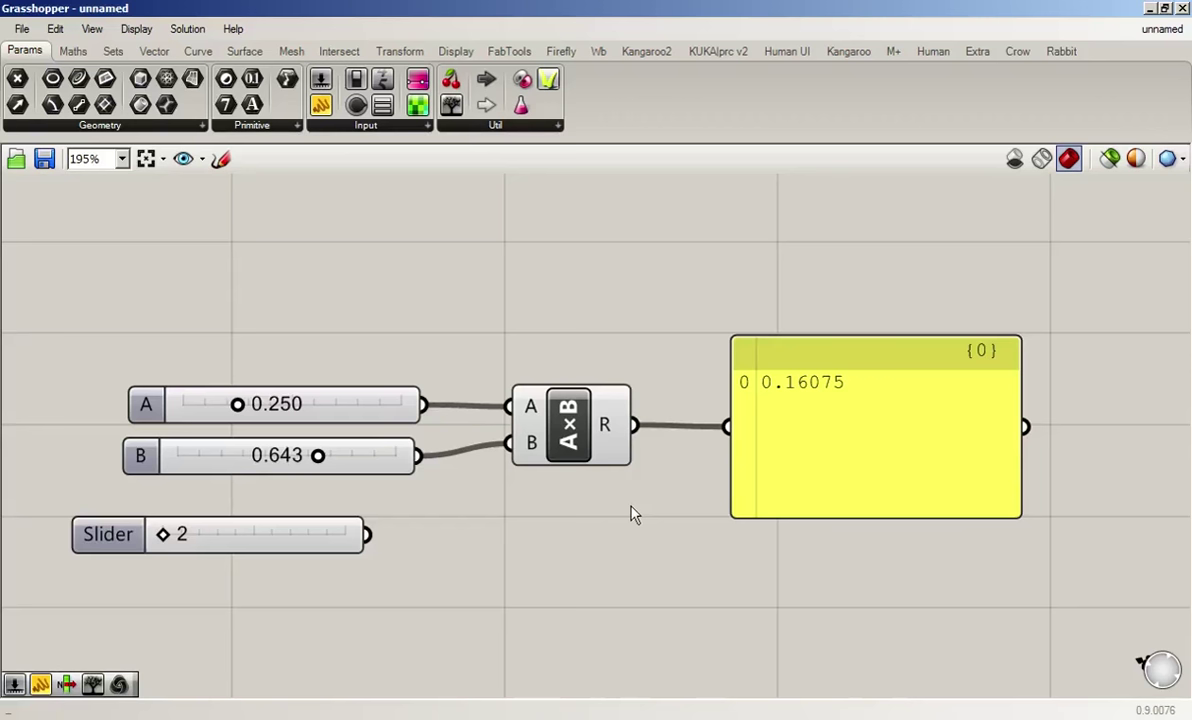
# - Duplicate the A×B component with its wires below it and move the integer slider up
pyautogui.click(556, 424)
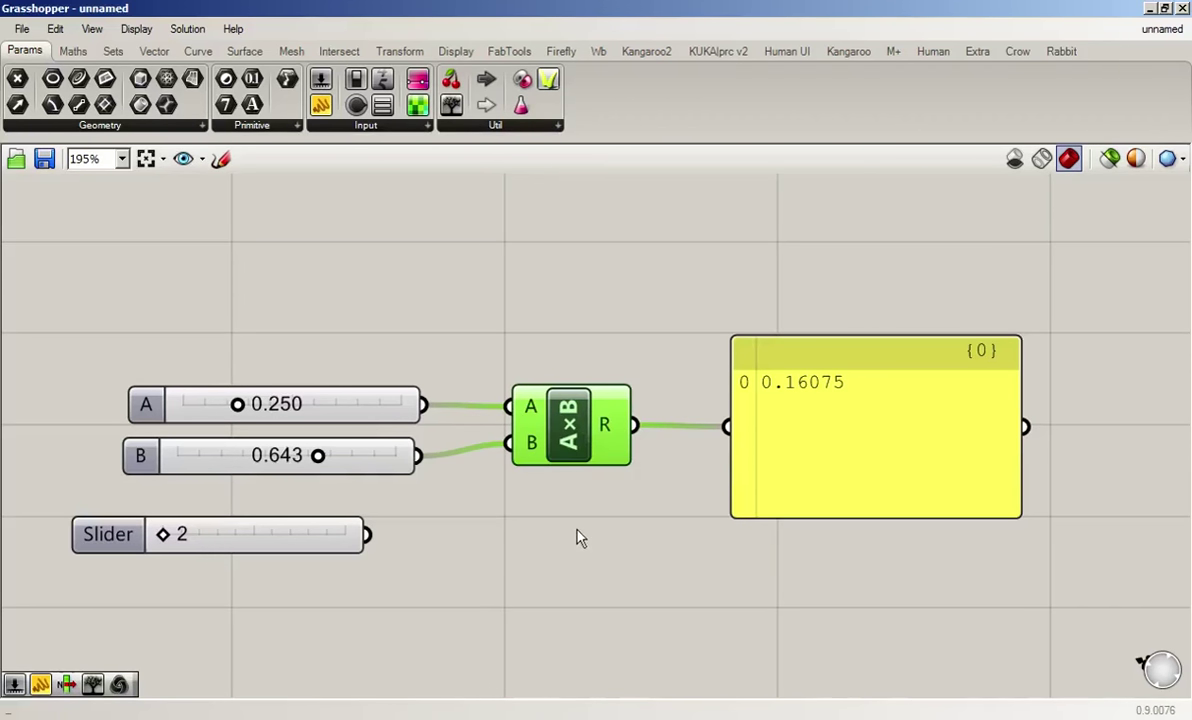
pyautogui.keyDown('alt'); pyautogui.moveTo(575, 430); pyautogui.dragTo(573, 547); pyautogui.keyUp('alt')
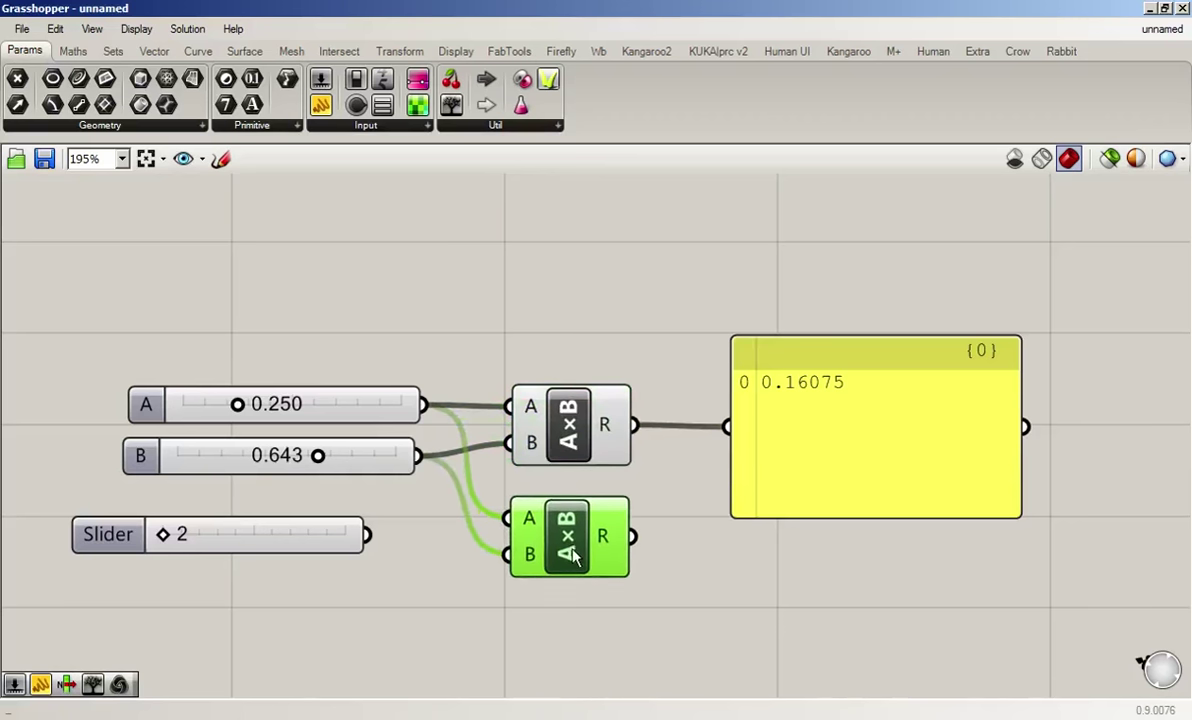
pyautogui.click(757, 605)
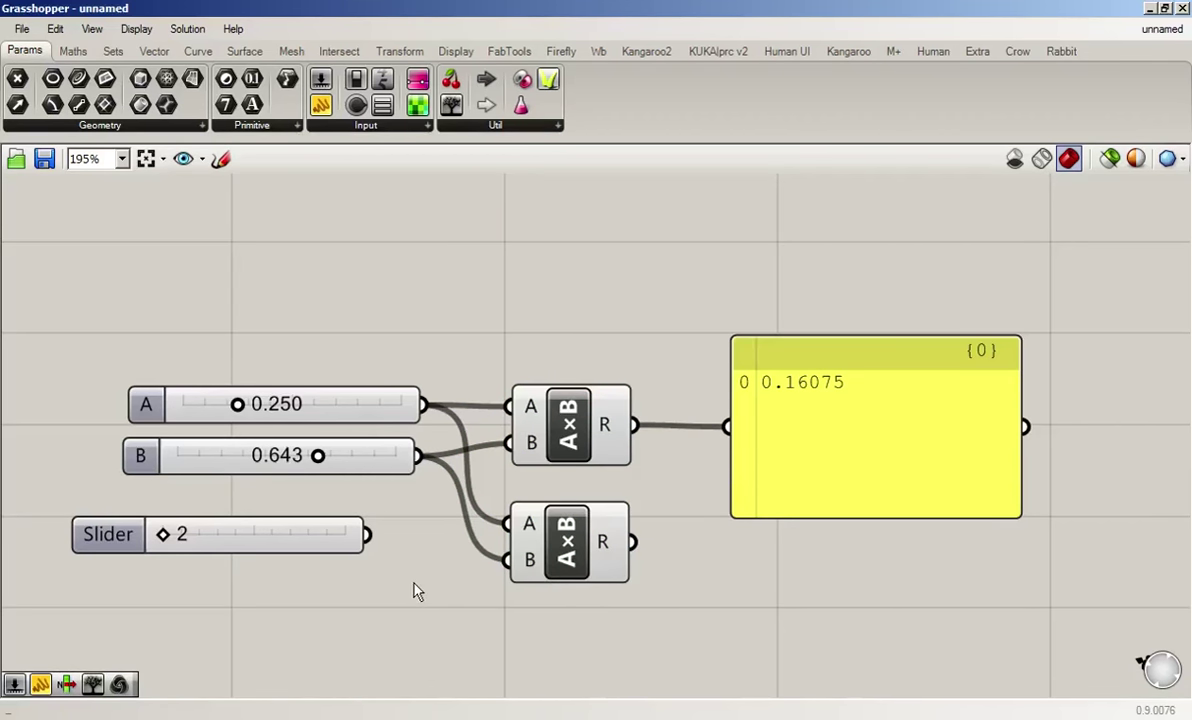
pyautogui.moveTo(300, 540); pyautogui.dragTo(353, 543)
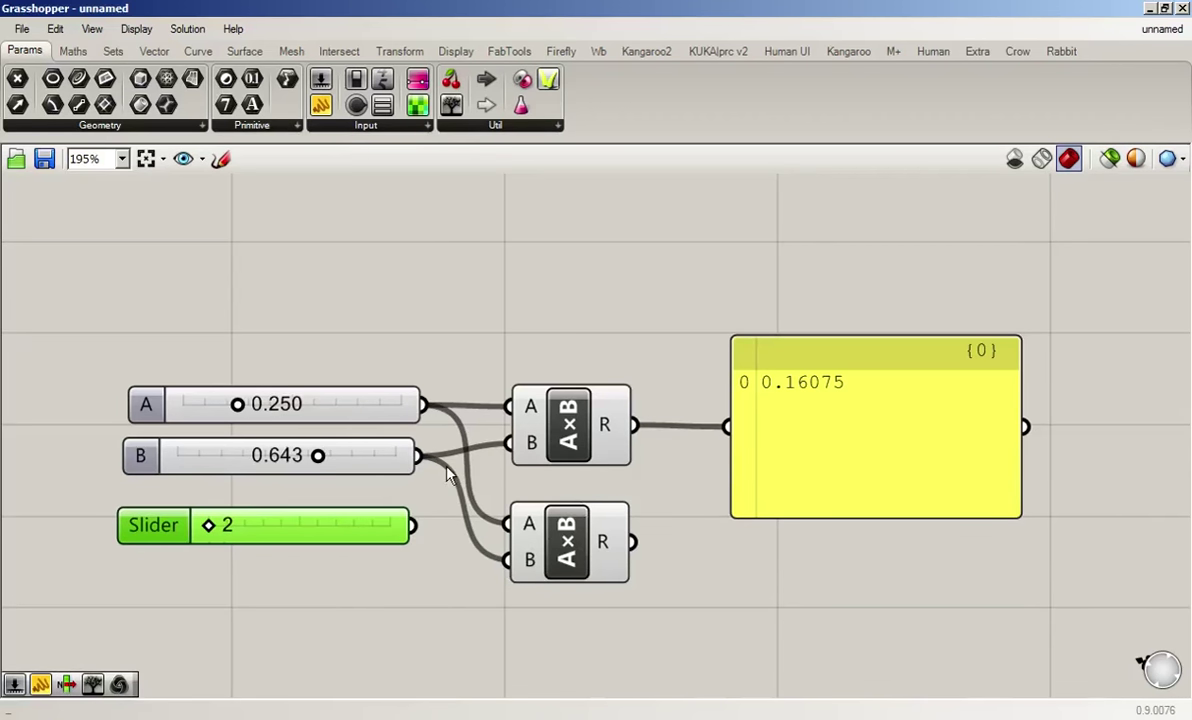
# - Wire the 0.643 slider and integer slider into the copy's A and B, and its R to the panel
pyautogui.moveTo(418, 456); pyautogui.dragTo(516, 530)
pyautogui.moveTo(412, 526); pyautogui.dragTo(507, 559)
pyautogui.click(705, 621)
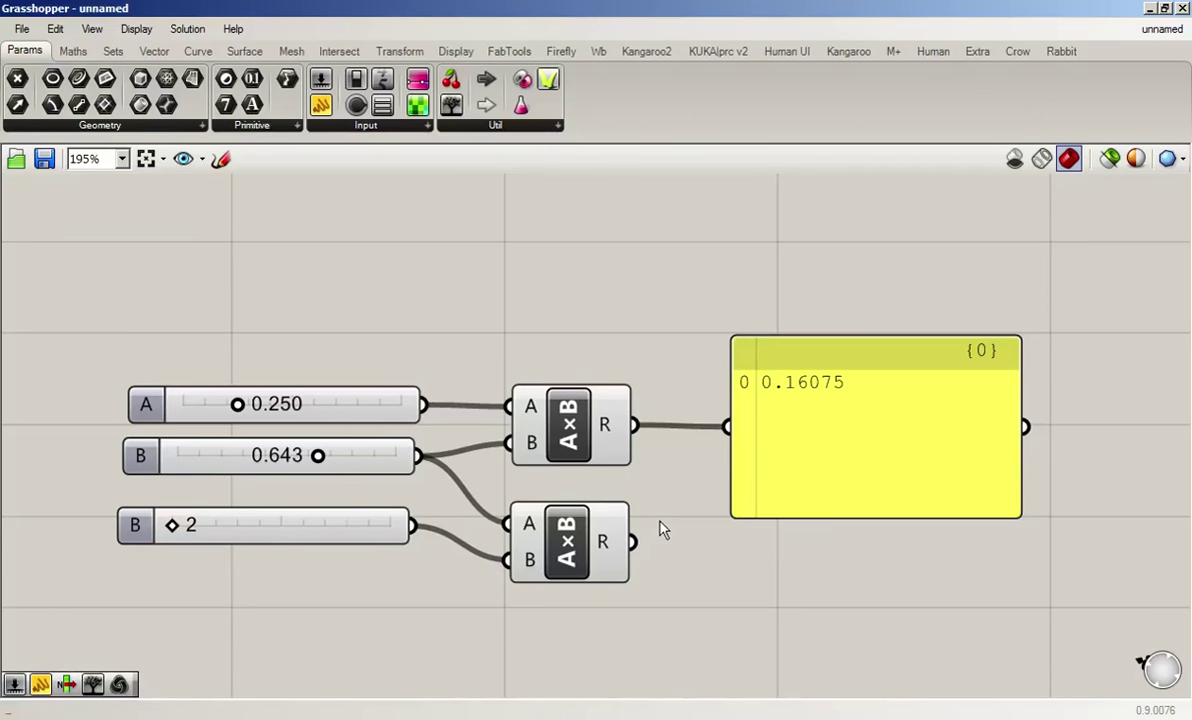
pyautogui.moveTo(633, 541); pyautogui.dragTo(727, 427)
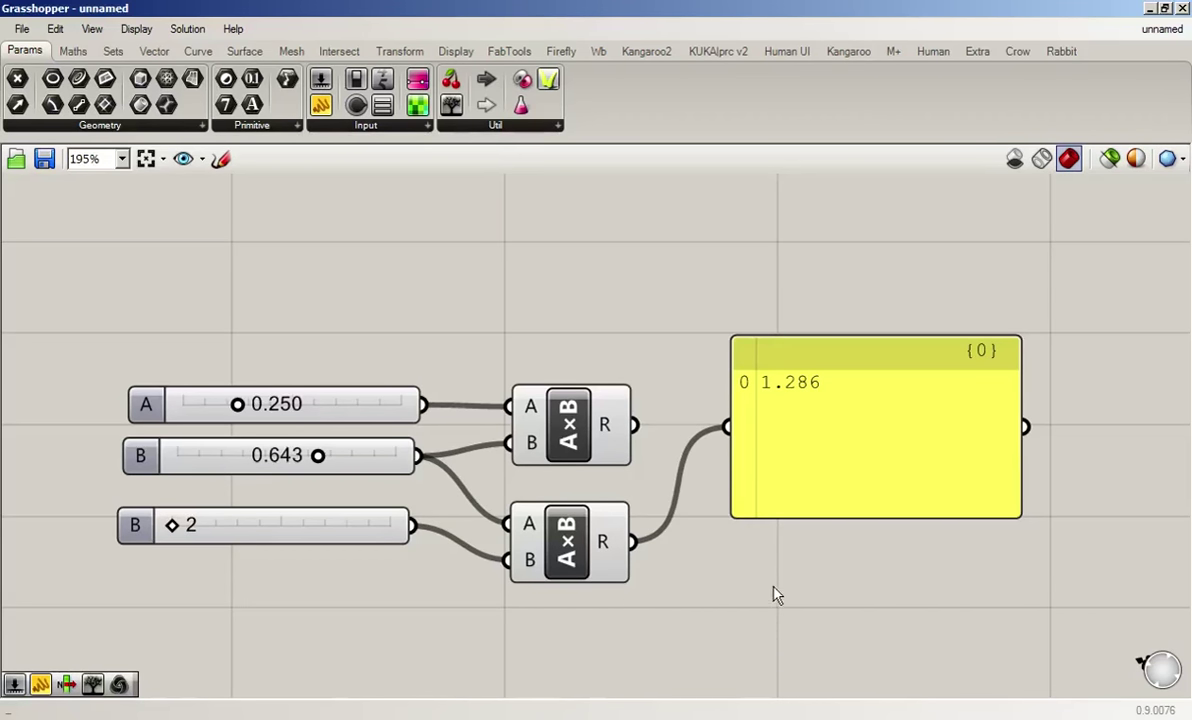
# - Connect both the upper and lower multiplication results to the panel
pyautogui.moveTo(634, 425); pyautogui.dragTo(727, 427)
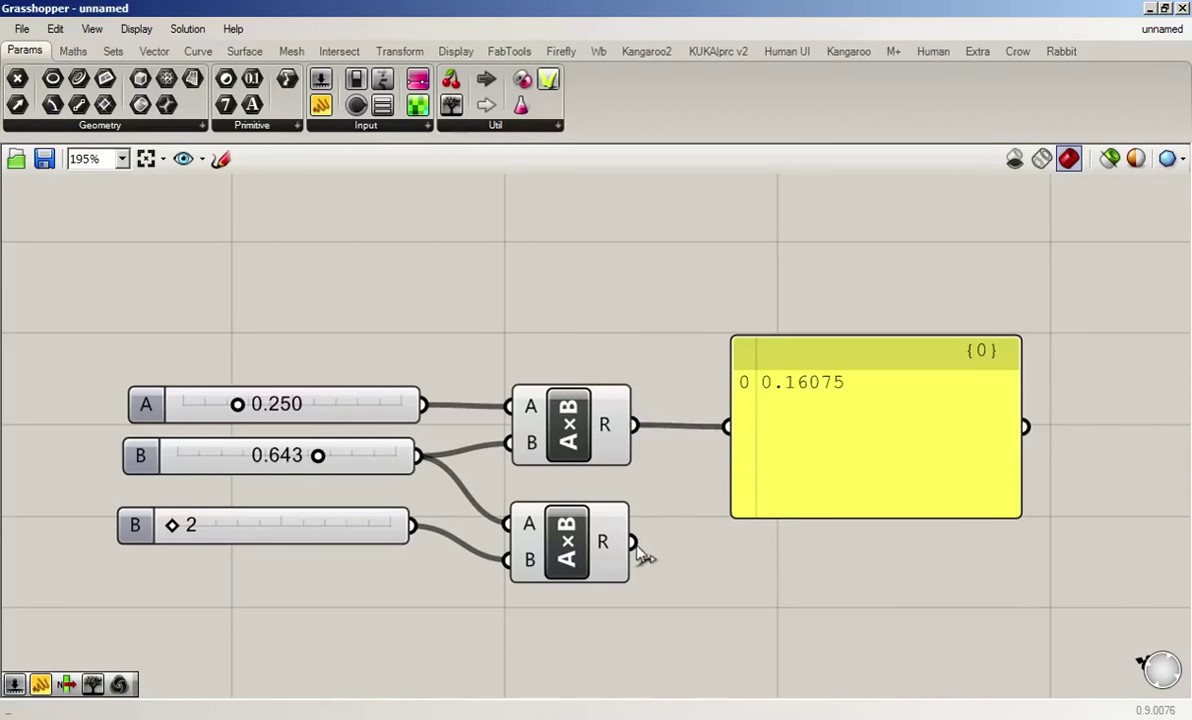
pyautogui.moveTo(636, 546); pyautogui.dragTo(700, 485)
pyautogui.keyDown('shift'); pyautogui.moveTo(634, 542); pyautogui.dragTo(734, 436); pyautogui.keyUp('shift')
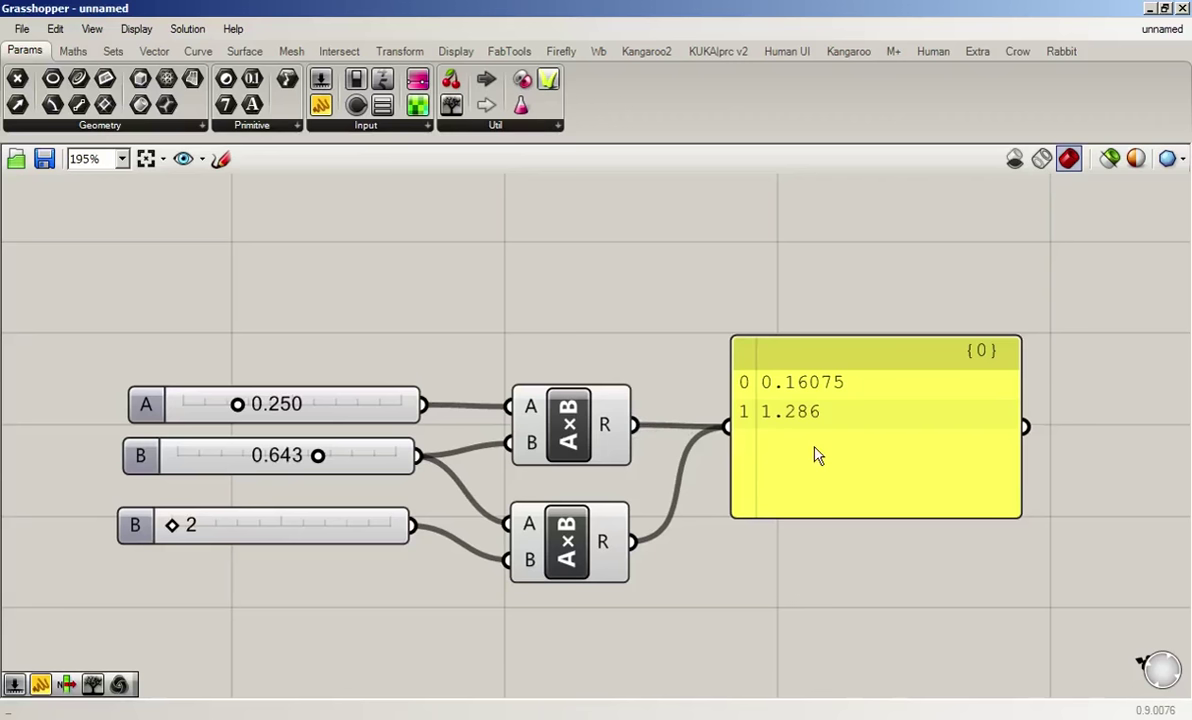
# - Move the panel down and right, then window-select every component on the canvas
pyautogui.moveTo(846, 356); pyautogui.dragTo(868, 400)
pyautogui.click(745, 317)
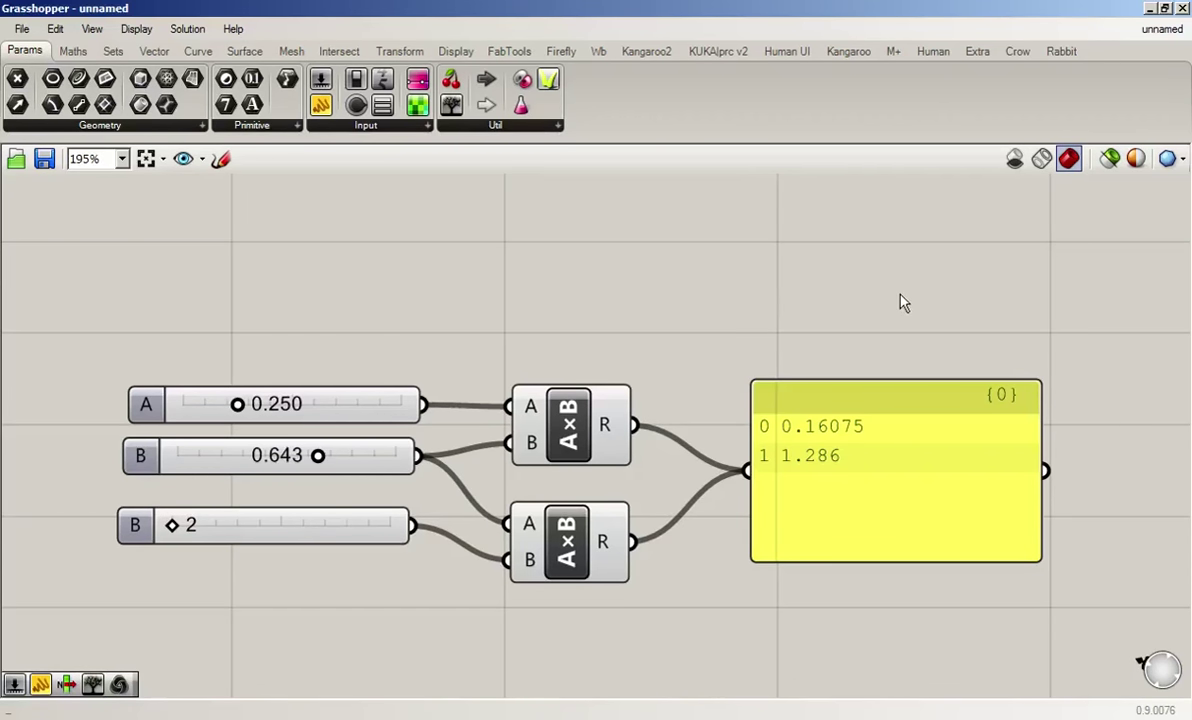
pyautogui.moveTo(900, 302); pyautogui.dragTo(261, 643)
# - Delete all selected components and show Rhino's viewport beside Grasshopper
pyautogui.press('Delete')
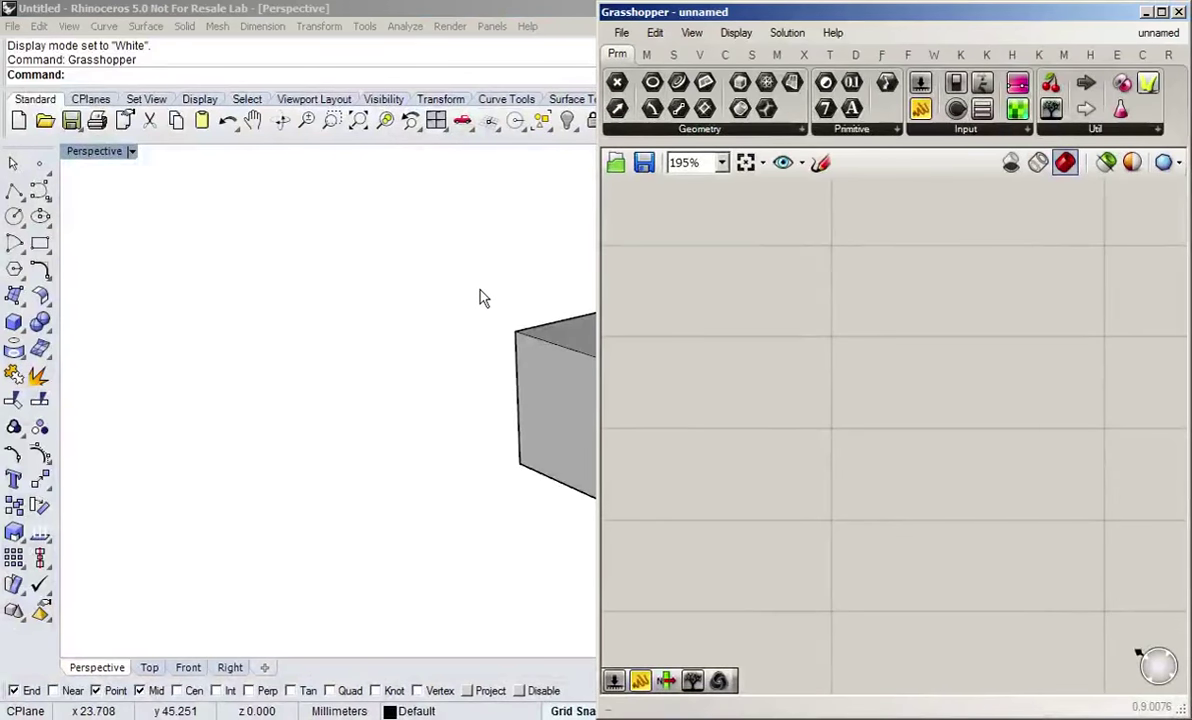
pyautogui.click(482, 296)
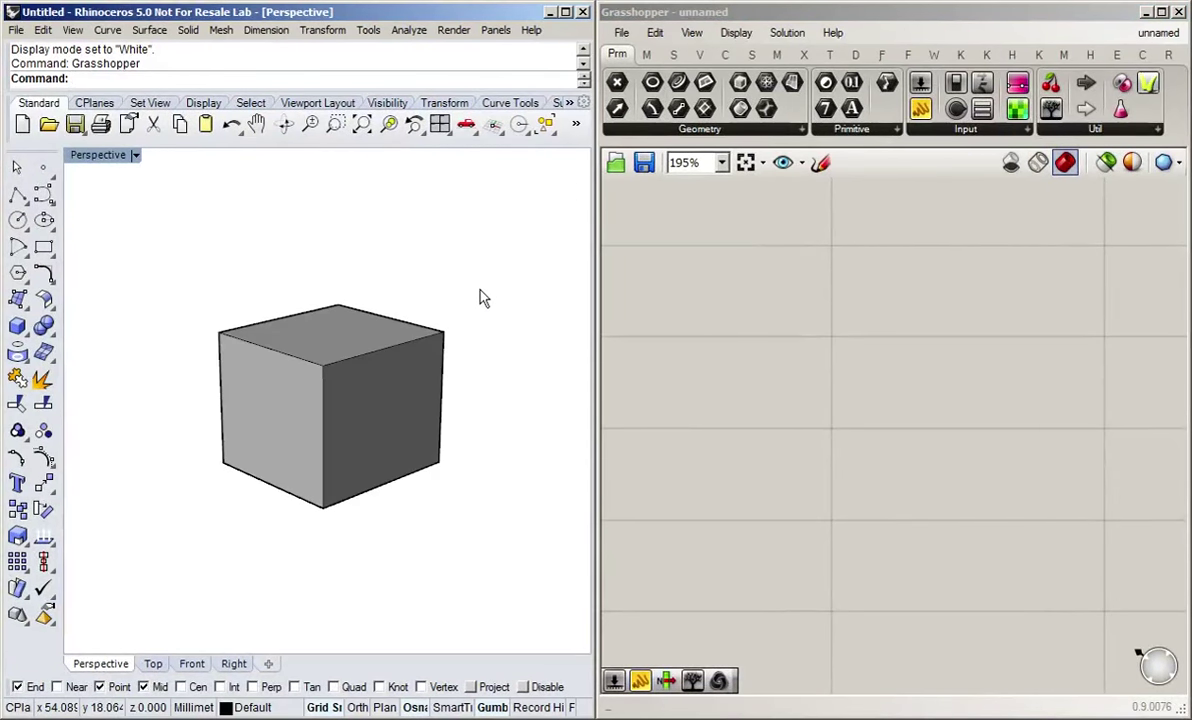
pyautogui.click(700, 330)
# - Select and then deselect the cube in Rhino's viewport
pyautogui.moveTo(440, 258); pyautogui.dragTo(240, 400)
pyautogui.click(448, 548)
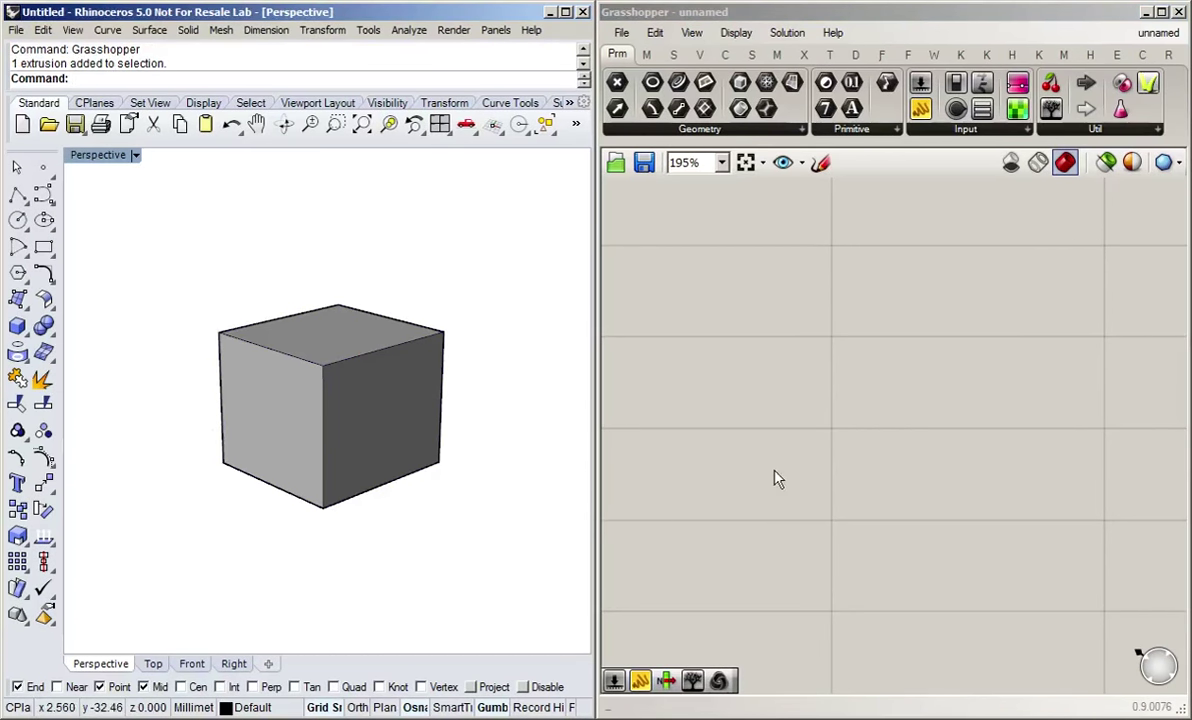
pyautogui.click(787, 251)
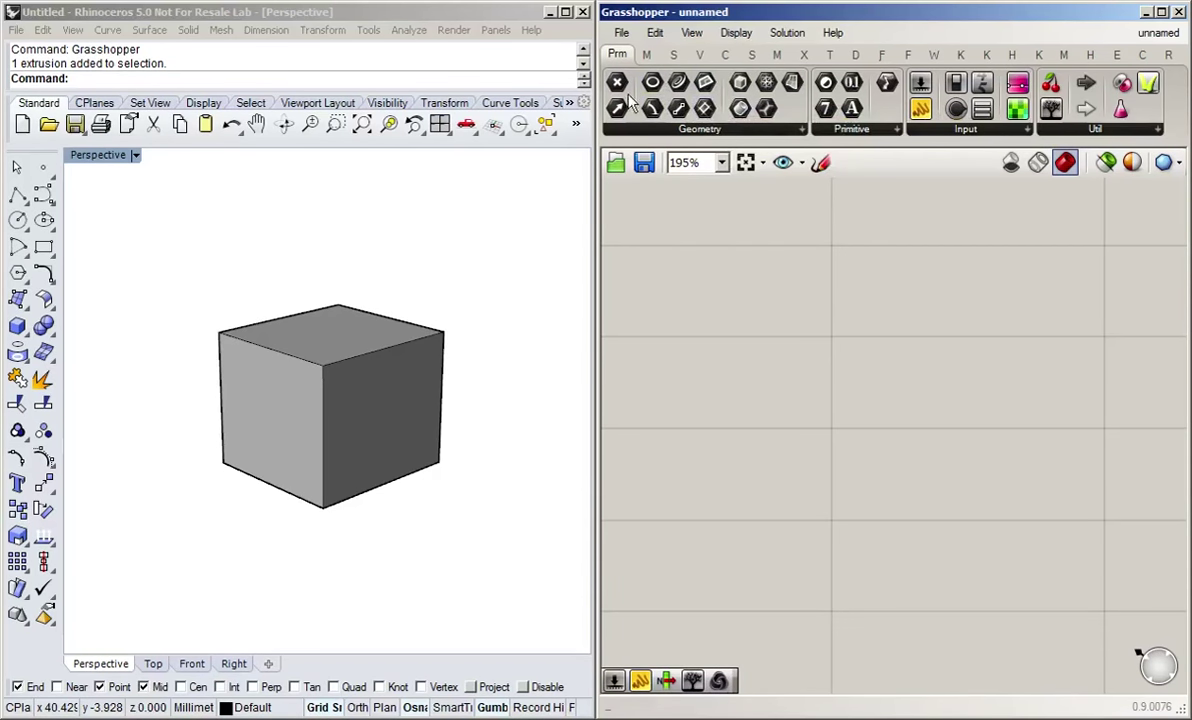
# - Search 'geom' and place a Box parameter on the canvas
pyautogui.doubleClick(792, 334)
pyautogui.write('geom')
pyautogui.moveTo(740, 84); pyautogui.dragTo(806, 393)
pyautogui.click(926, 423)
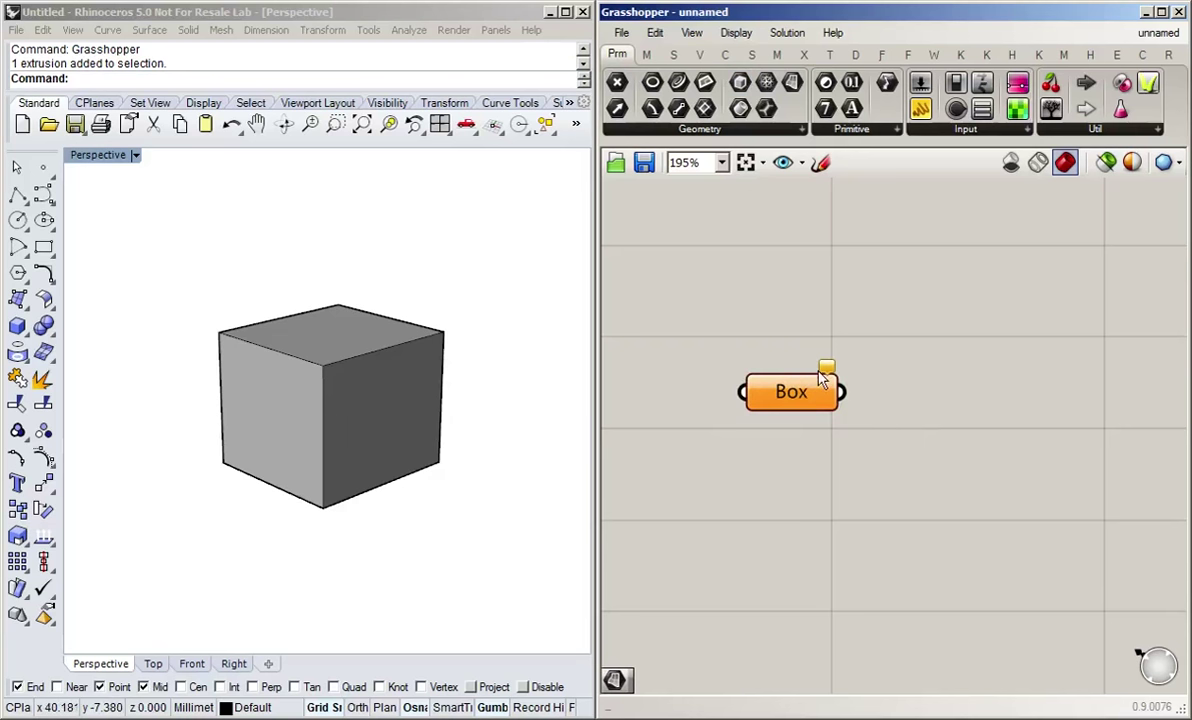
pyautogui.moveTo(827, 373)
# - Select the cube and choose Set one Box on the parameter, retrying after cancelling the box command
pyautogui.click(277, 455)
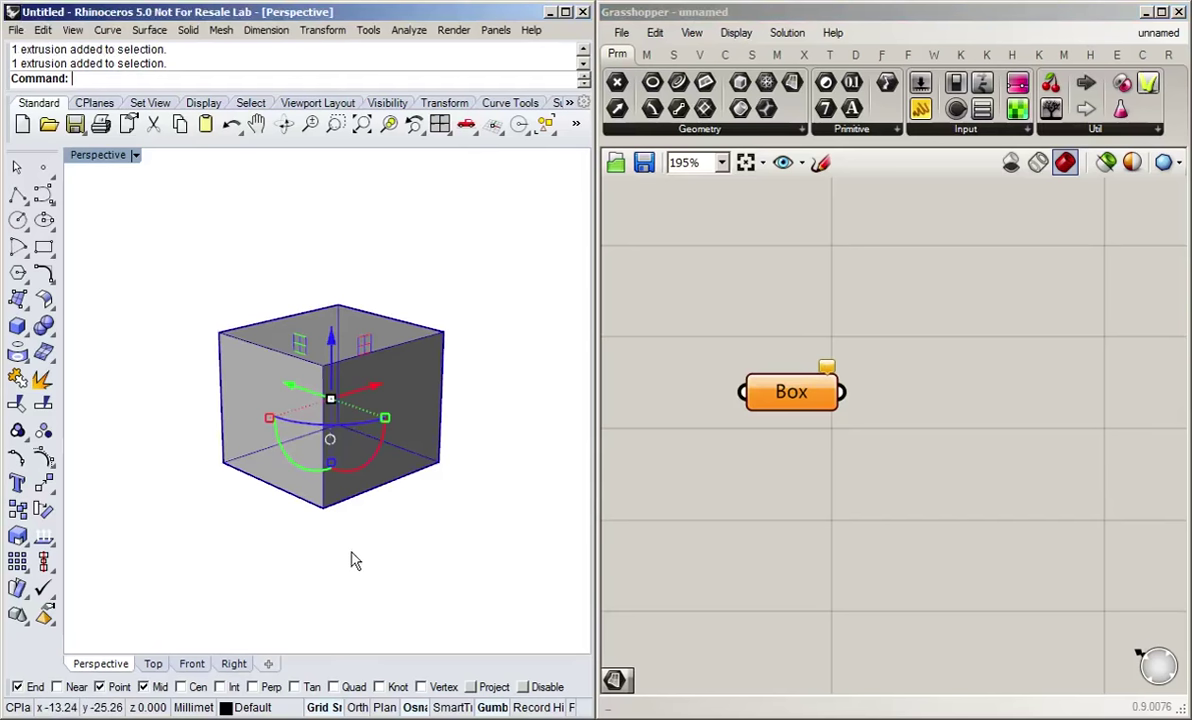
pyautogui.rightClick(791, 393)
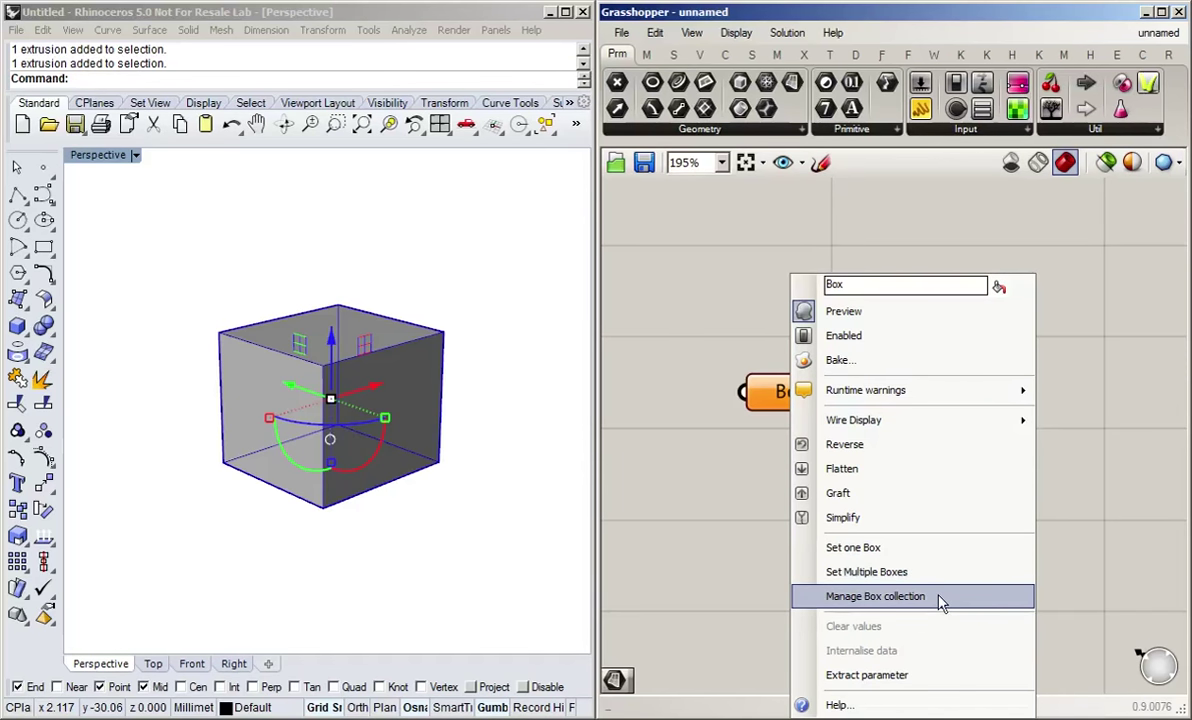
pyautogui.click(930, 550)
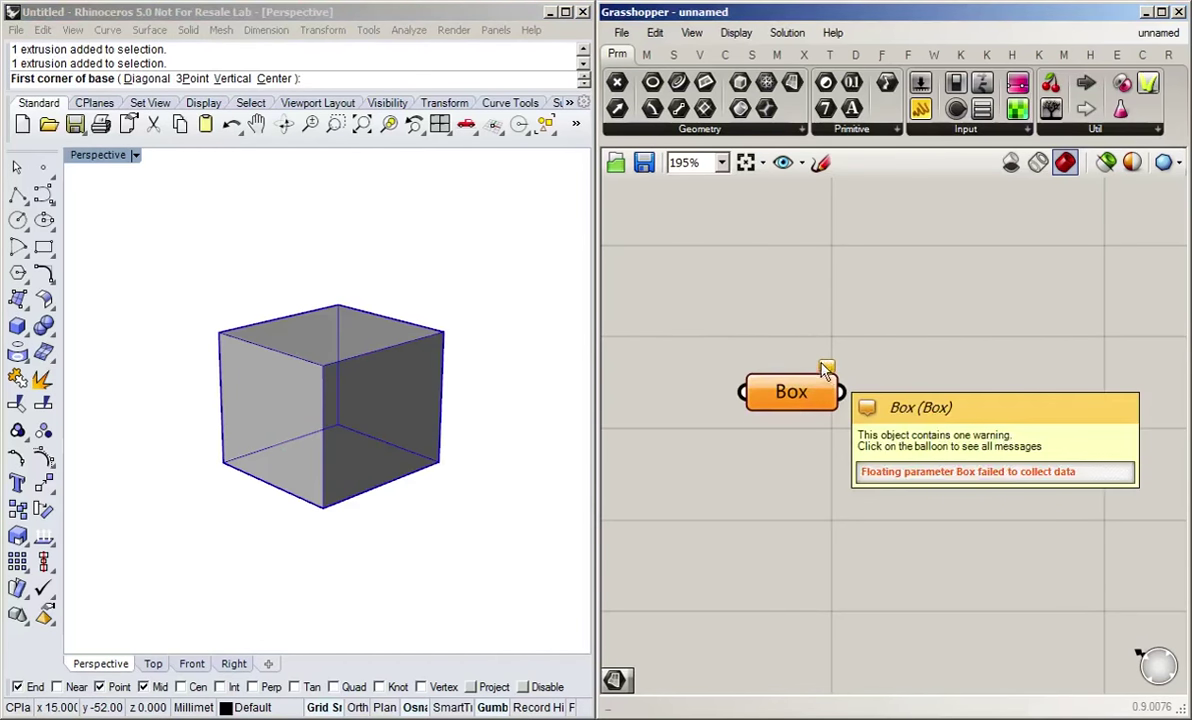
pyautogui.click(361, 381)
pyautogui.press('Escape')
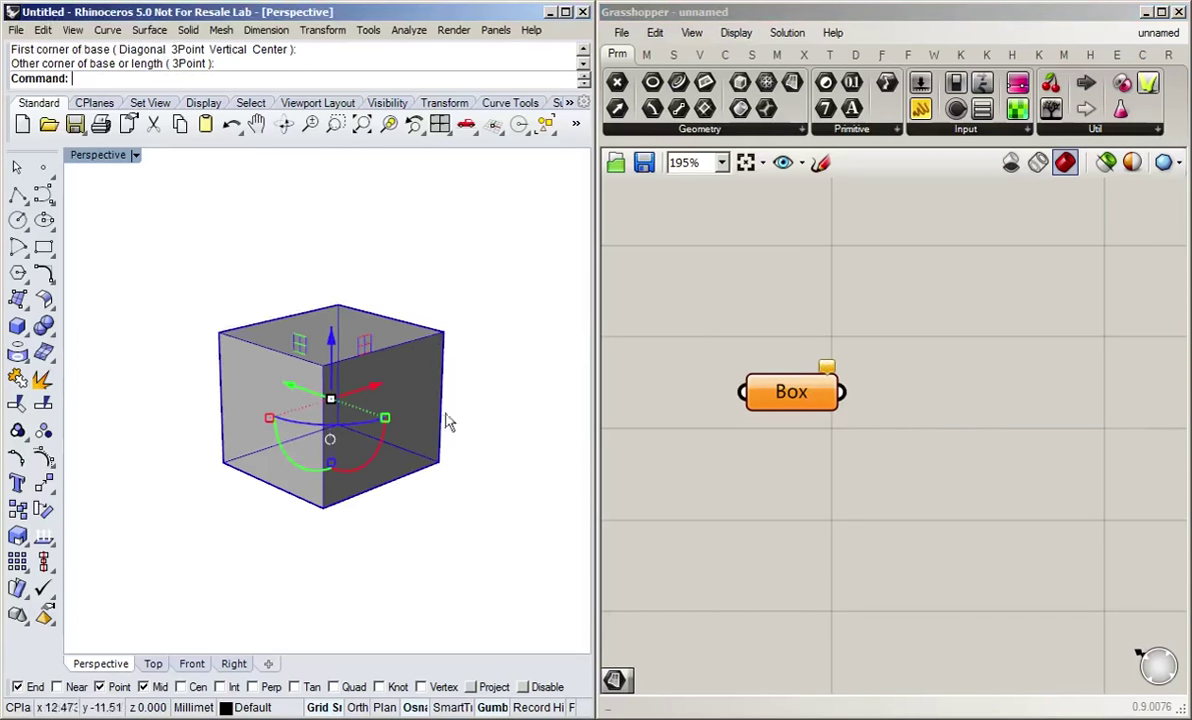
pyautogui.click(307, 455)
pyautogui.rightClick(796, 392)
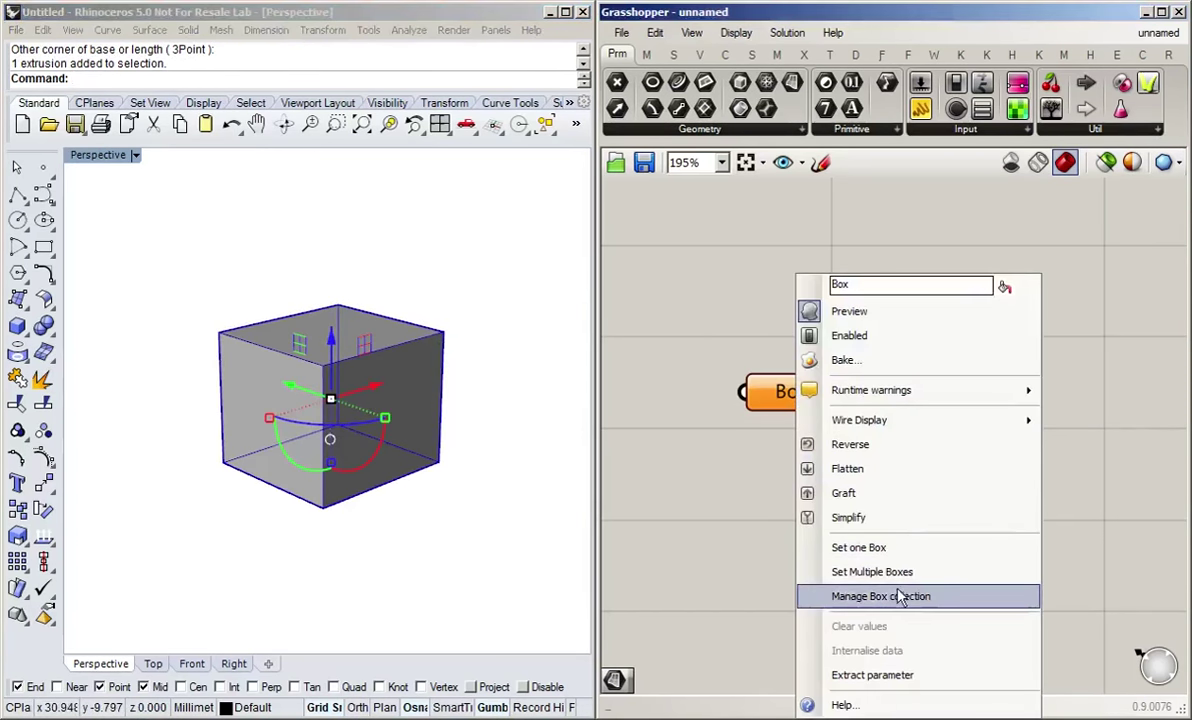
pyautogui.click(903, 551)
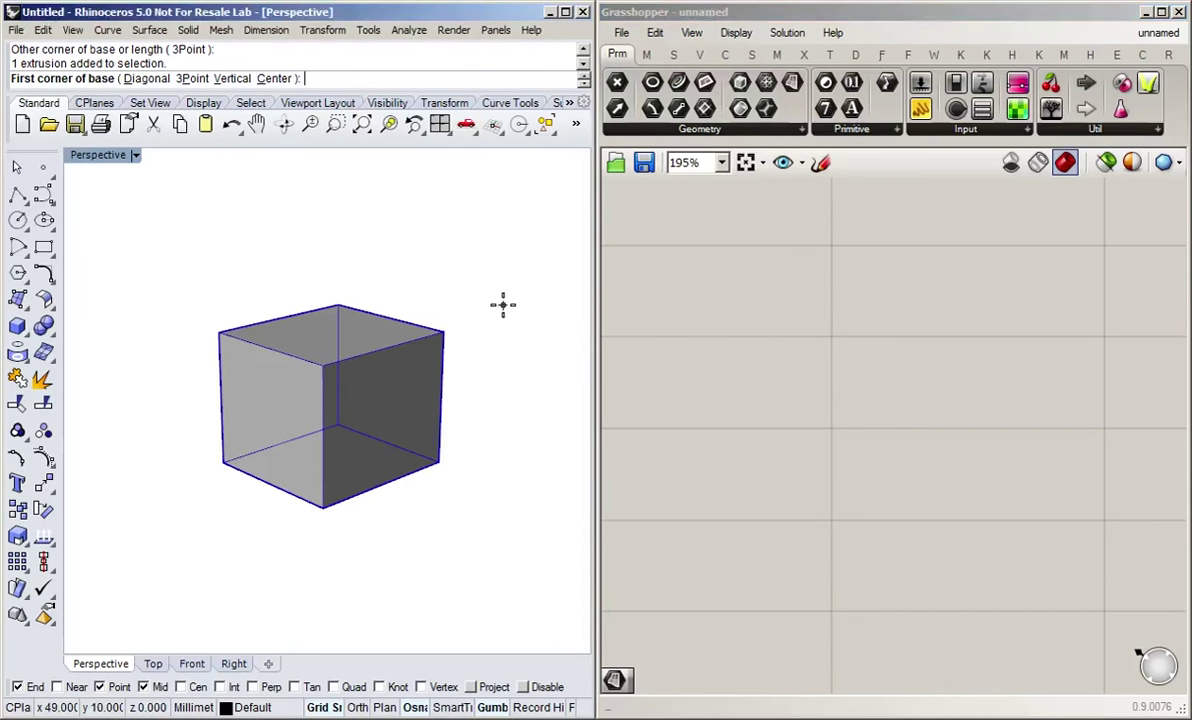
# - Cancel the box command and place a Geometry parameter via the 'geom' search
pyautogui.press('Escape')
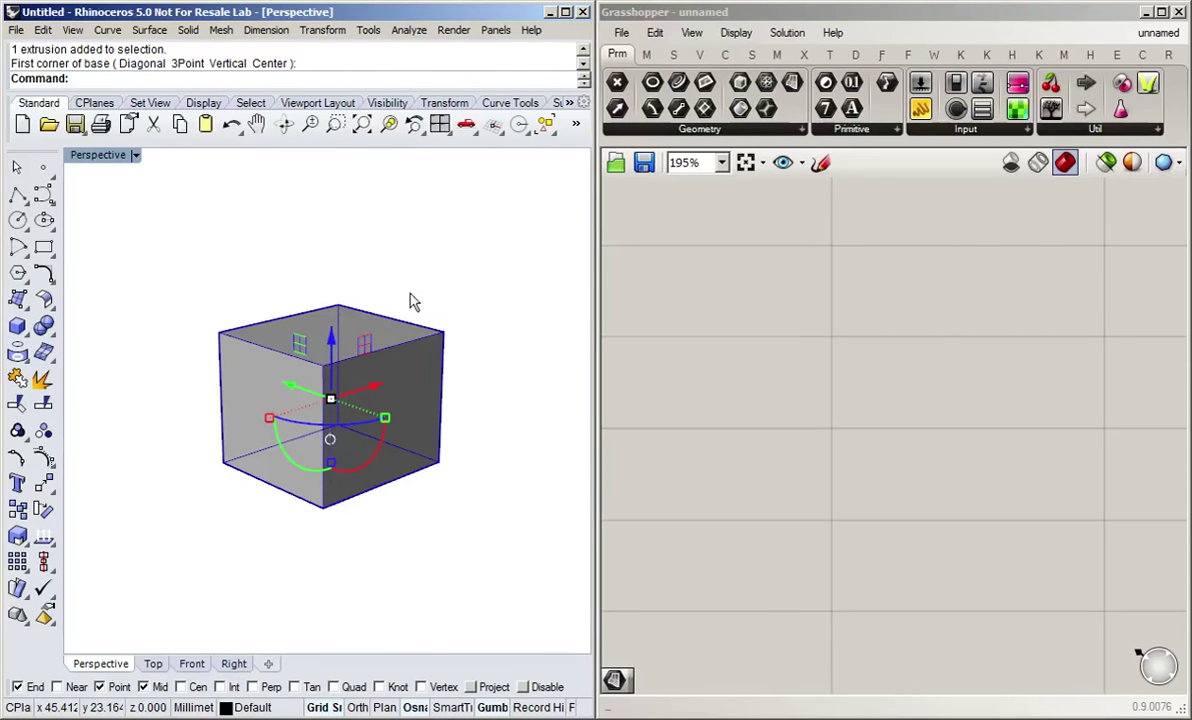
pyautogui.click(809, 372)
pyautogui.doubleClick(809, 372)
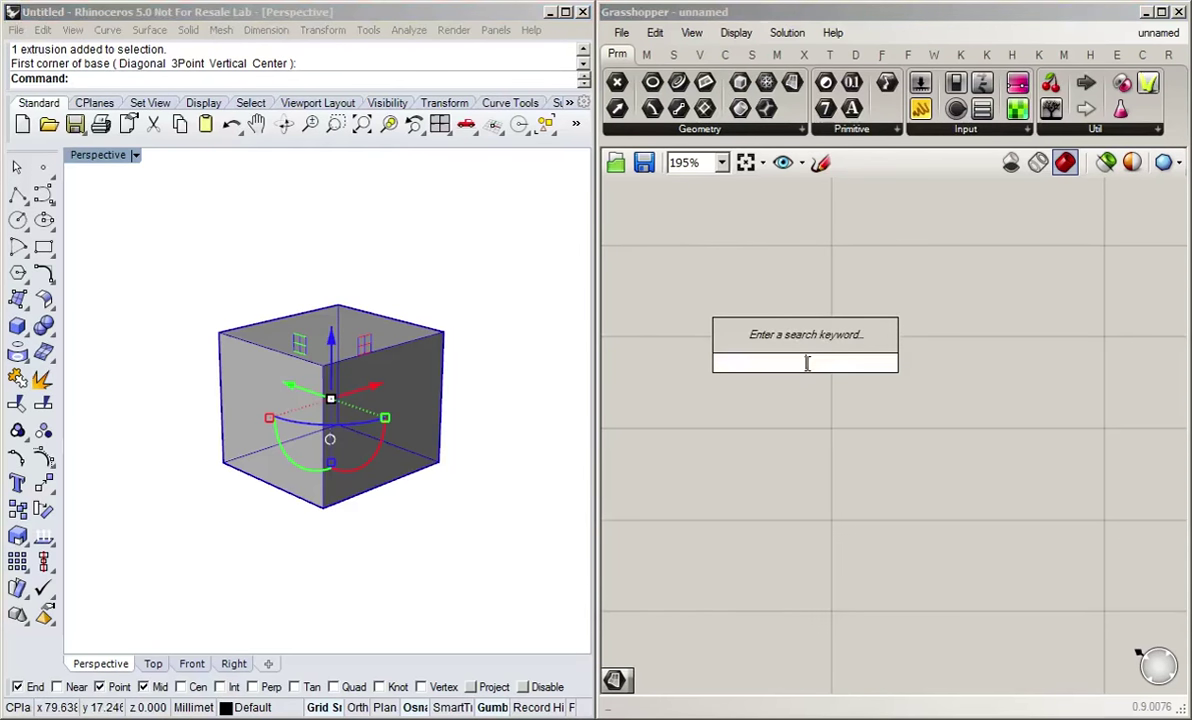
pyautogui.write('geom')
pyautogui.press('Return')
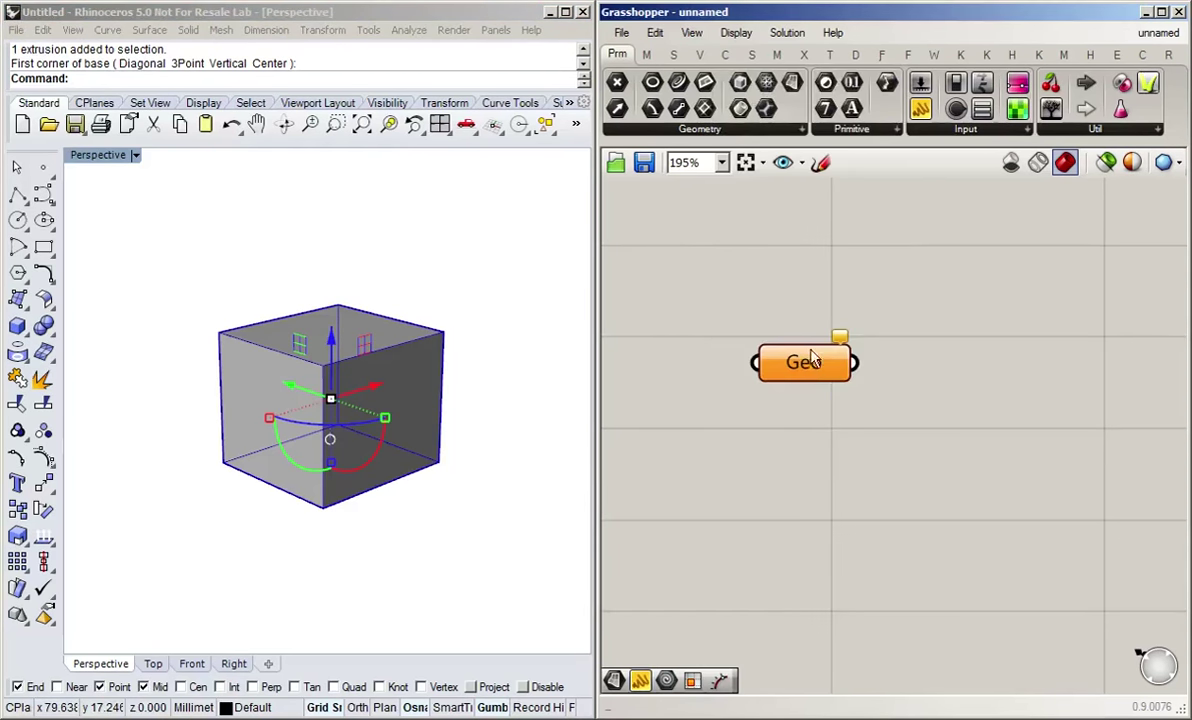
pyautogui.moveTo(810, 372); pyautogui.dragTo(831, 358)
pyautogui.click(843, 307)
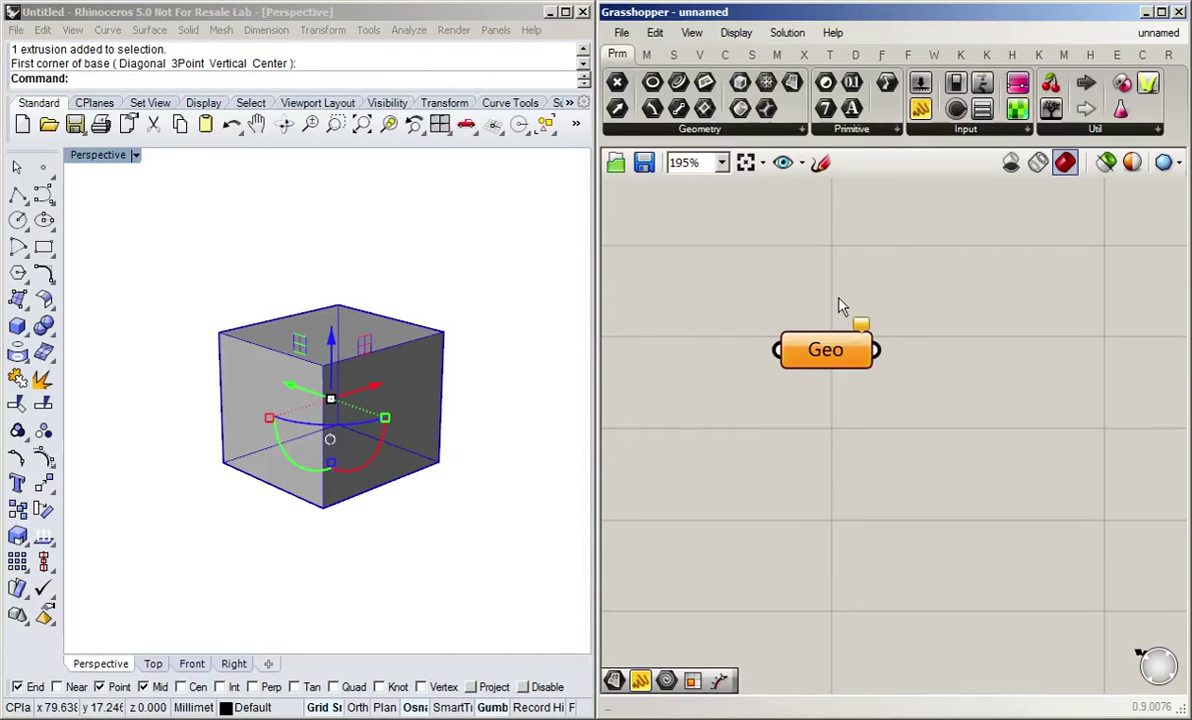
# - Reference the selected Rhino cube in the Geo parameter and reposition it
pyautogui.click(345, 378)
pyautogui.rightClick(826, 350)
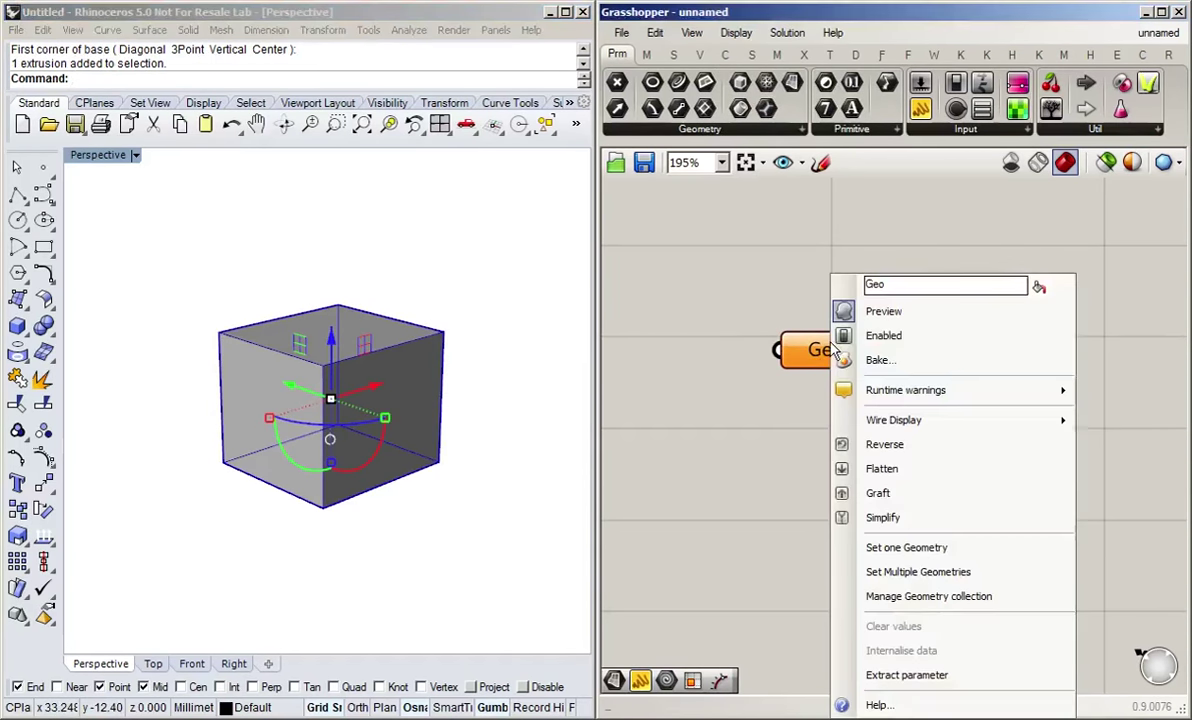
pyautogui.click(906, 547)
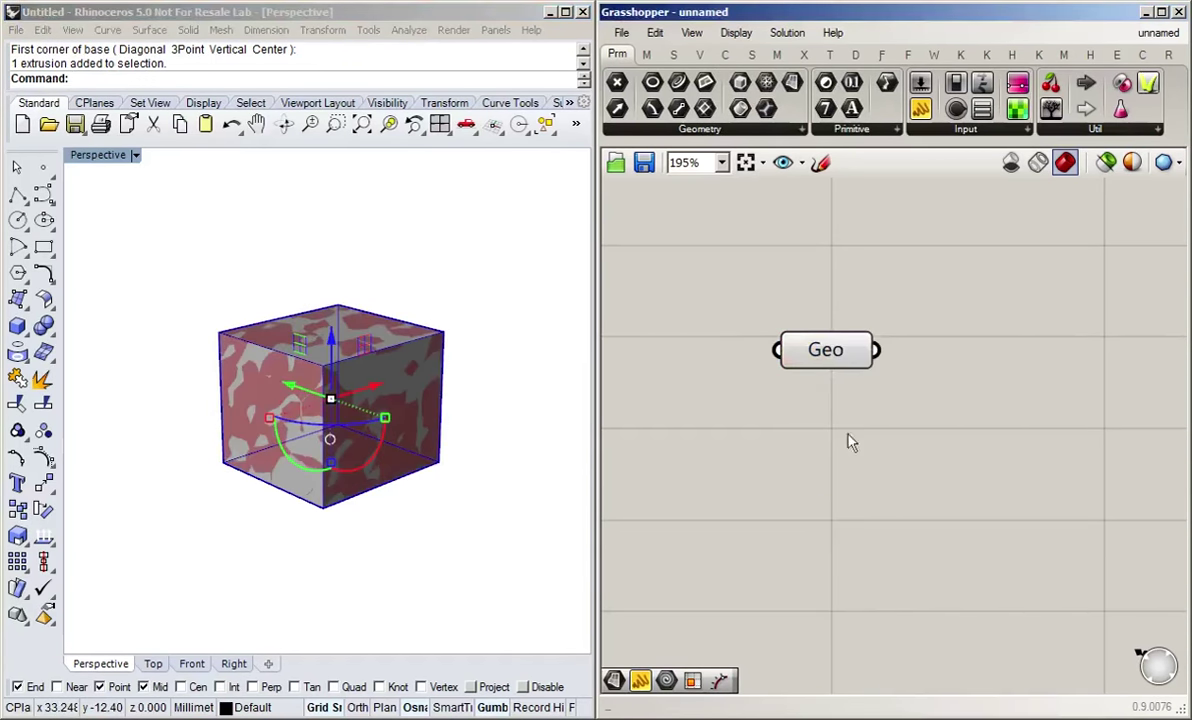
pyautogui.moveTo(826, 350); pyautogui.dragTo(777, 403)
pyautogui.click(713, 296)
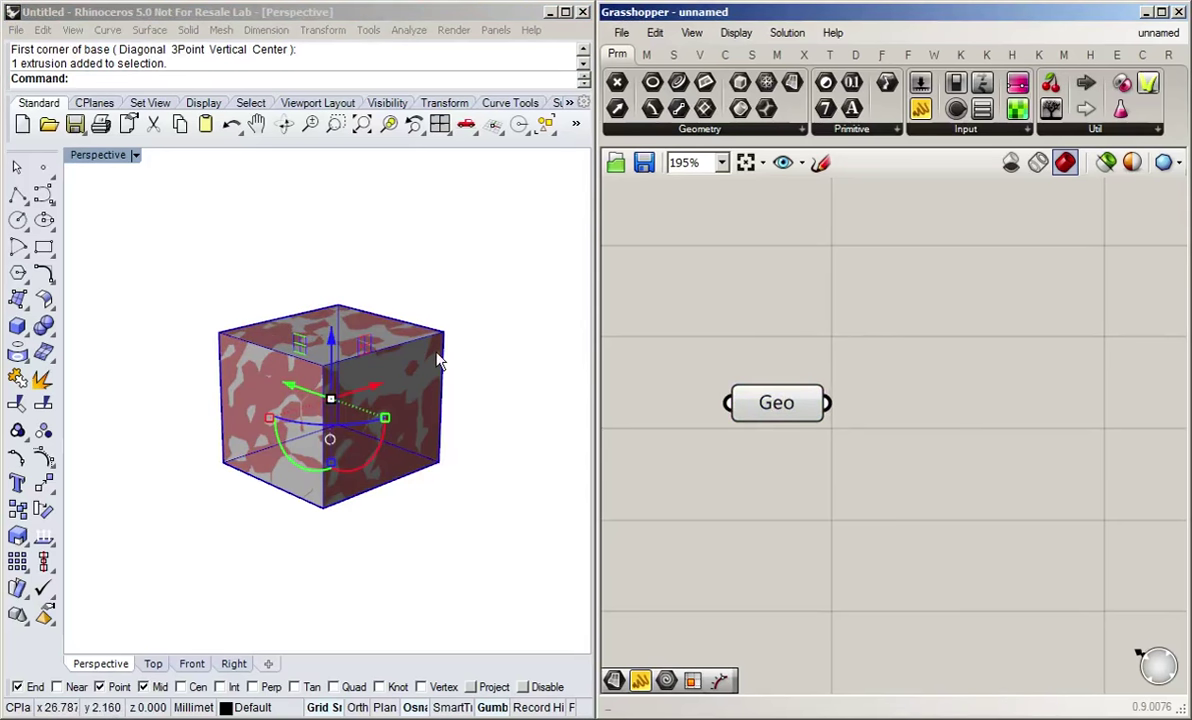
pyautogui.click(522, 358)
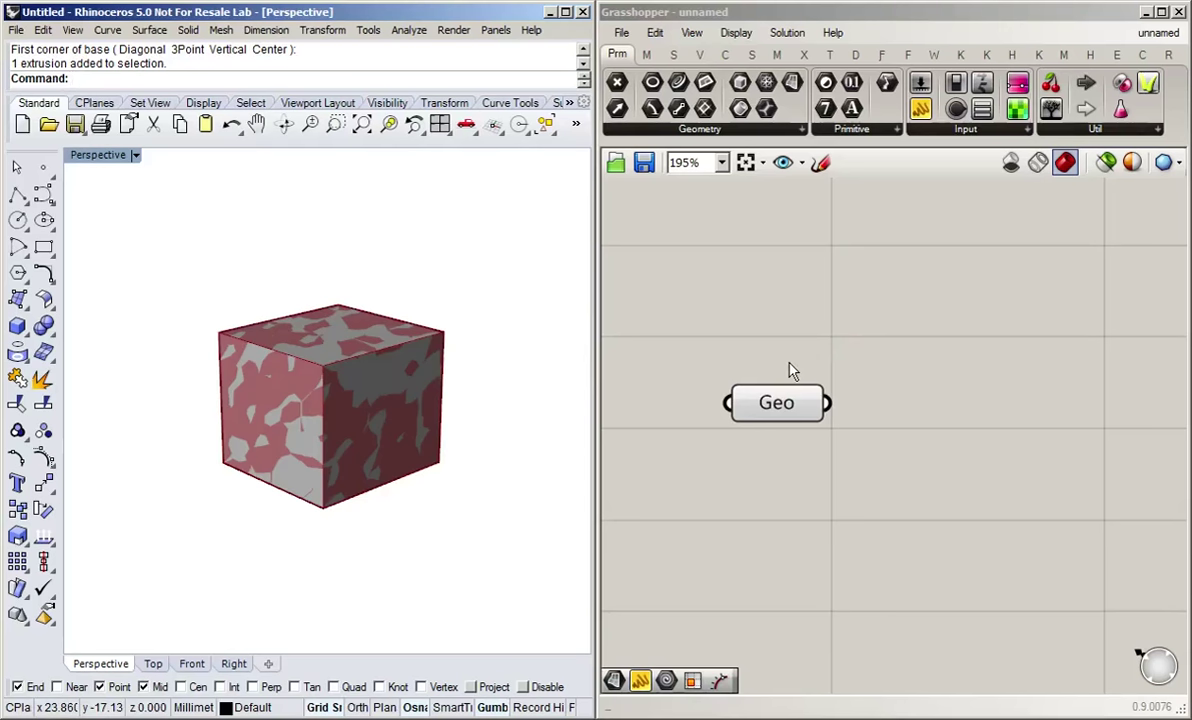
# - Select the Geo parameter to highlight its referenced box, then deselect it
pyautogui.click(796, 336)
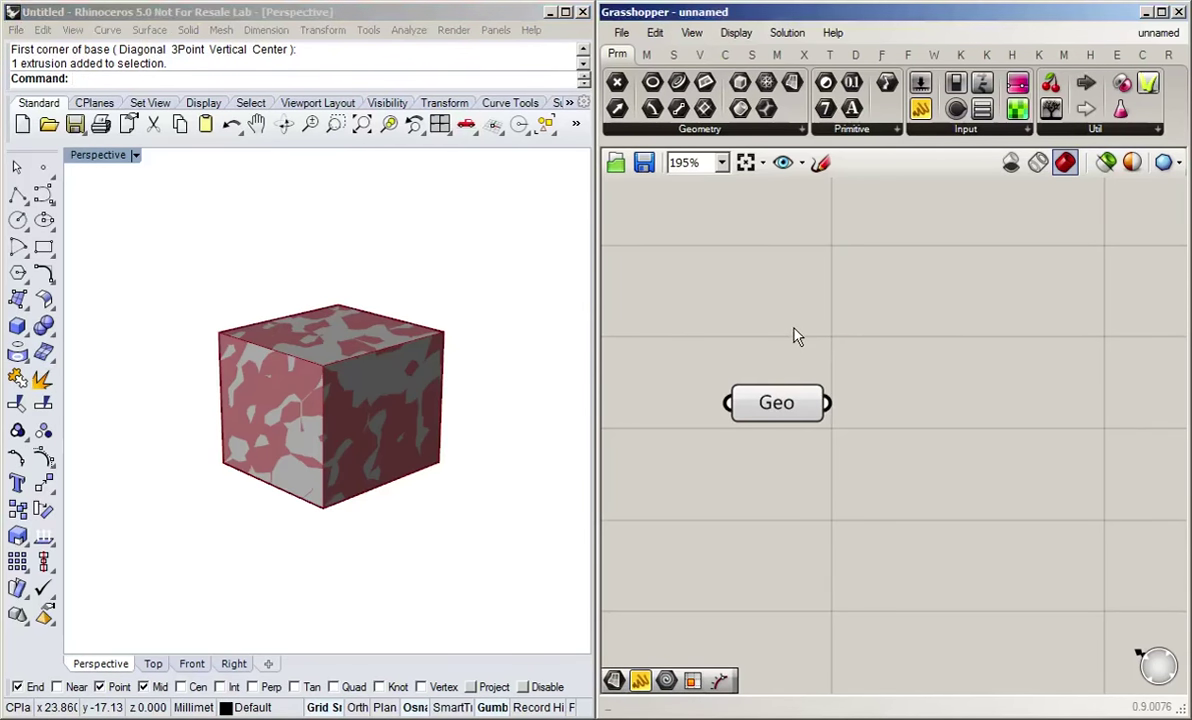
pyautogui.click(787, 408)
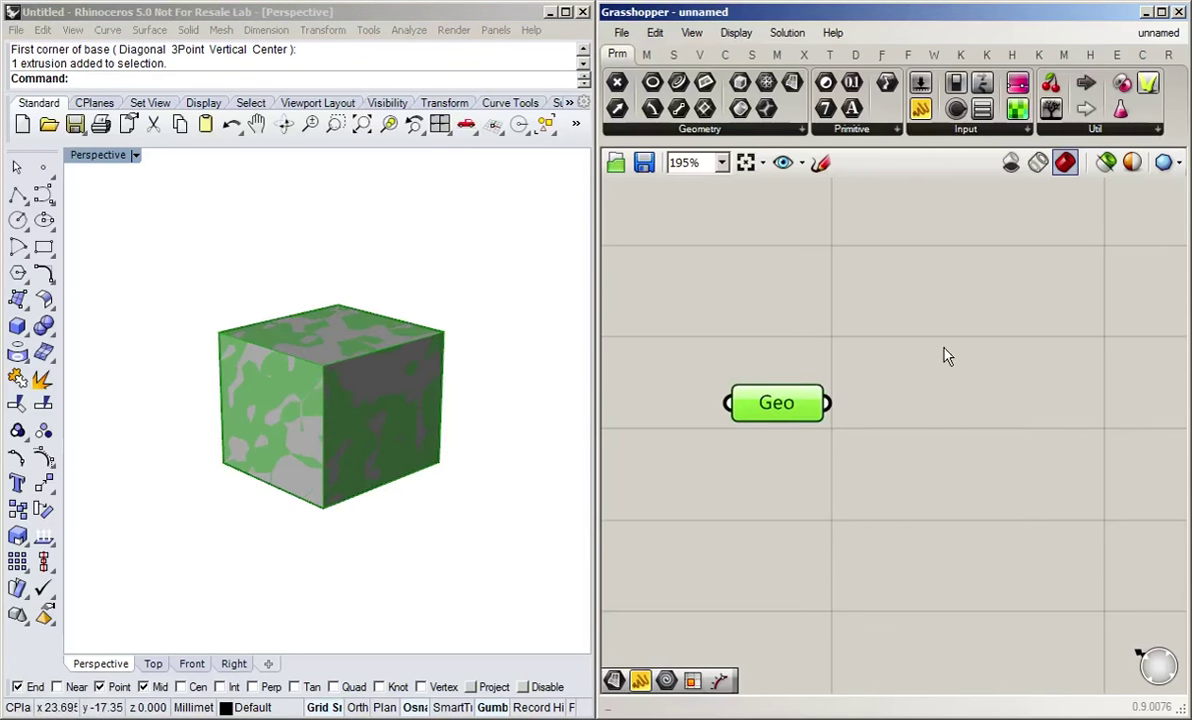
pyautogui.click(897, 345)
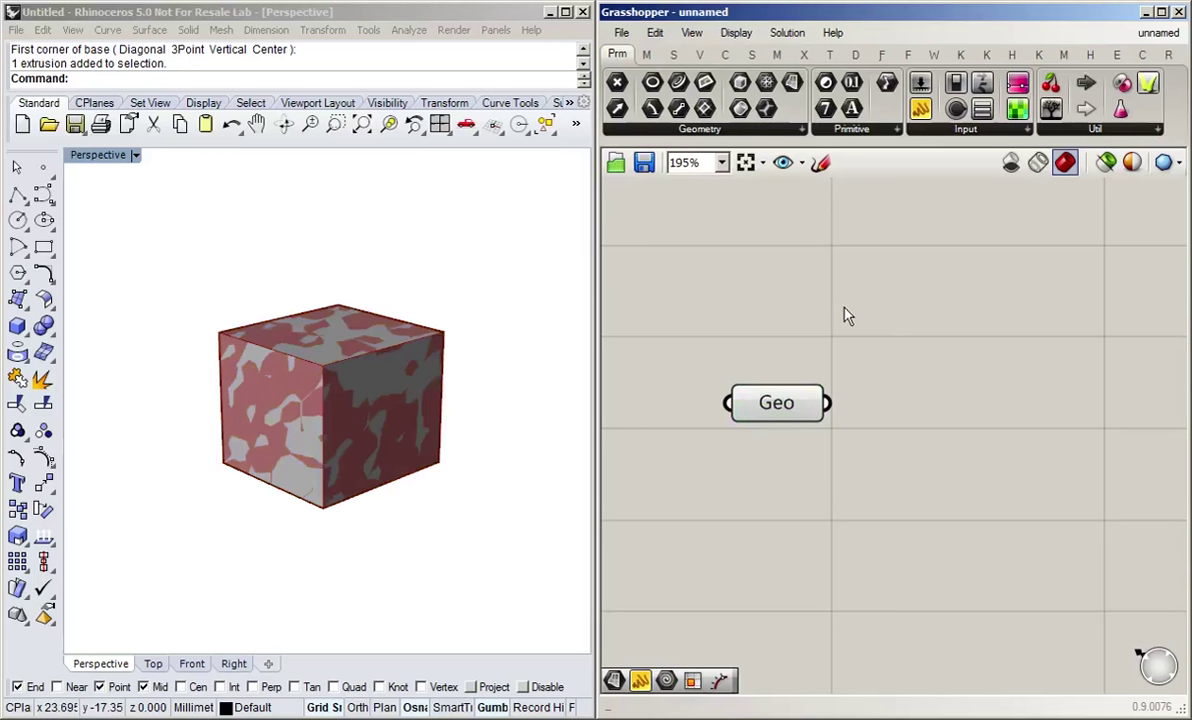
# - Place a Move component from the Transform tab and wire Geo into its G input
pyautogui.click(830, 54)
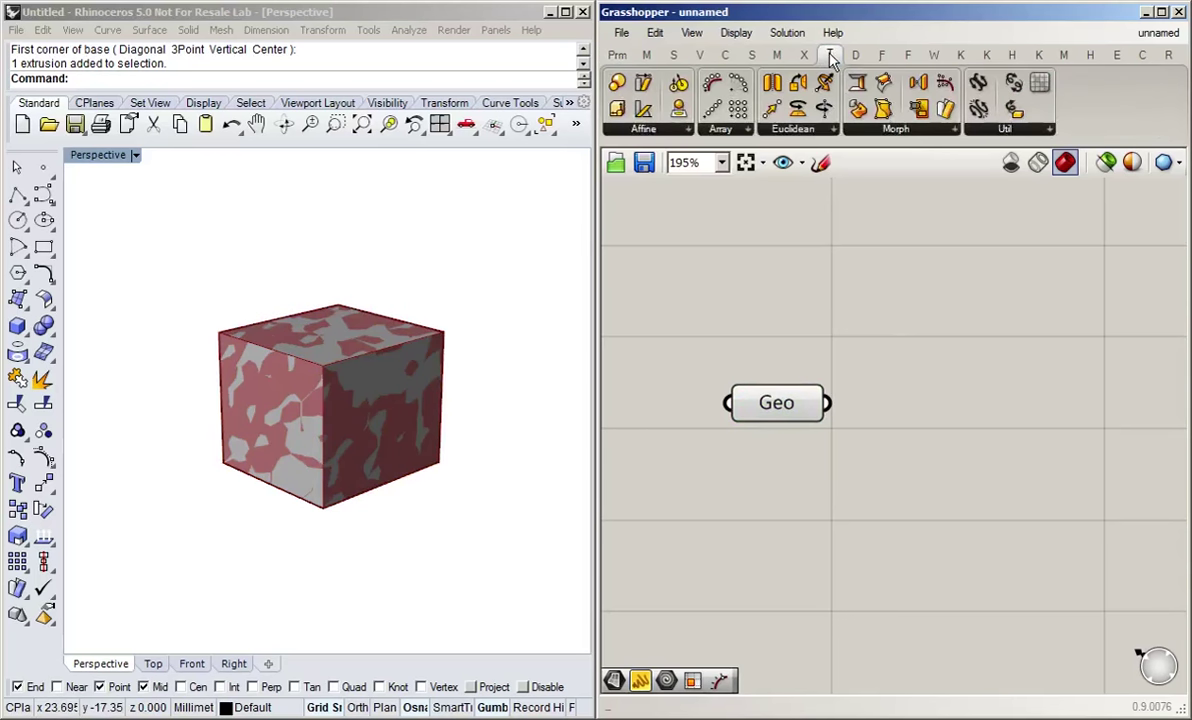
pyautogui.click(835, 129)
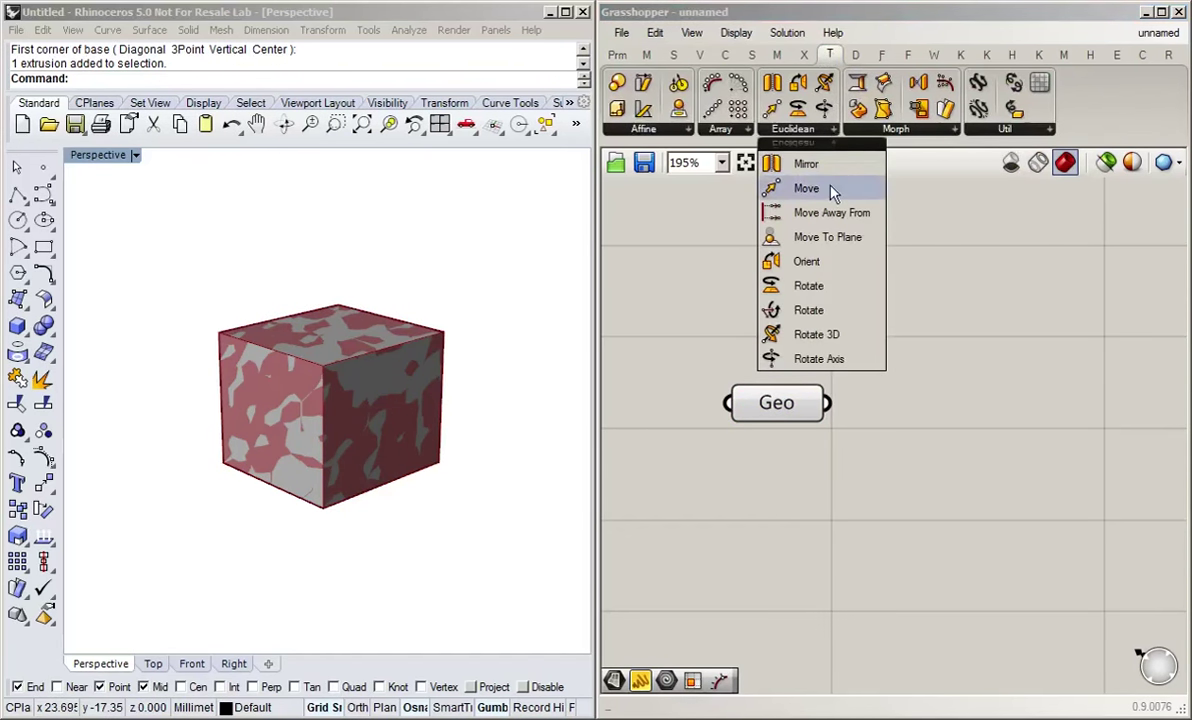
pyautogui.moveTo(833, 191); pyautogui.dragTo(952, 365)
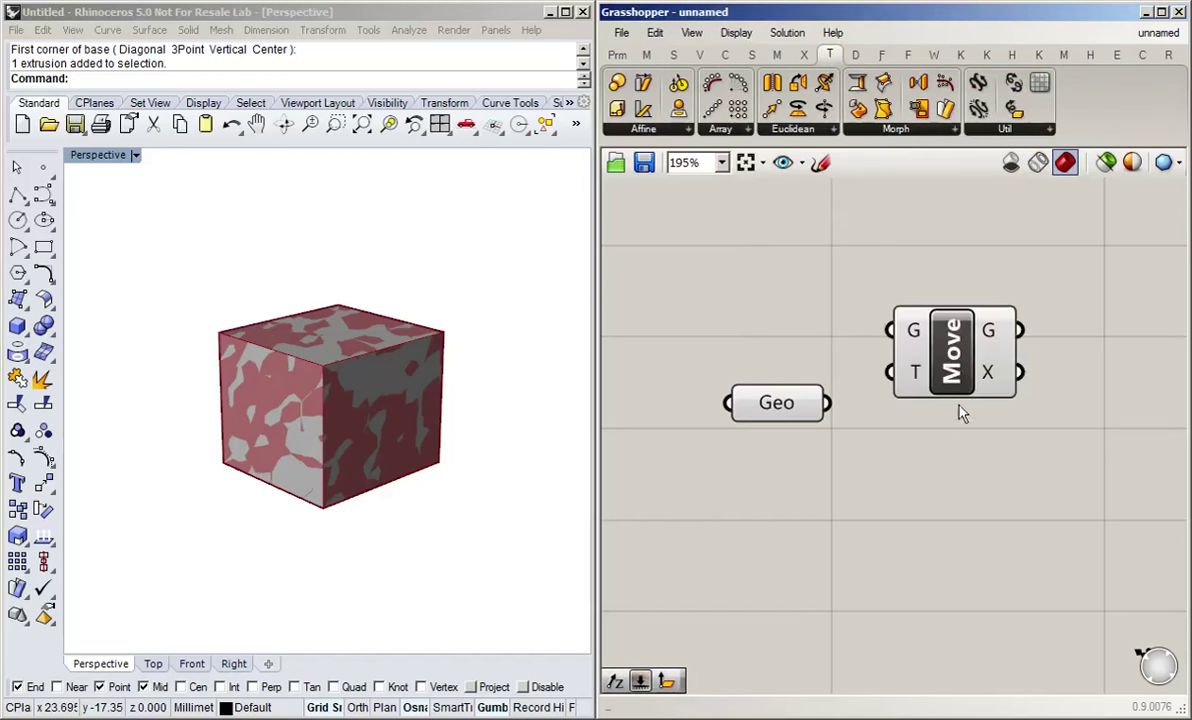
pyautogui.moveTo(826, 403); pyautogui.dragTo(892, 331)
pyautogui.moveTo(953, 355); pyautogui.dragTo(988, 428)
pyautogui.click(922, 338)
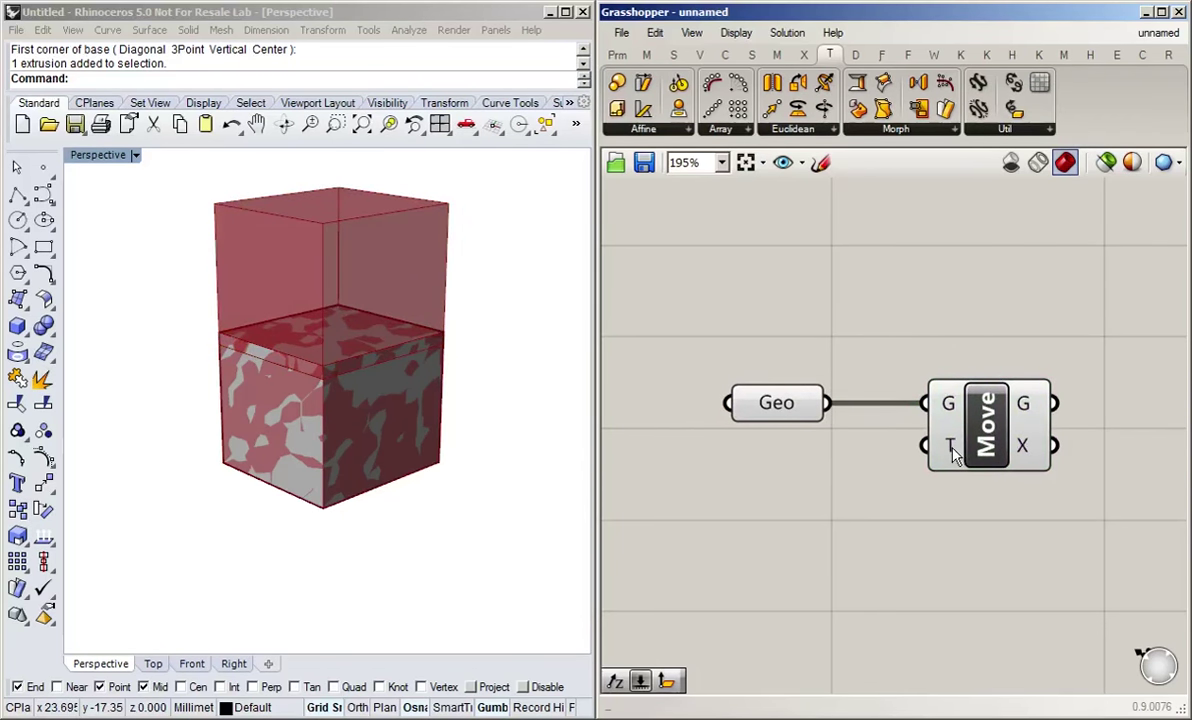
pyautogui.moveTo(953, 452)
# - Insert a Unit X component via search 'x' and wire its vector into Move's T input
pyautogui.doubleClick(857, 315)
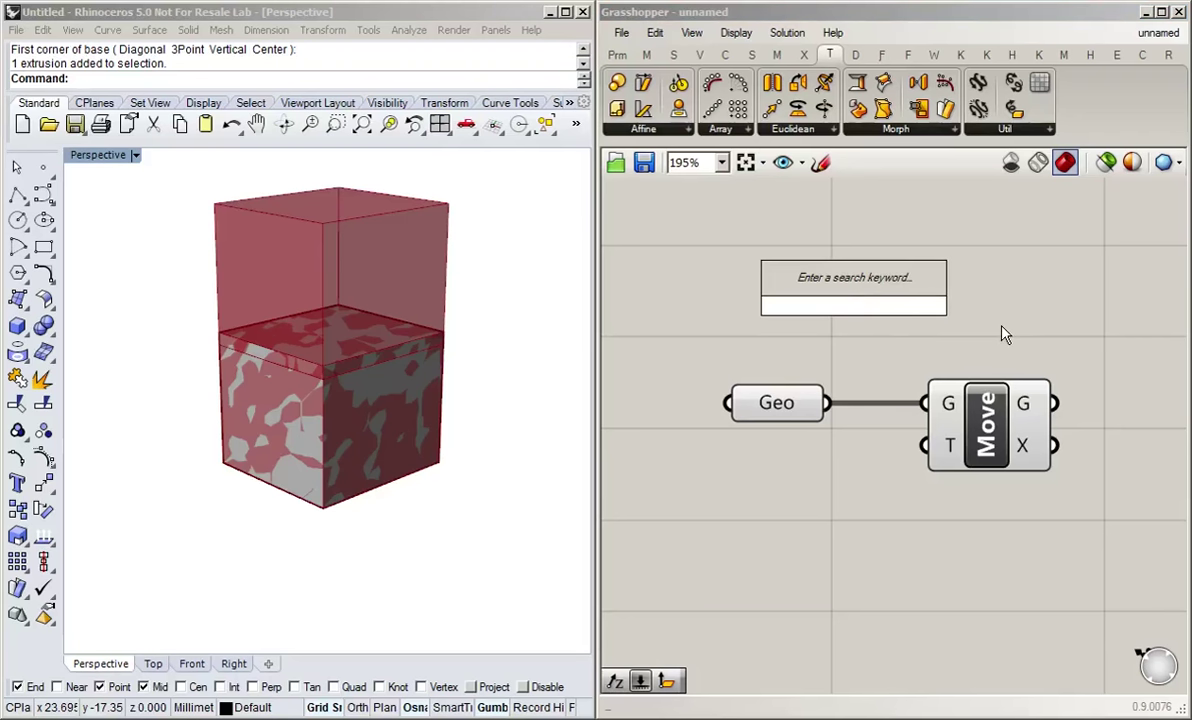
pyautogui.write('x')
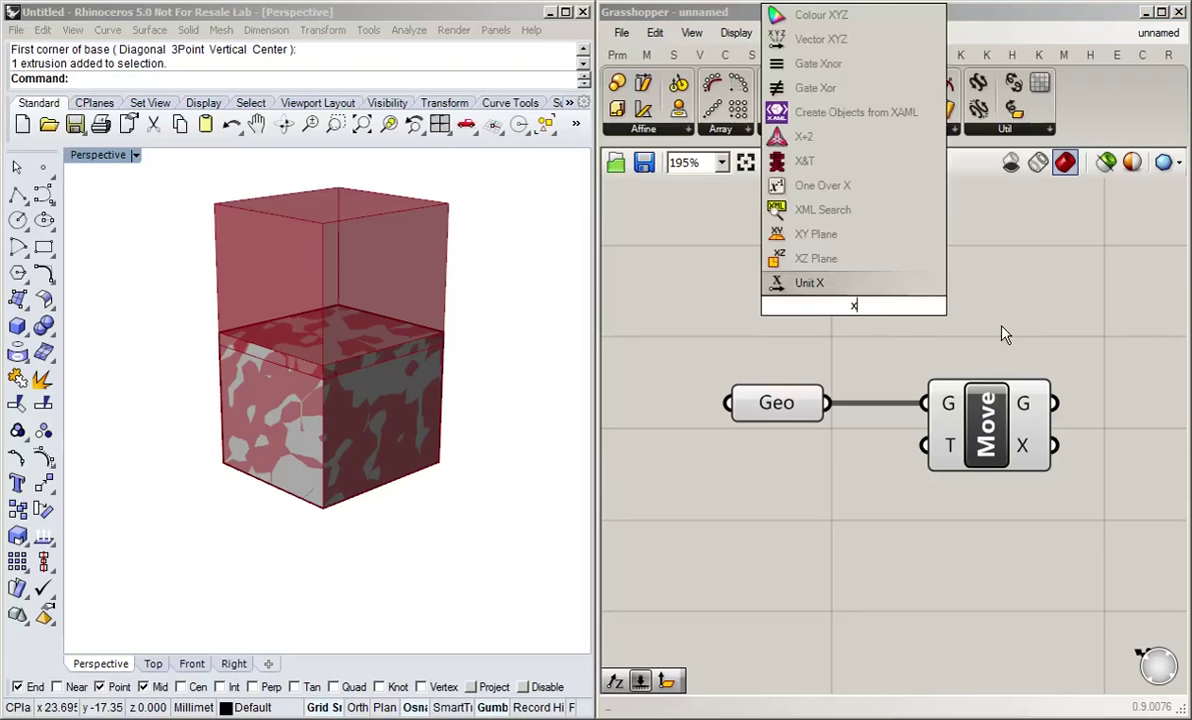
pyautogui.press('Return')
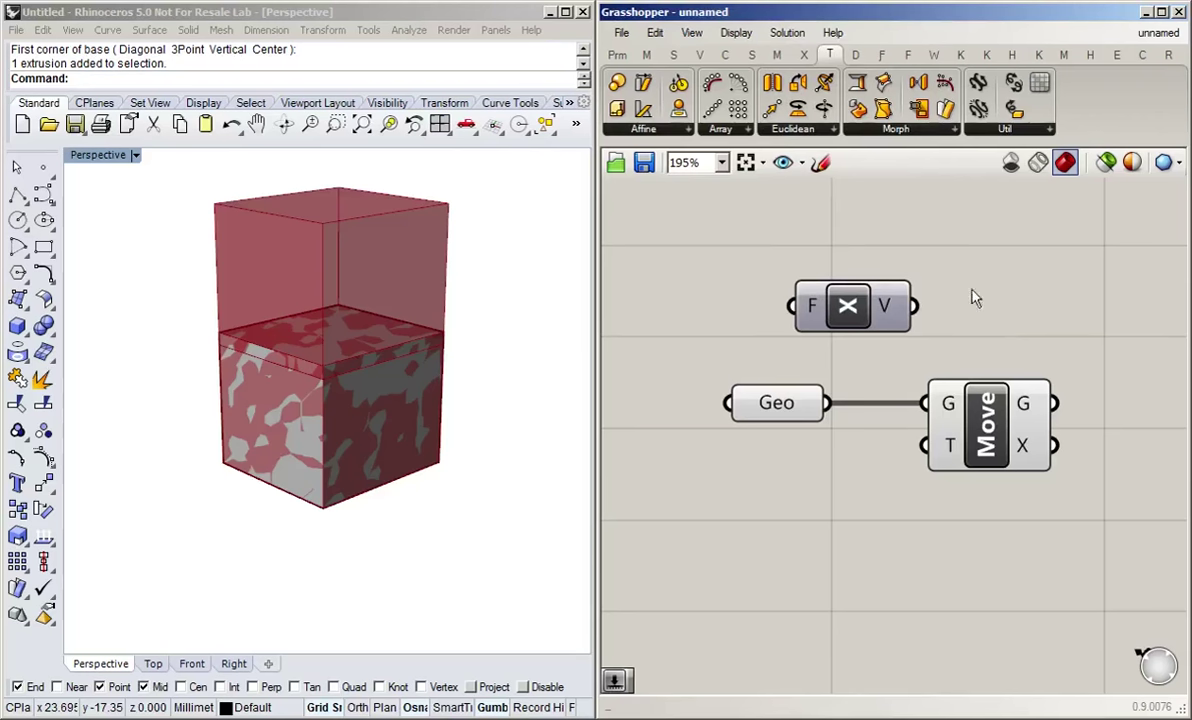
pyautogui.moveTo(888, 310); pyautogui.dragTo(890, 470)
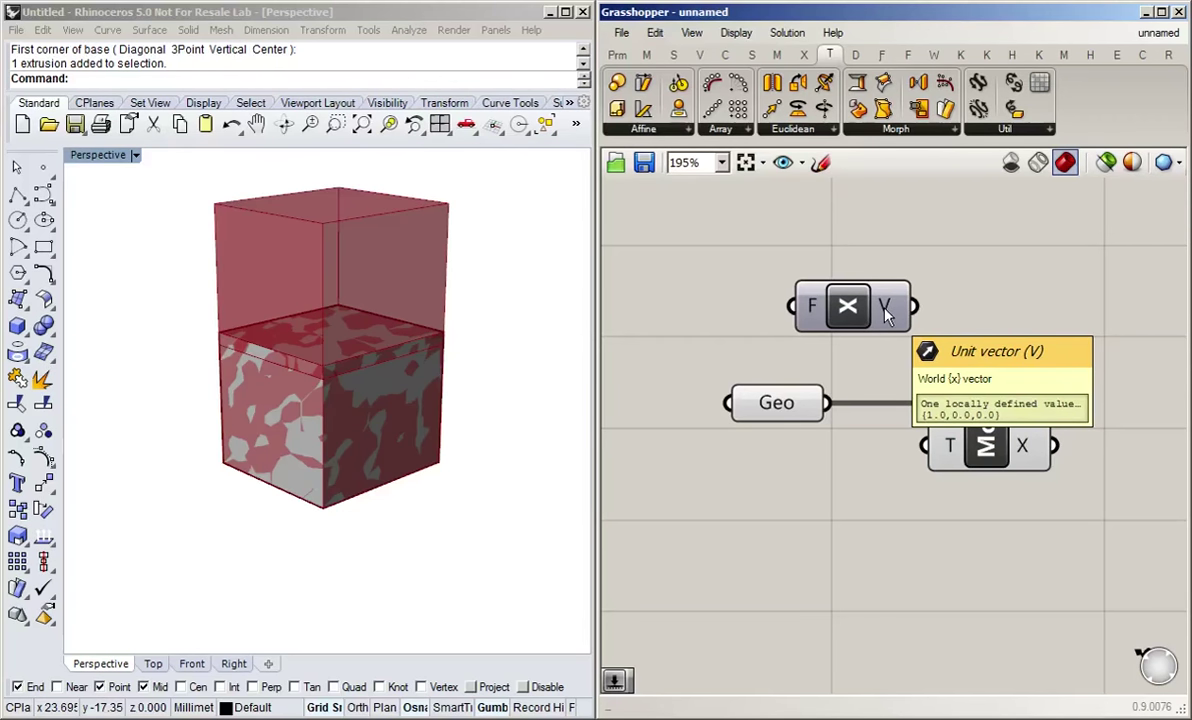
pyautogui.moveTo(848, 307); pyautogui.dragTo(803, 484)
pyautogui.moveTo(887, 480); pyautogui.dragTo(926, 470)
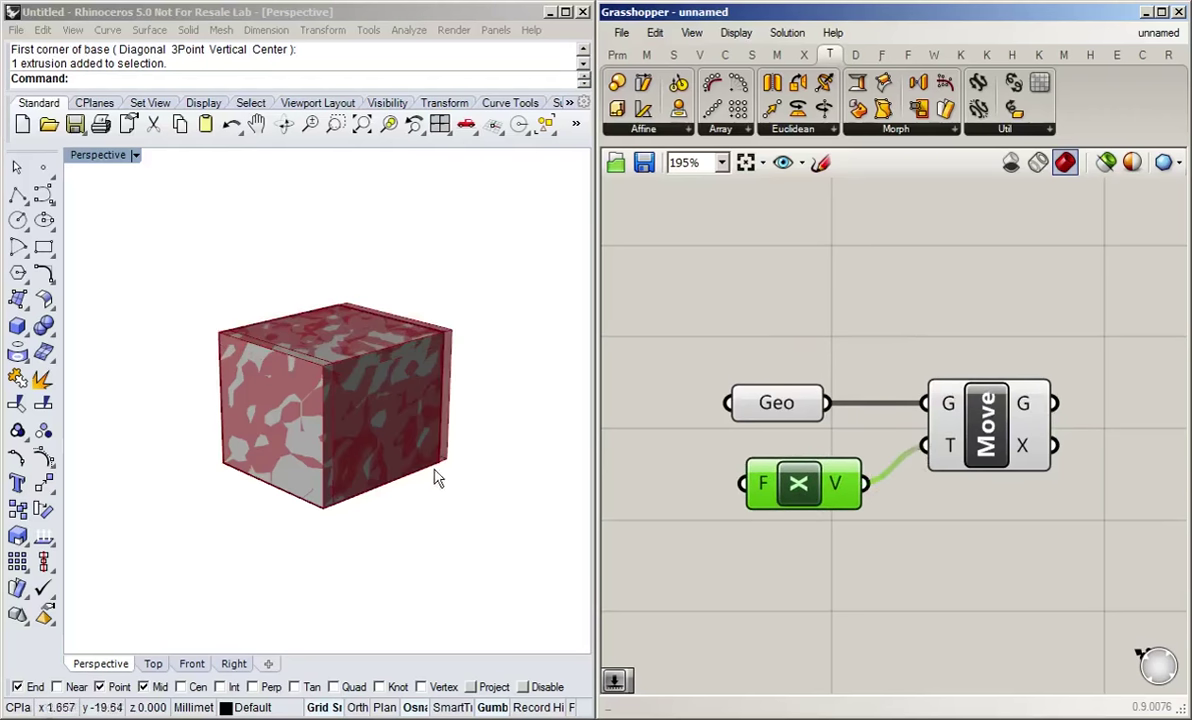
# - Orbit the Rhino view to inspect the shifted copy and tidy the canvas layout
pyautogui.moveTo(437, 470); pyautogui.dragTo(458, 543, button='right')
pyautogui.click(772, 563)
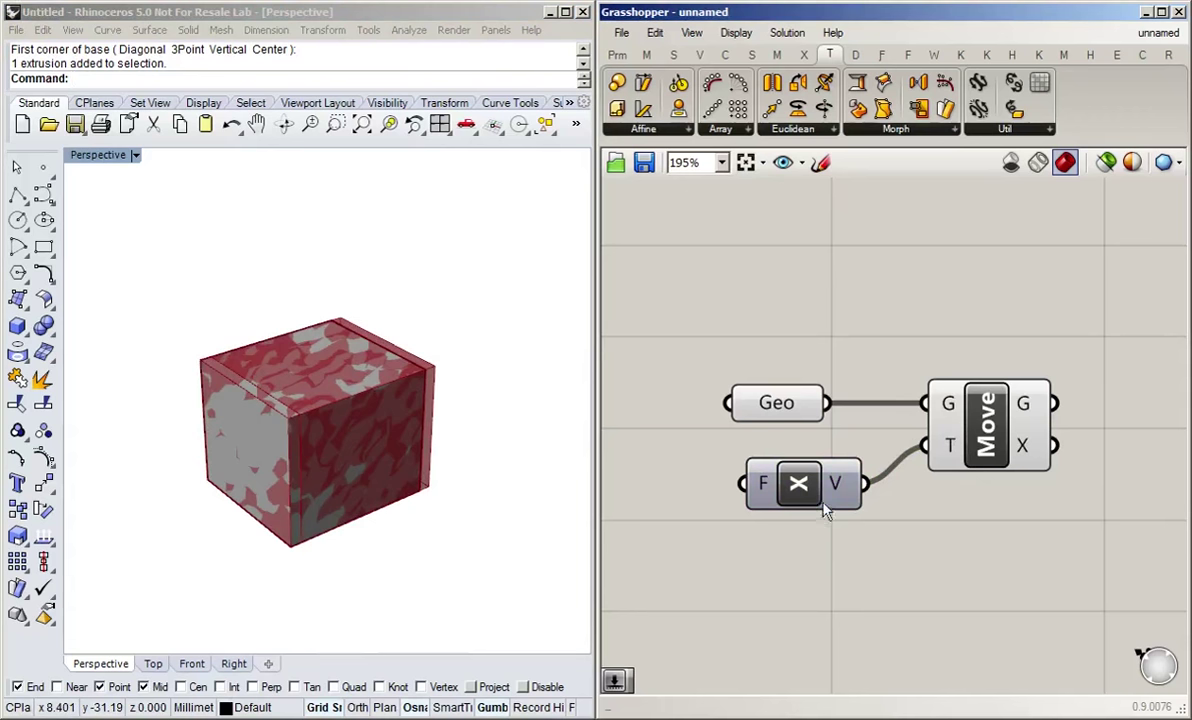
pyautogui.moveTo(811, 501); pyautogui.dragTo(781, 497)
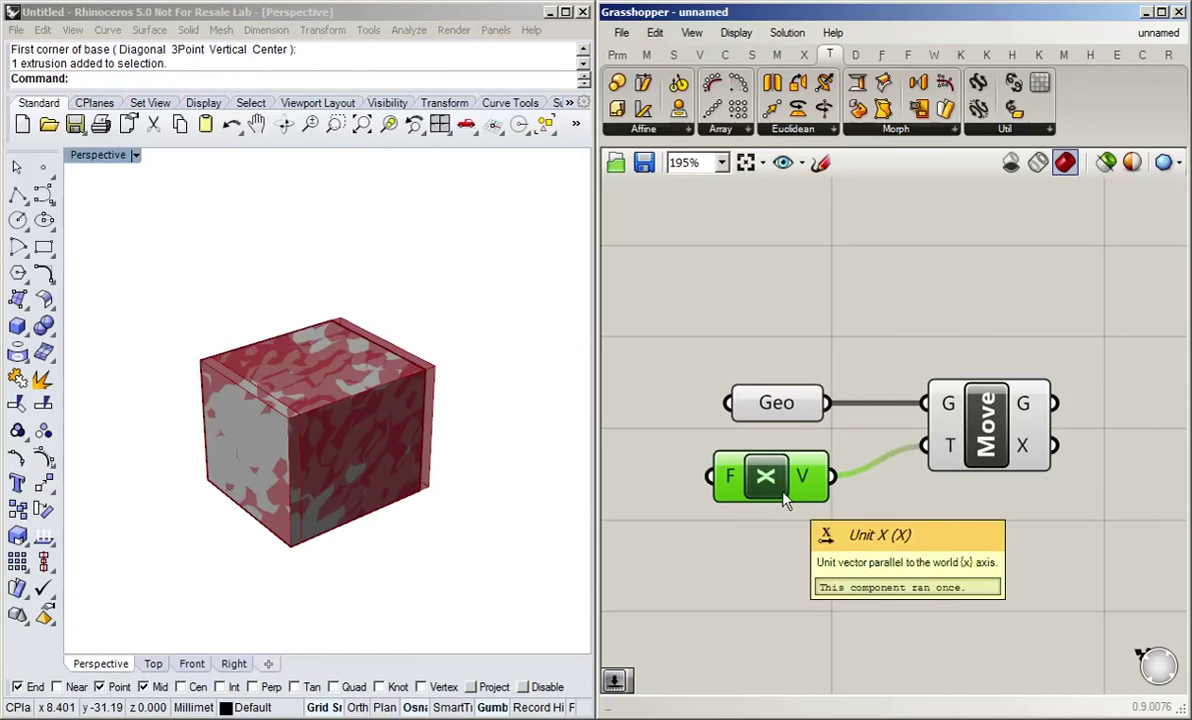
pyautogui.click(775, 571)
pyautogui.scroll(1, 752, 553)
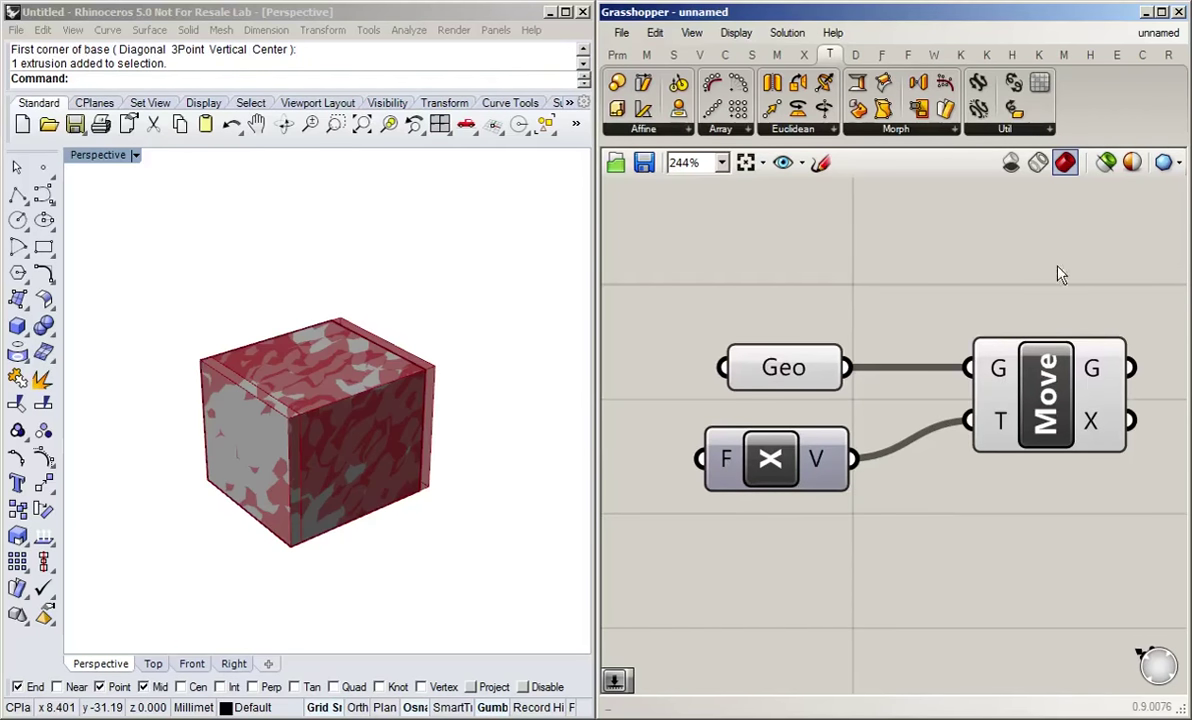
pyautogui.scroll(-3, 913, 289)
pyautogui.moveTo(906, 446); pyautogui.dragTo(1003, 532, button='right')
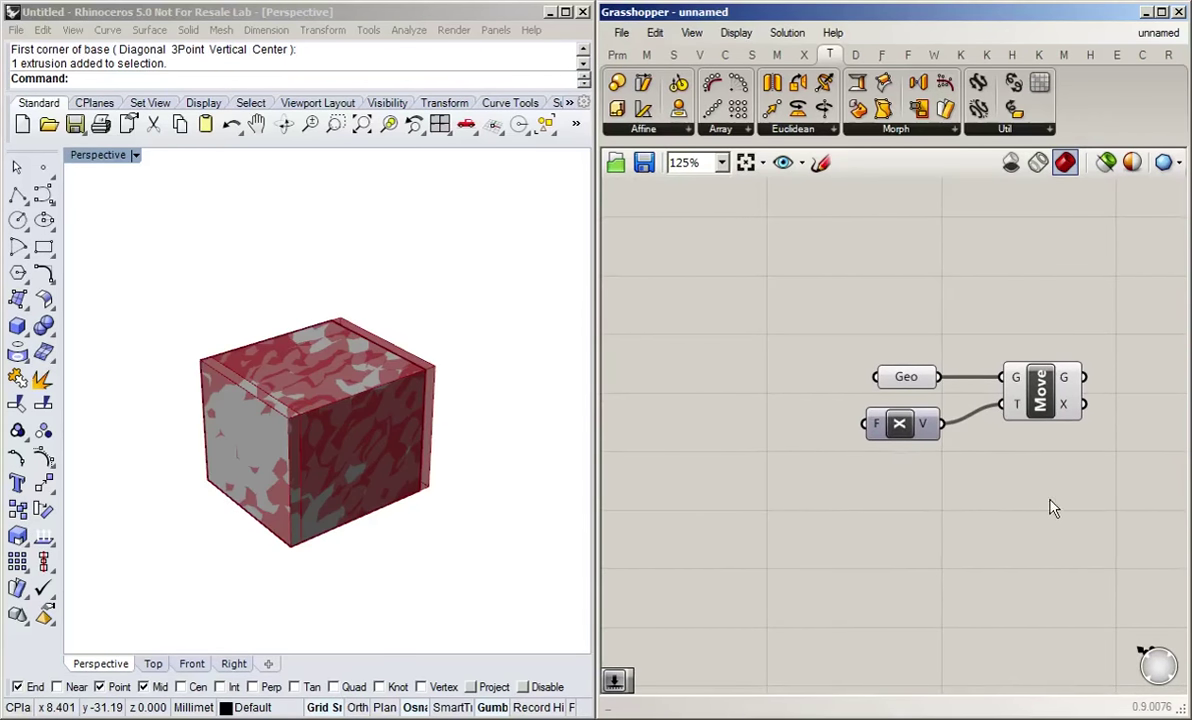
# - Insert a Number Slider via the 'slider' search and place it left of Unit X
pyautogui.doubleClick(855, 283)
pyautogui.write('sild')
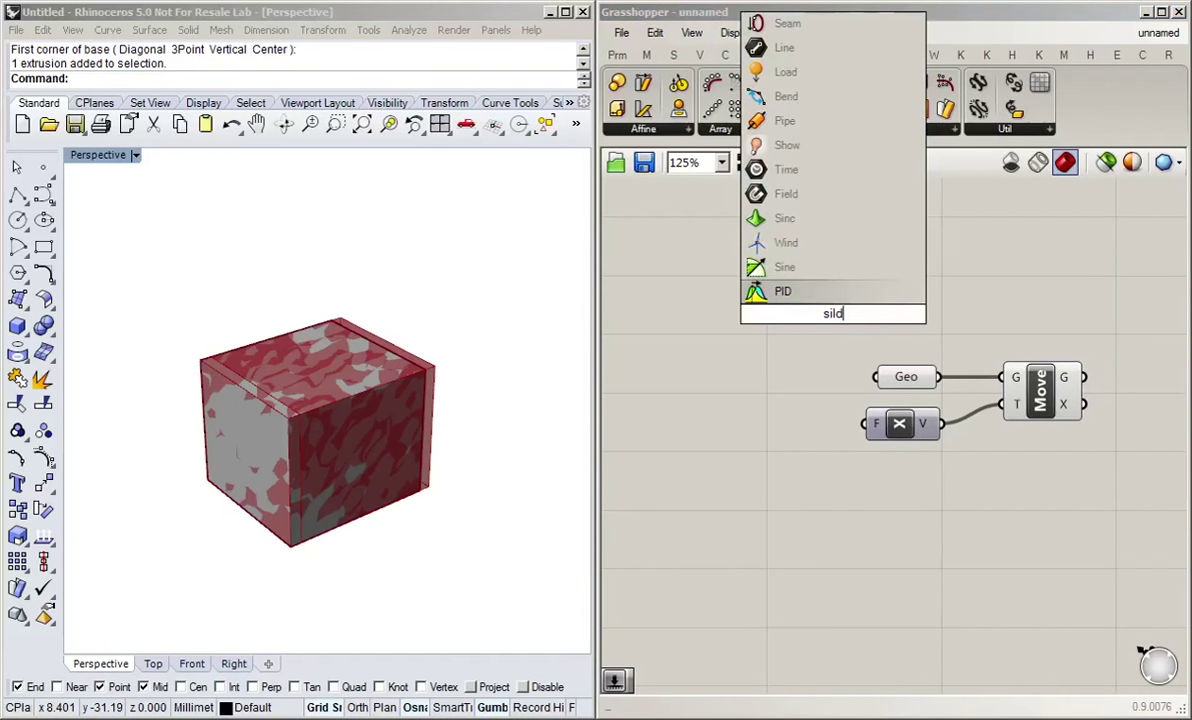
pyautogui.press('BackSpace')
pyautogui.press('BackSpace')
pyautogui.press('BackSpace')
pyautogui.write('lider')
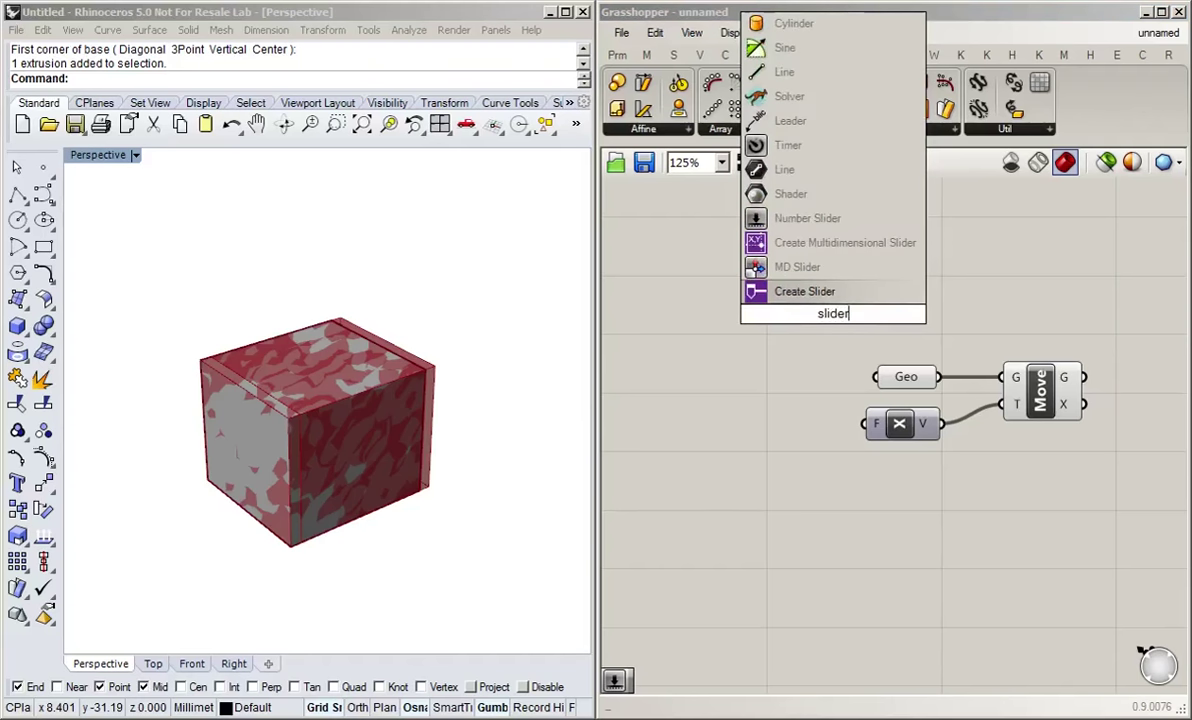
pyautogui.press('Up')
pyautogui.press('Up')
pyautogui.press('Up')
pyautogui.press('Return')
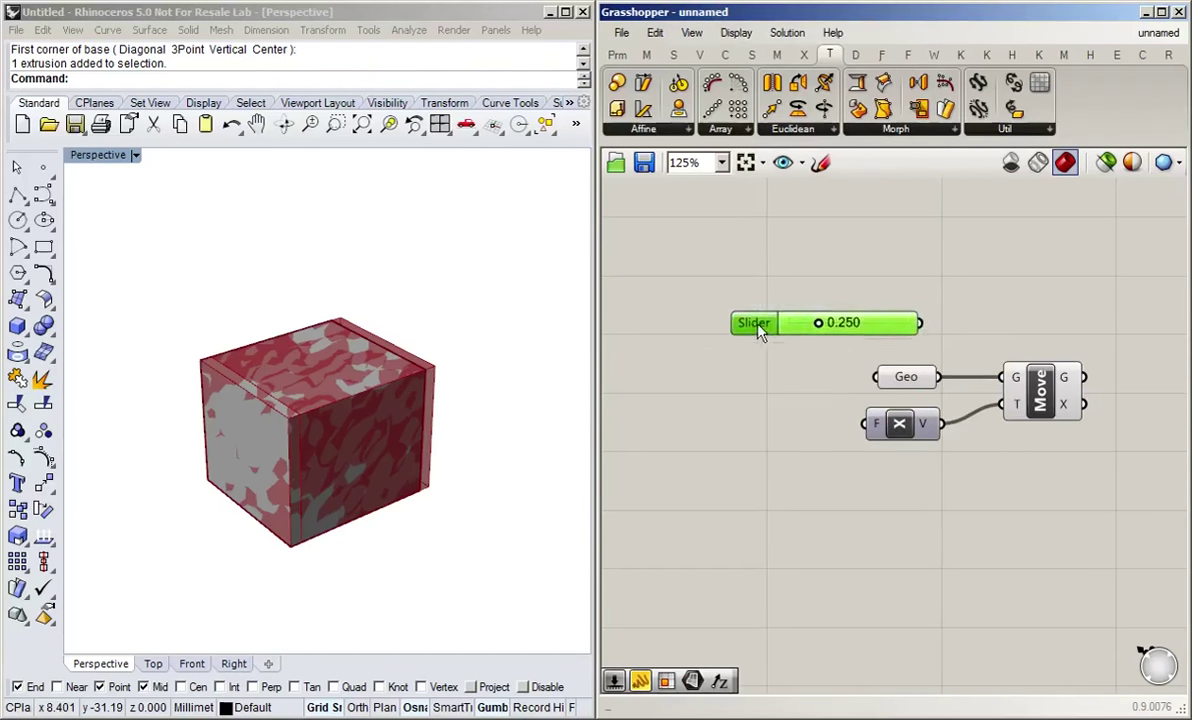
pyautogui.moveTo(760, 333); pyautogui.dragTo(648, 456)
# - Set the slider to whole-number rounding with a maximum of 42
pyautogui.doubleClick(644, 447)
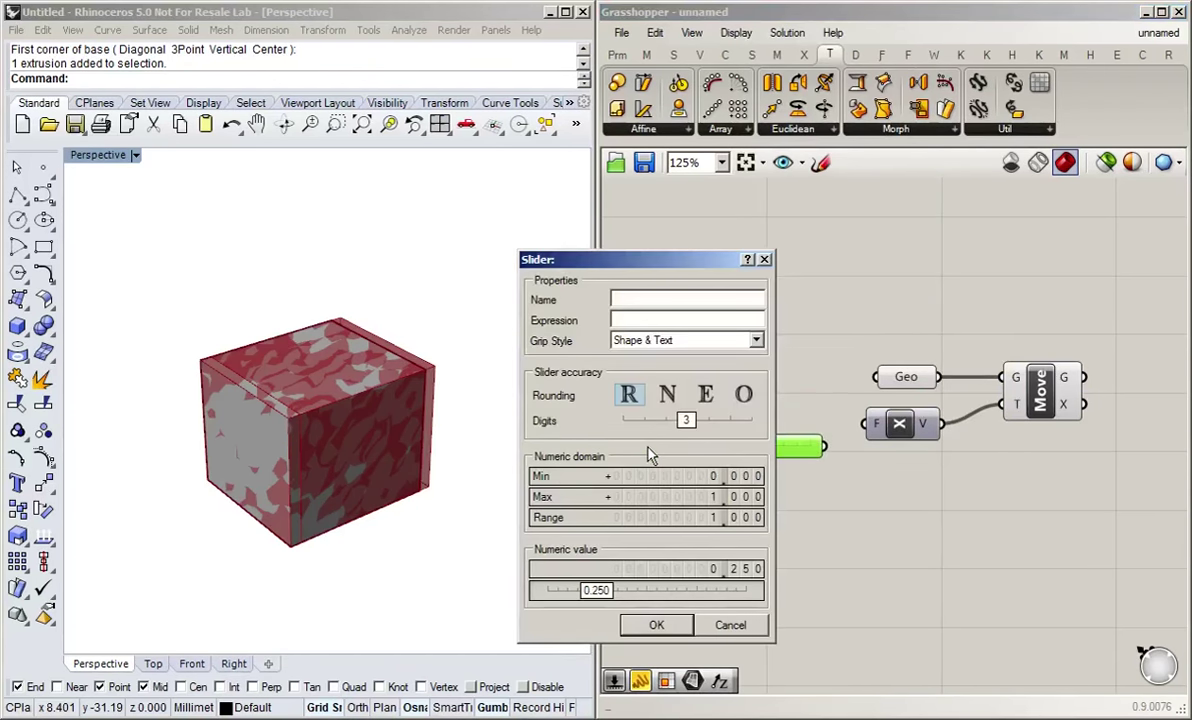
pyautogui.click(667, 394)
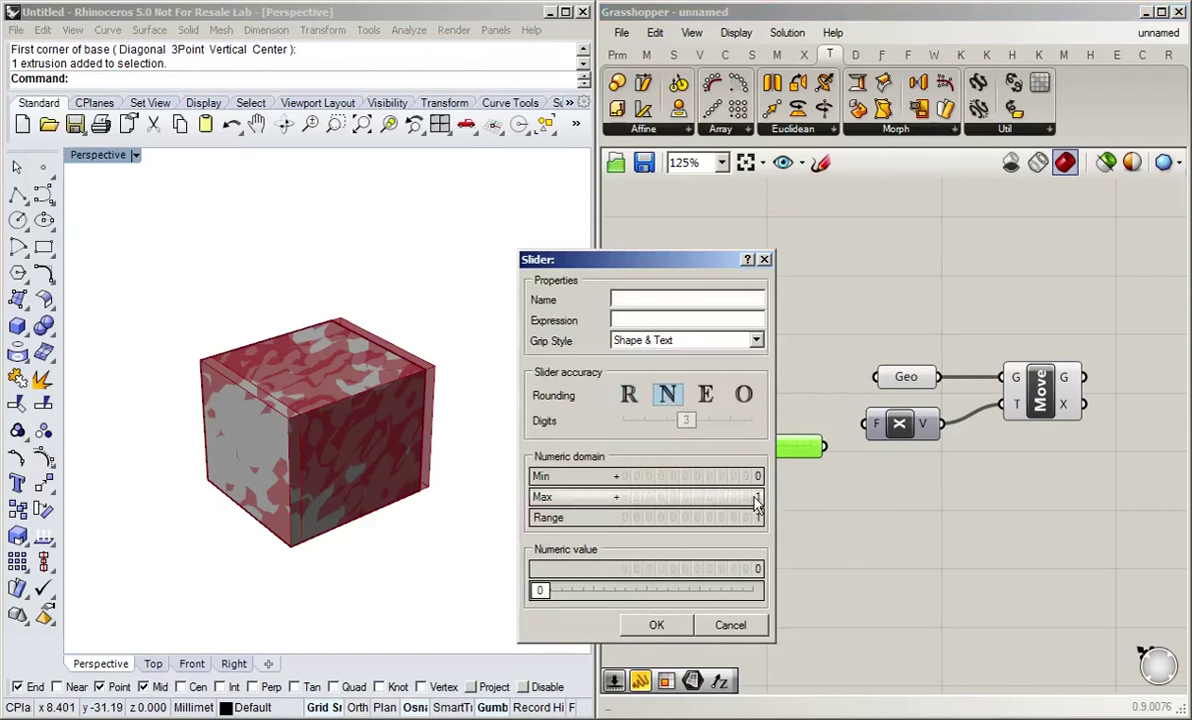
pyautogui.doubleClick(757, 497)
pyautogui.write('42')
pyautogui.click(662, 627)
pyautogui.click(666, 627)
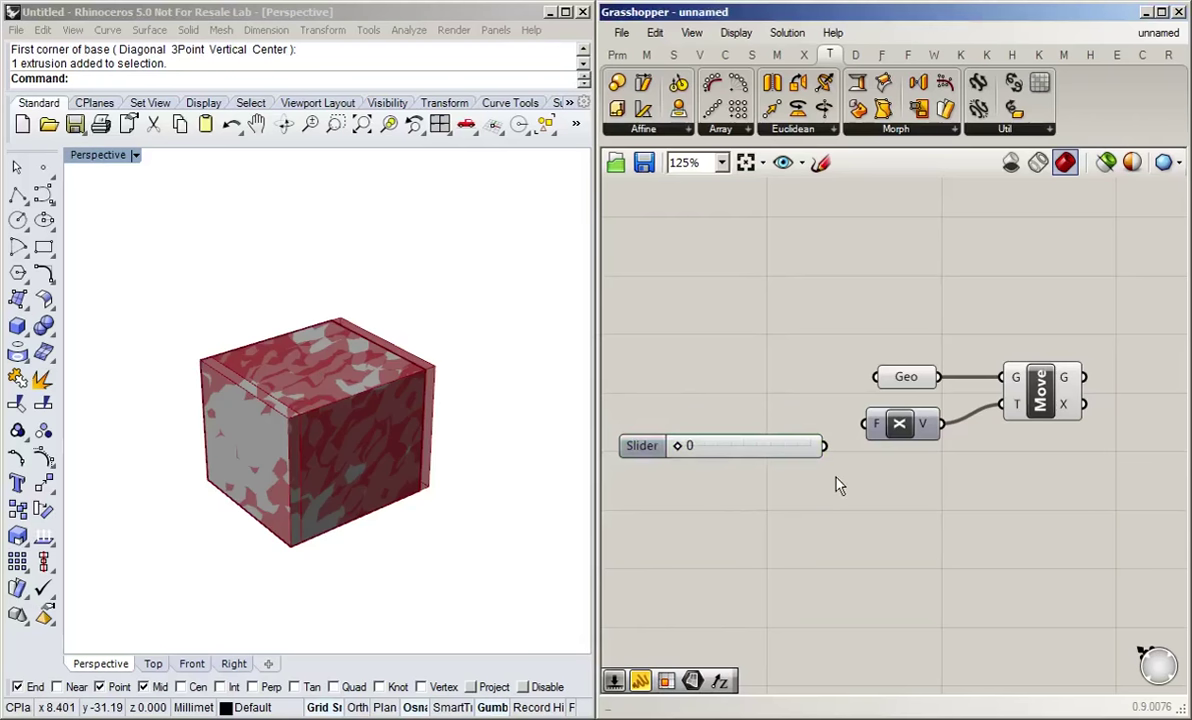
# - Wire the slider into Unit X's F input and raise it to push the copy along X
pyautogui.moveTo(857, 428); pyautogui.dragTo(860, 426)
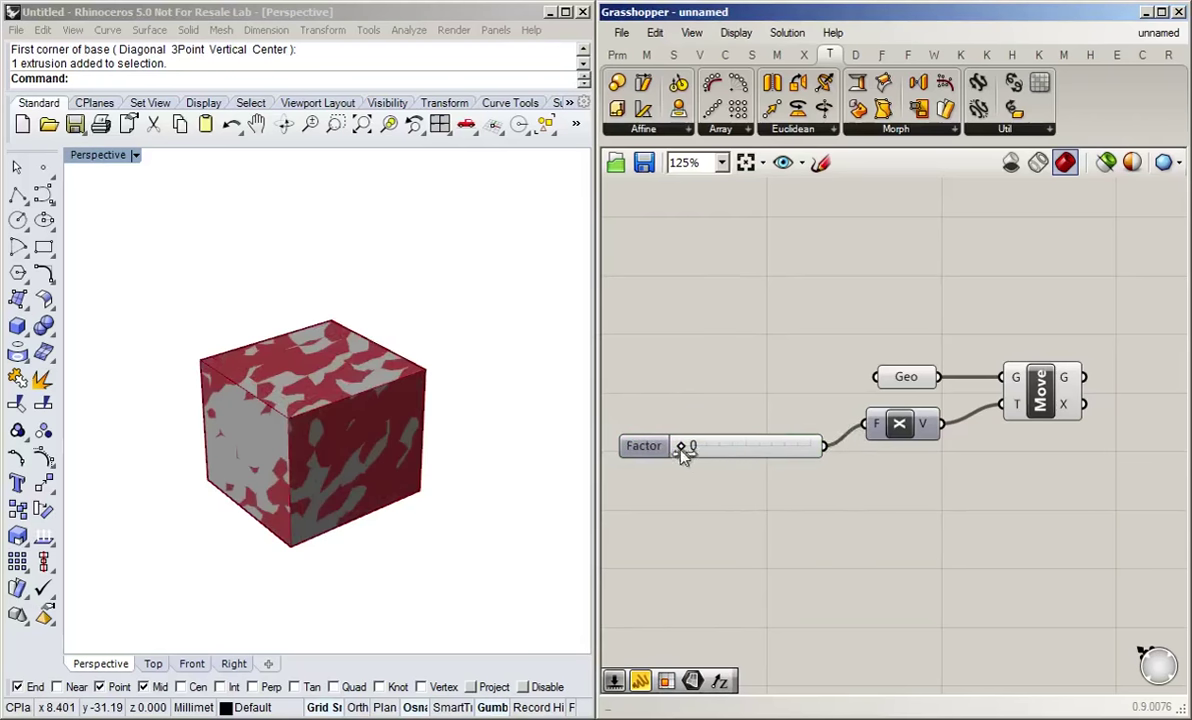
pyautogui.moveTo(678, 447); pyautogui.dragTo(732, 452)
pyautogui.moveTo(440, 525); pyautogui.dragTo(362, 522, button='right')
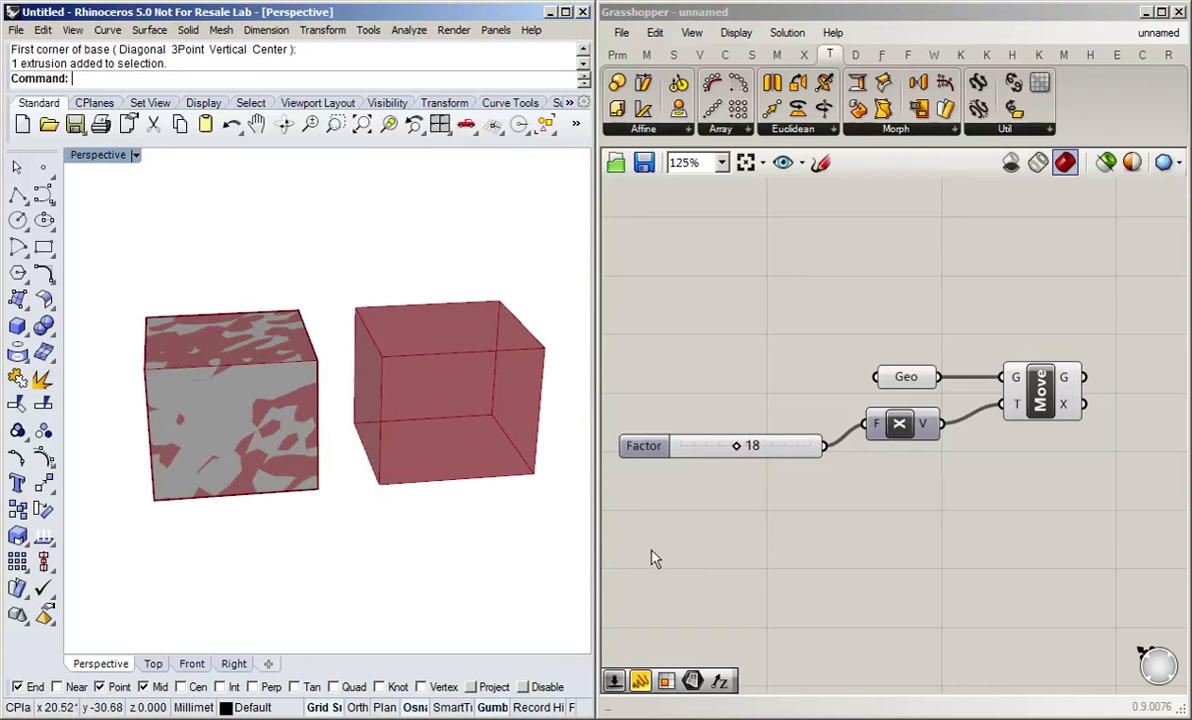
# - Move the Factor slider level with Unit X and confirm its 0–42 integer range at value 18
pyautogui.moveTo(653, 448); pyautogui.dragTo(651, 428)
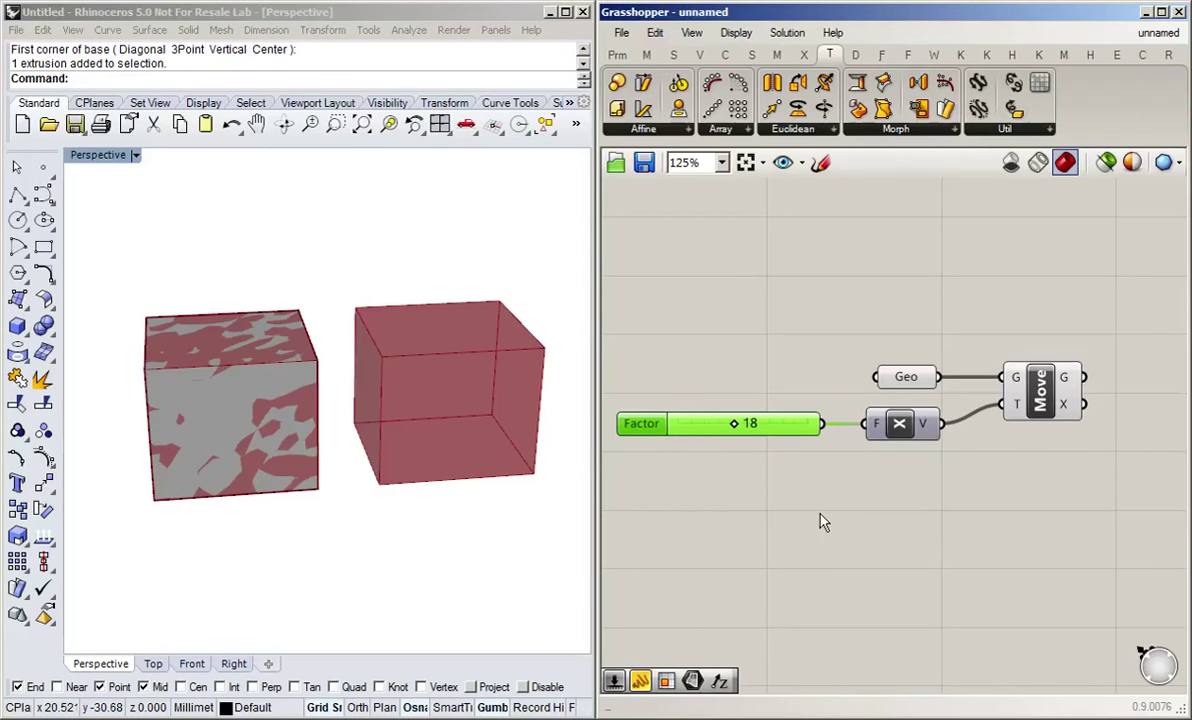
pyautogui.moveTo(877, 426)
pyautogui.moveTo(645, 430)
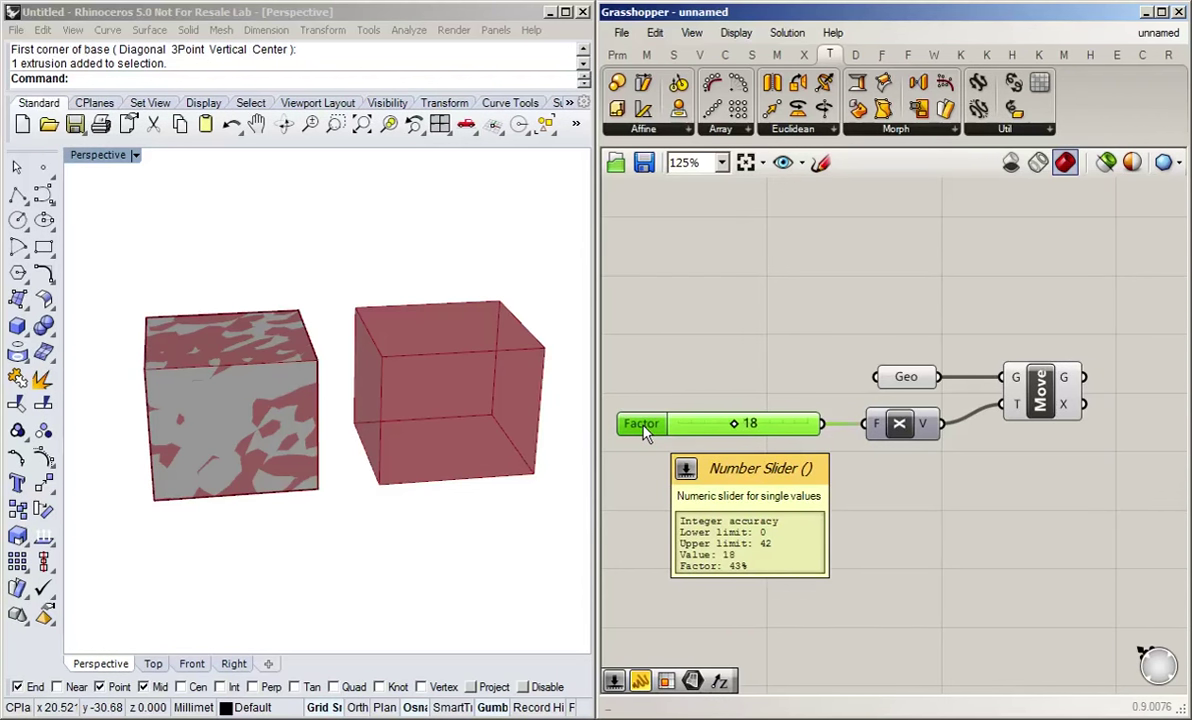
pyautogui.click(740, 364)
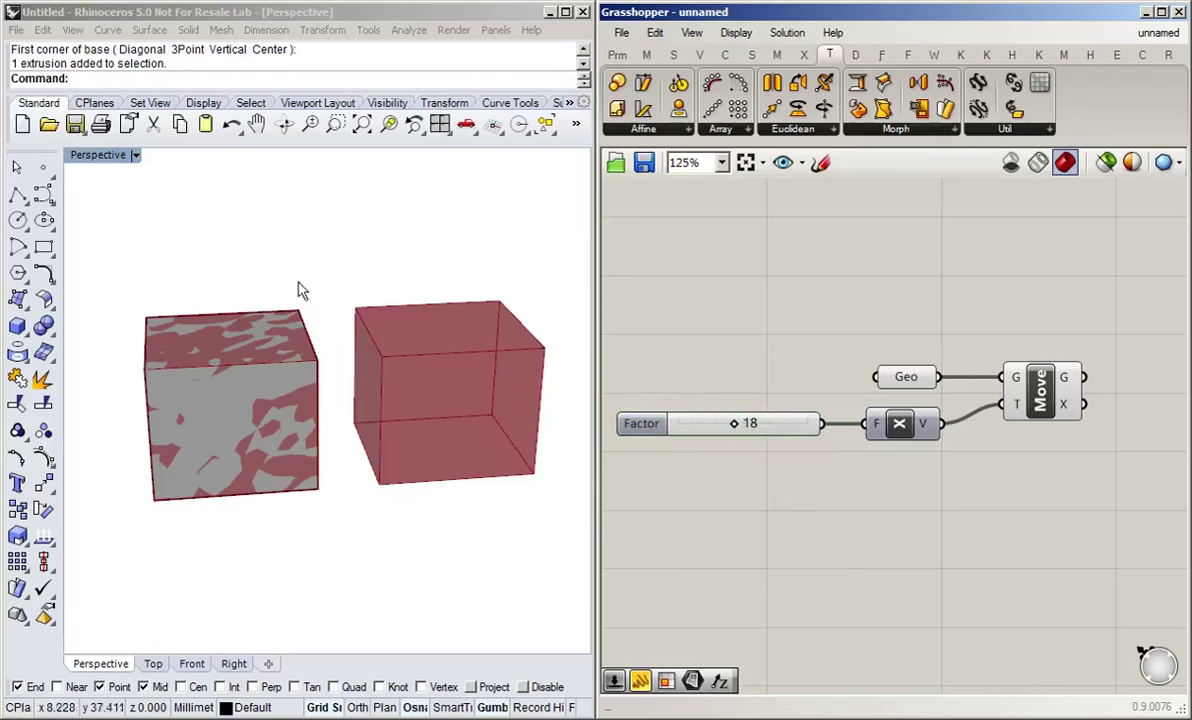